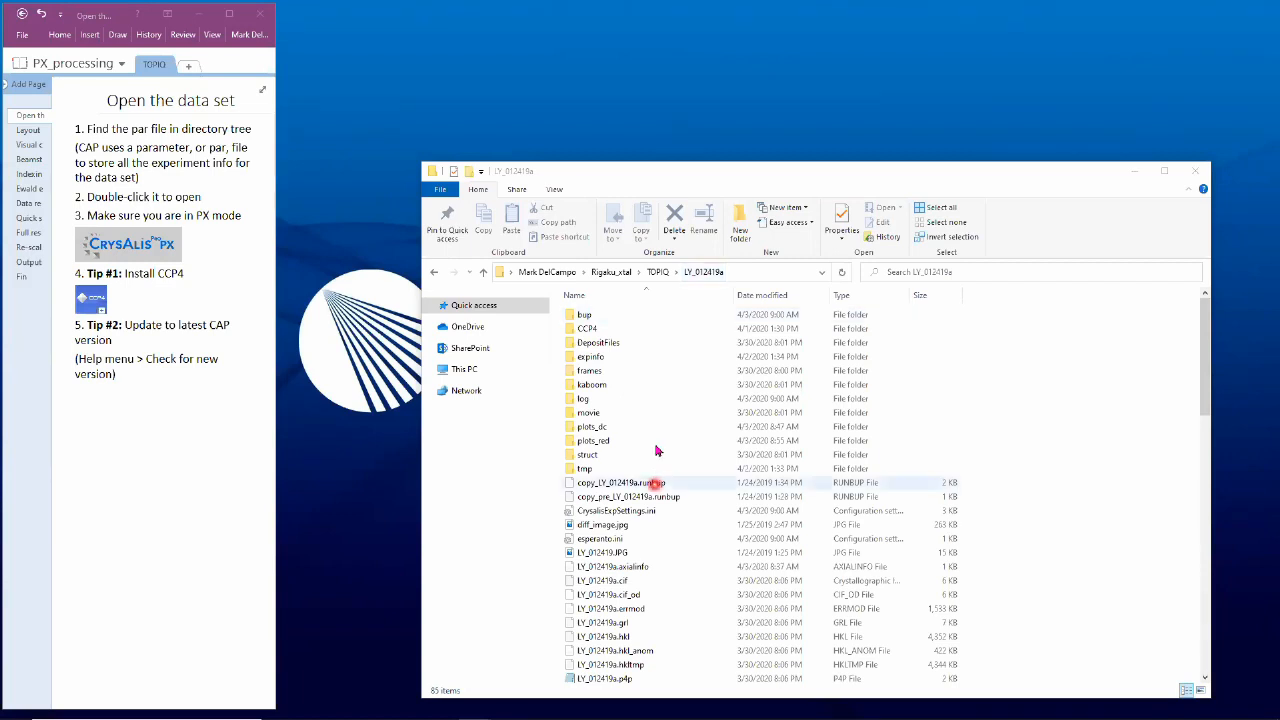
# Step: Launch CrysAlisPro from the LY_012419a.par parameter file in File Explorer
pyautogui.scroll(-6, 657, 451)
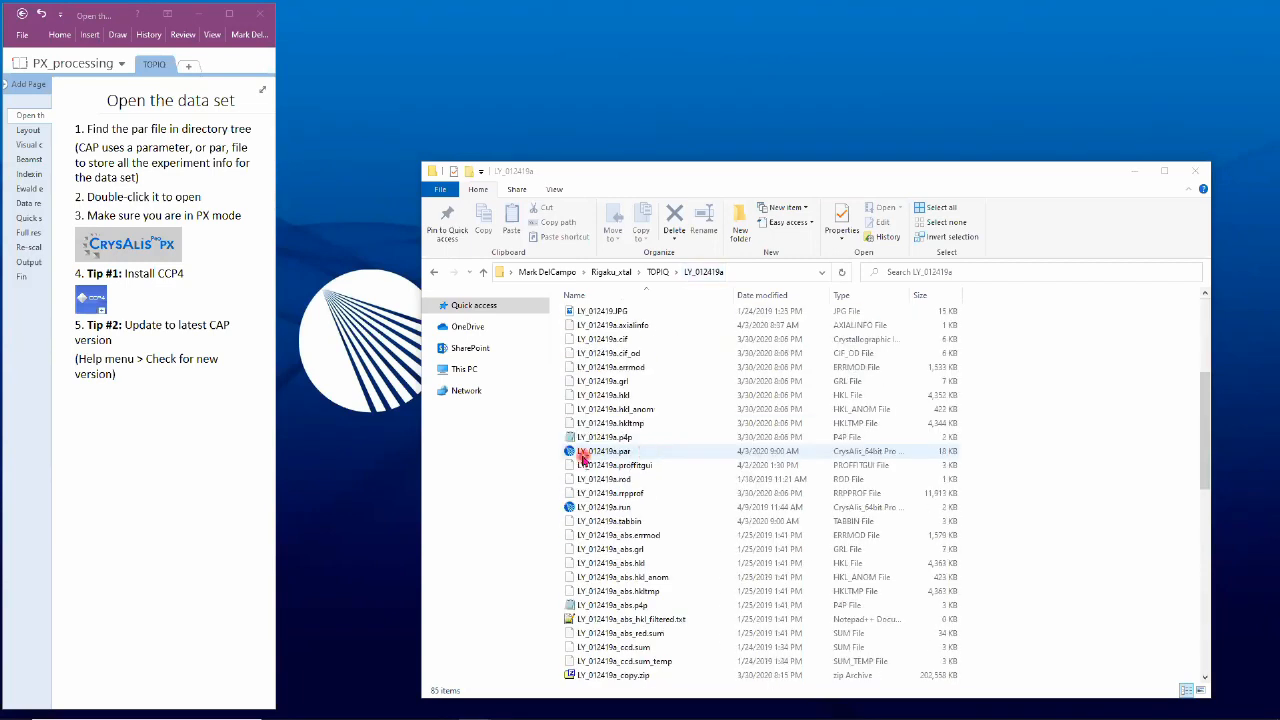
pyautogui.click(606, 455)
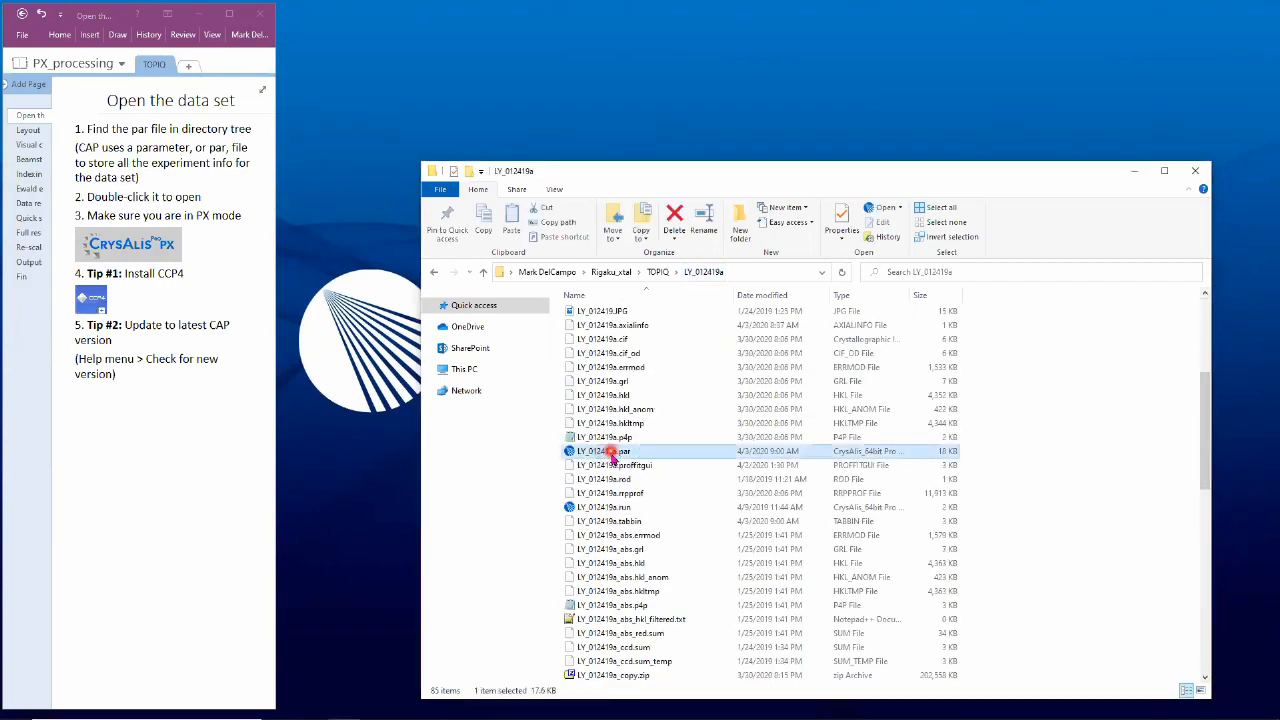
pyautogui.doubleClick(612, 454)
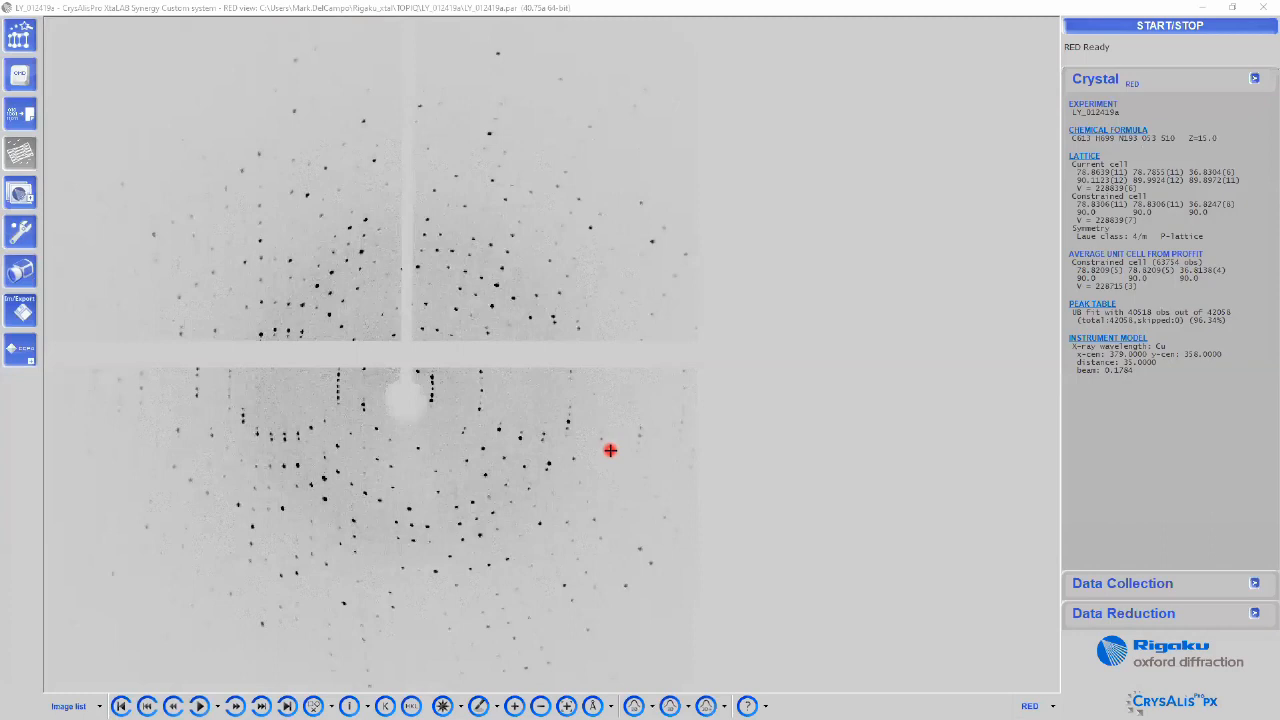
# Step: Restore the CrysAlisPro window, move it to the top of the screen and enlarge it beside OneNote
pyautogui.click(1231, 7)
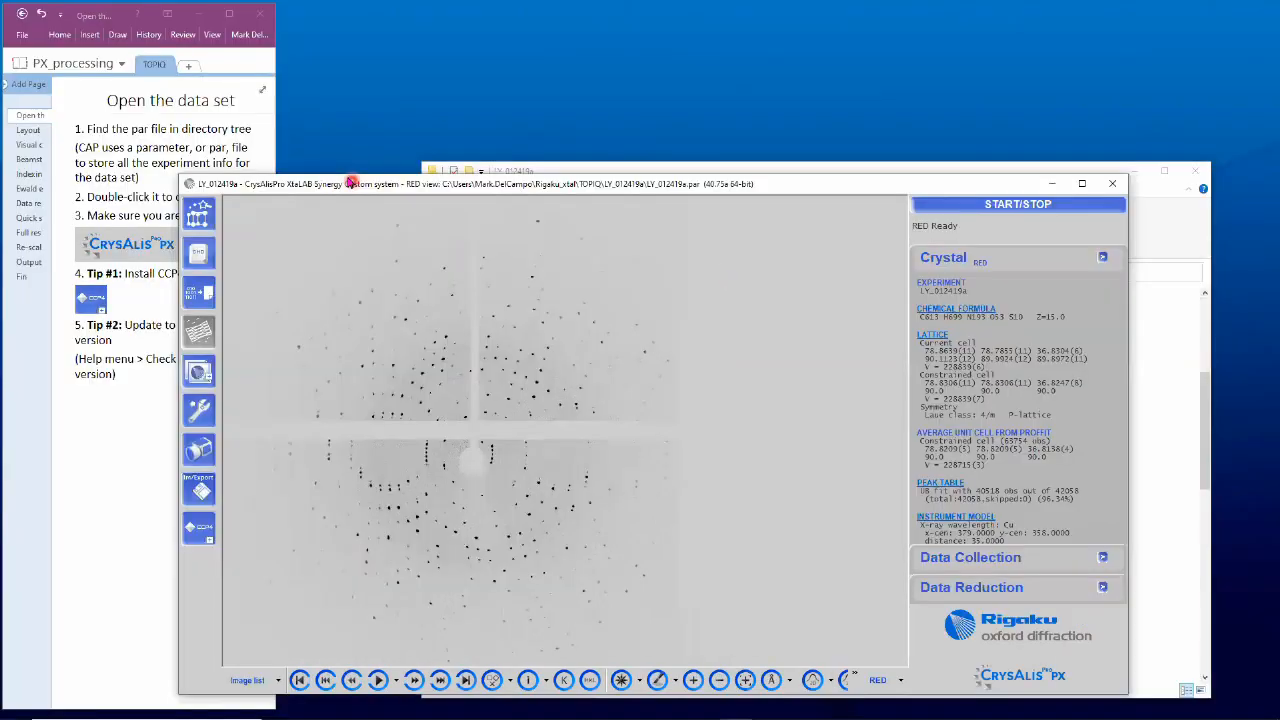
pyautogui.moveTo(351, 183); pyautogui.dragTo(450, 13)
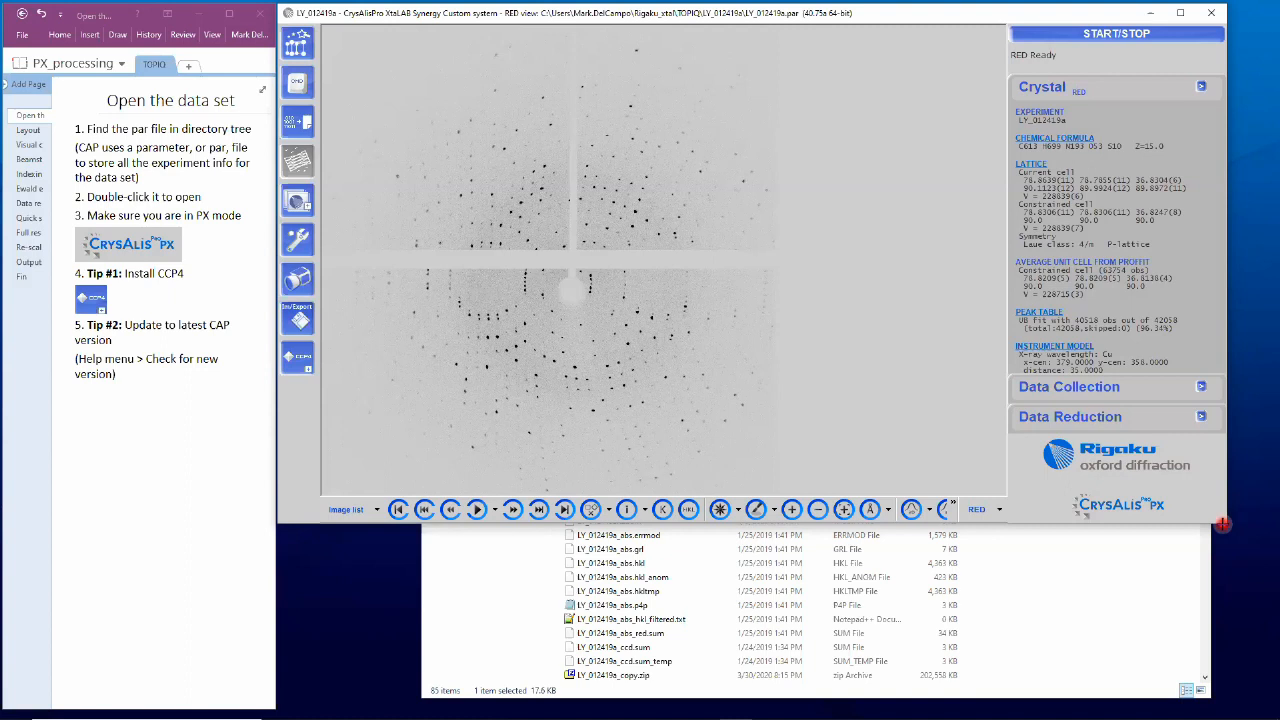
pyautogui.moveTo(1223, 524); pyautogui.dragTo(1276, 716)
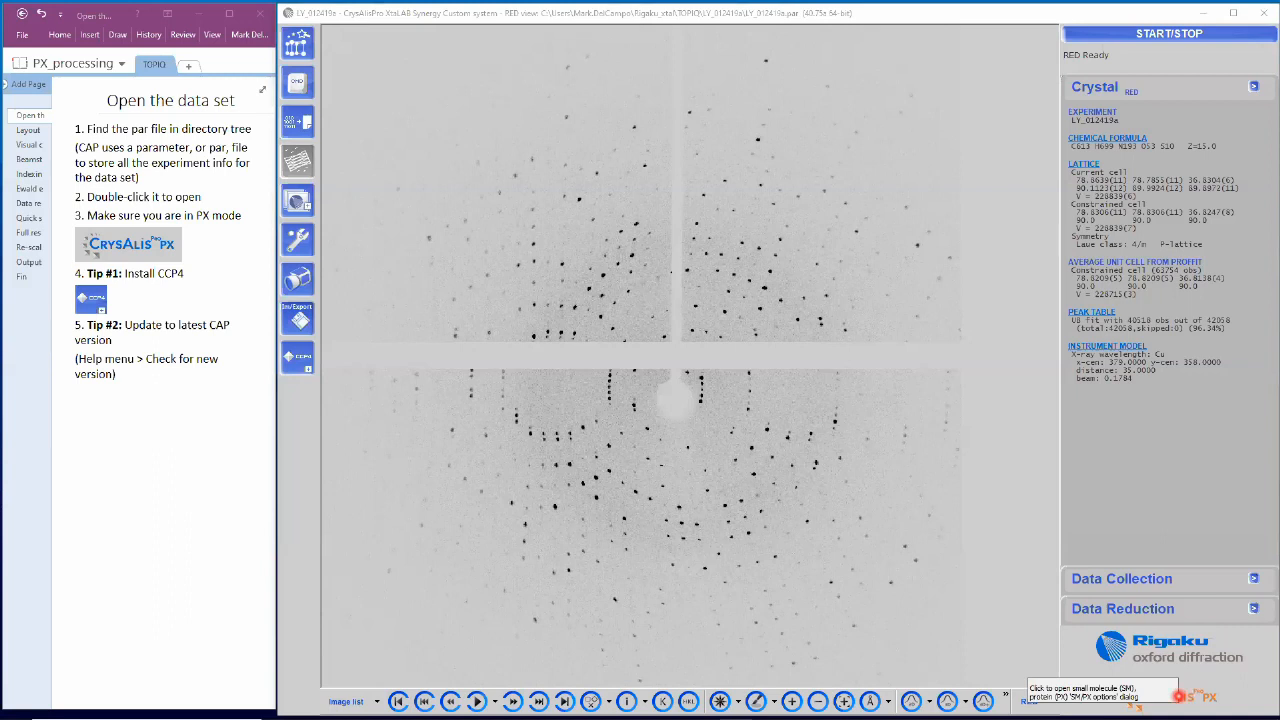
pyautogui.click(1180, 697)
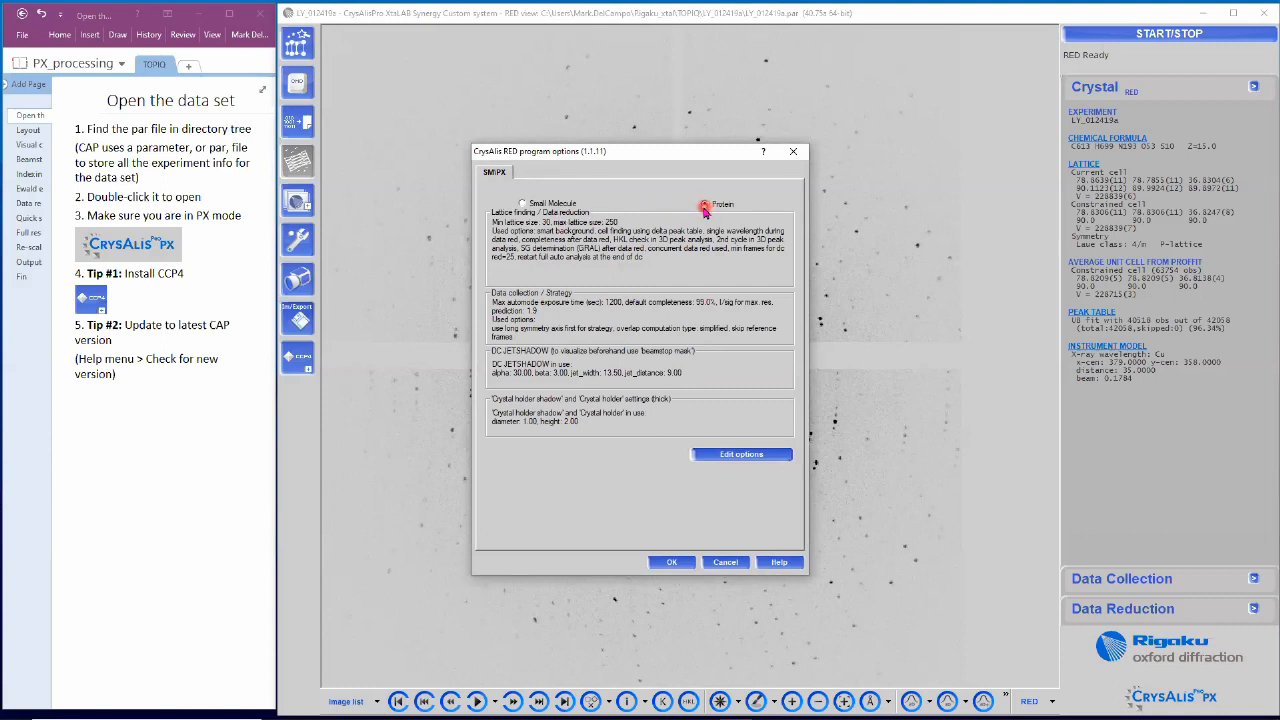
pyautogui.click(671, 561)
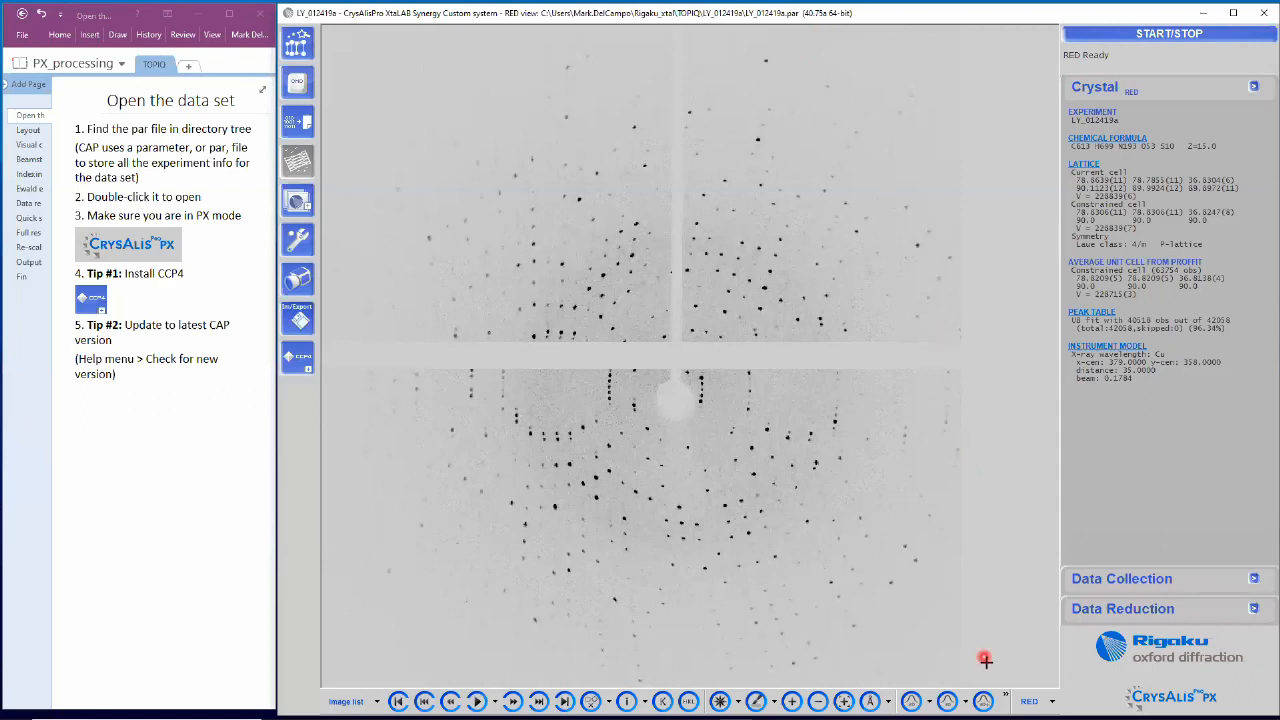
# Step: Show Check for new version under the hidden Help menu, then move the notes to the Layout page
pyautogui.click(1005, 695)
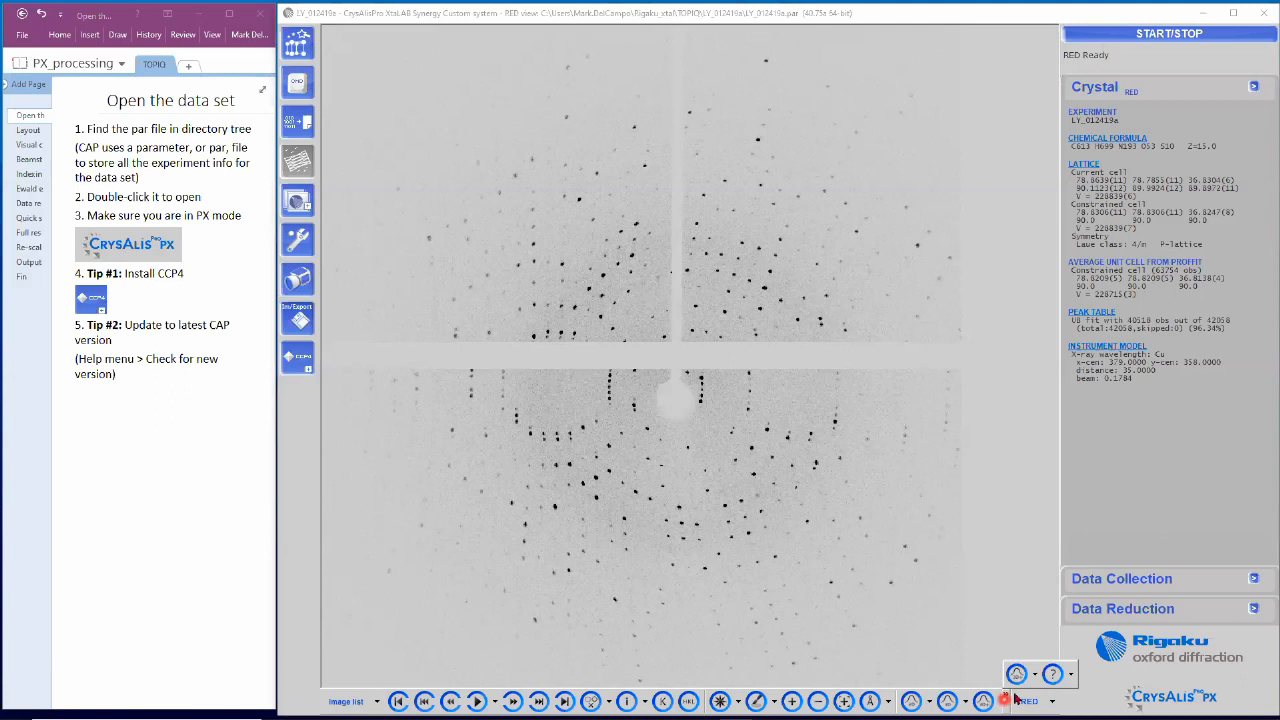
pyautogui.click(1071, 678)
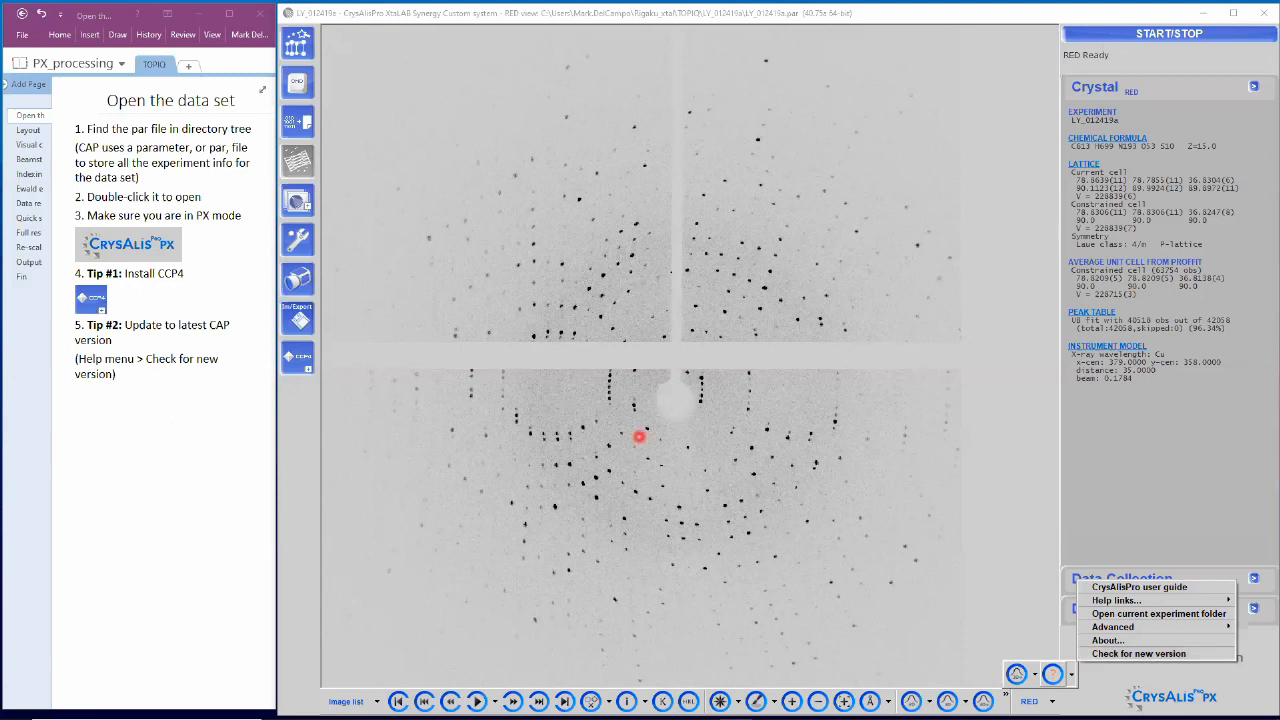
pyautogui.click(30, 131)
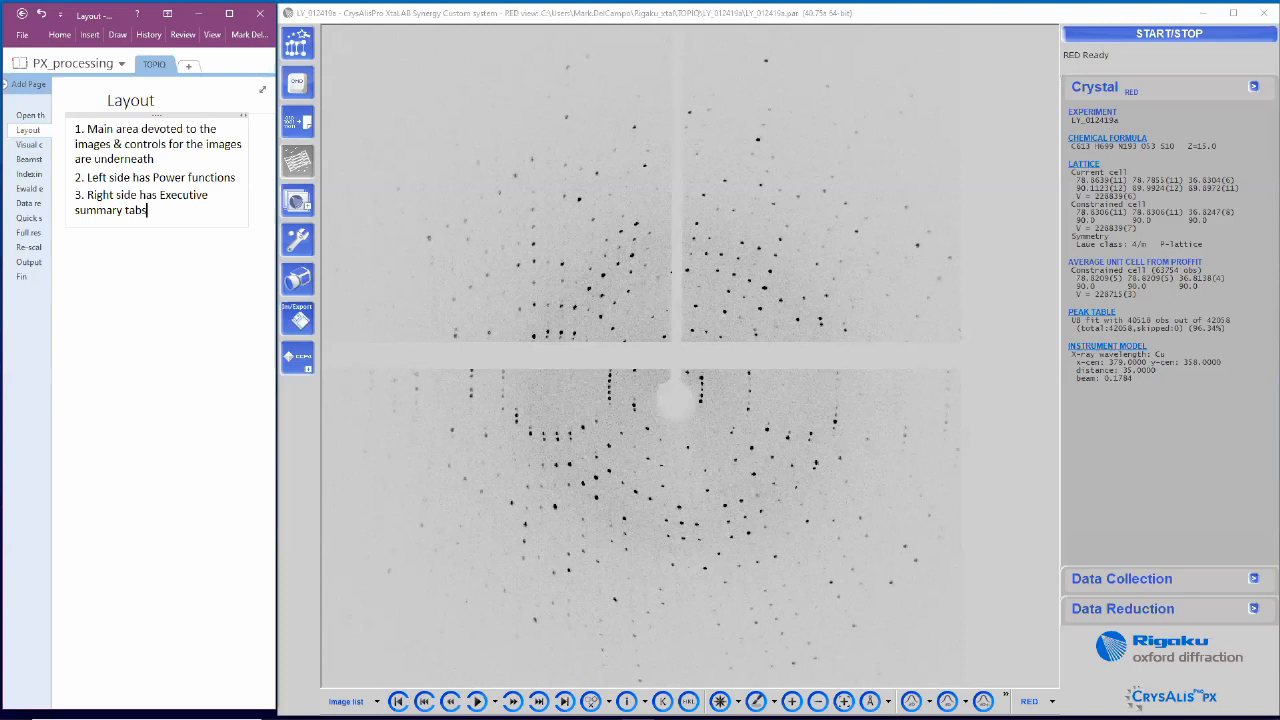
# Step: Go over the toolbar areas, then switch the notes to the Visual check page
pyautogui.click(983, 701)
pyautogui.click(28, 146)
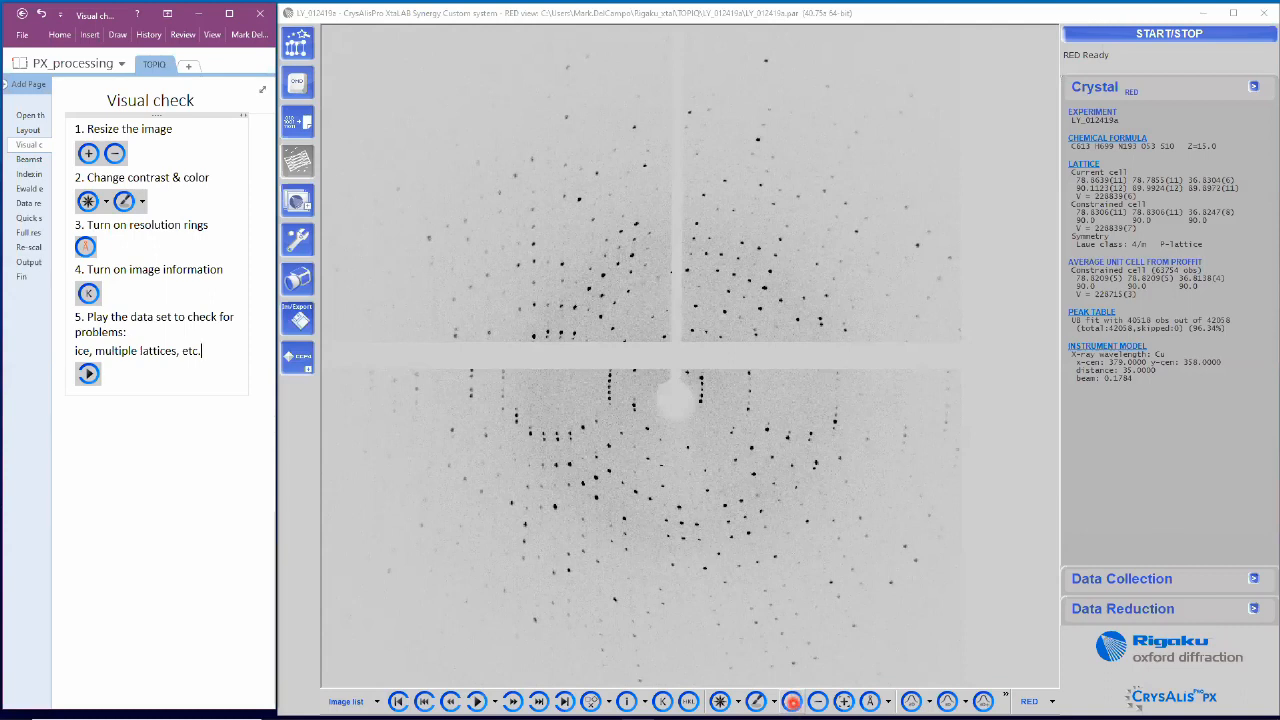
pyautogui.click(792, 701)
pyautogui.click(792, 701)
pyautogui.click(818, 701)
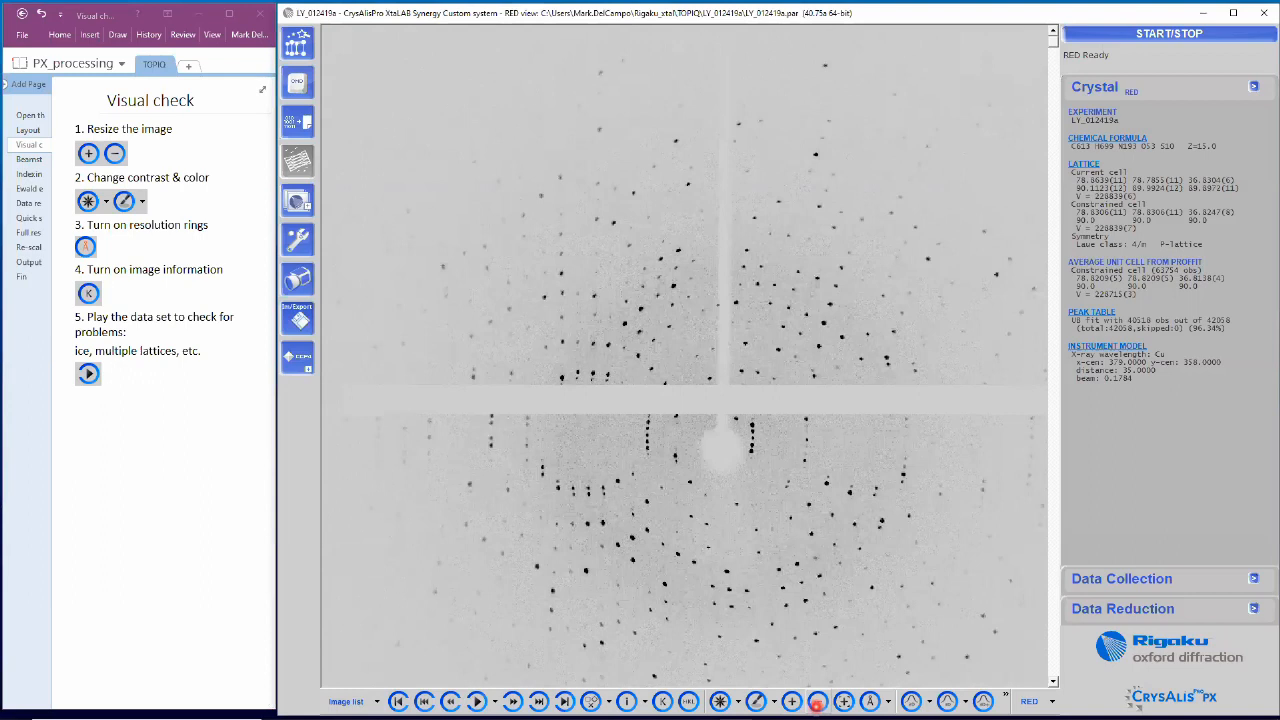
pyautogui.click(818, 701)
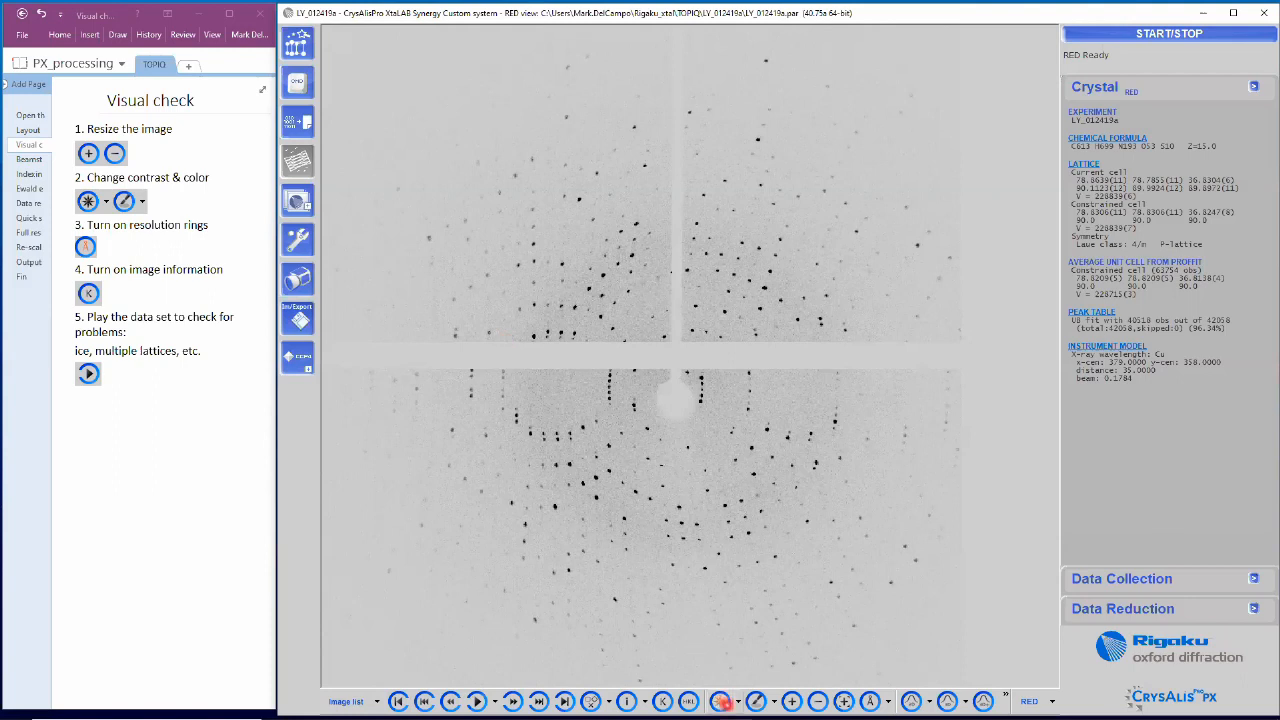
pyautogui.click(722, 702)
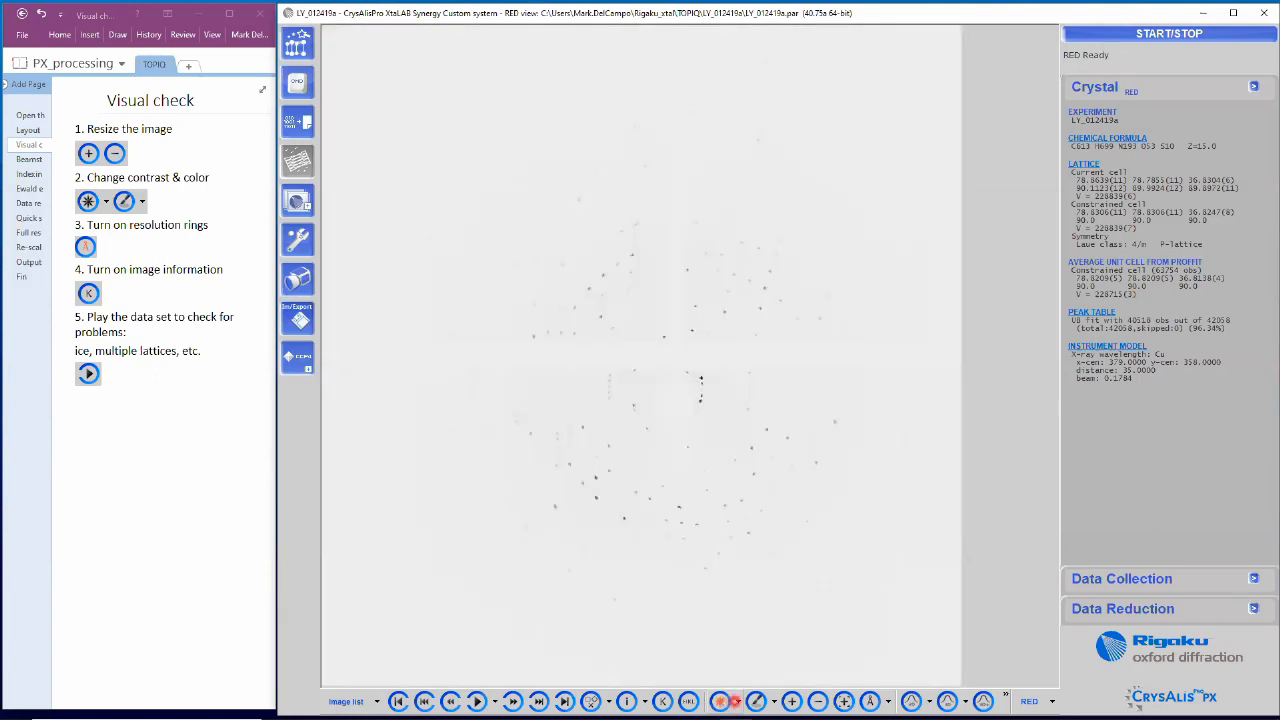
pyautogui.click(736, 701)
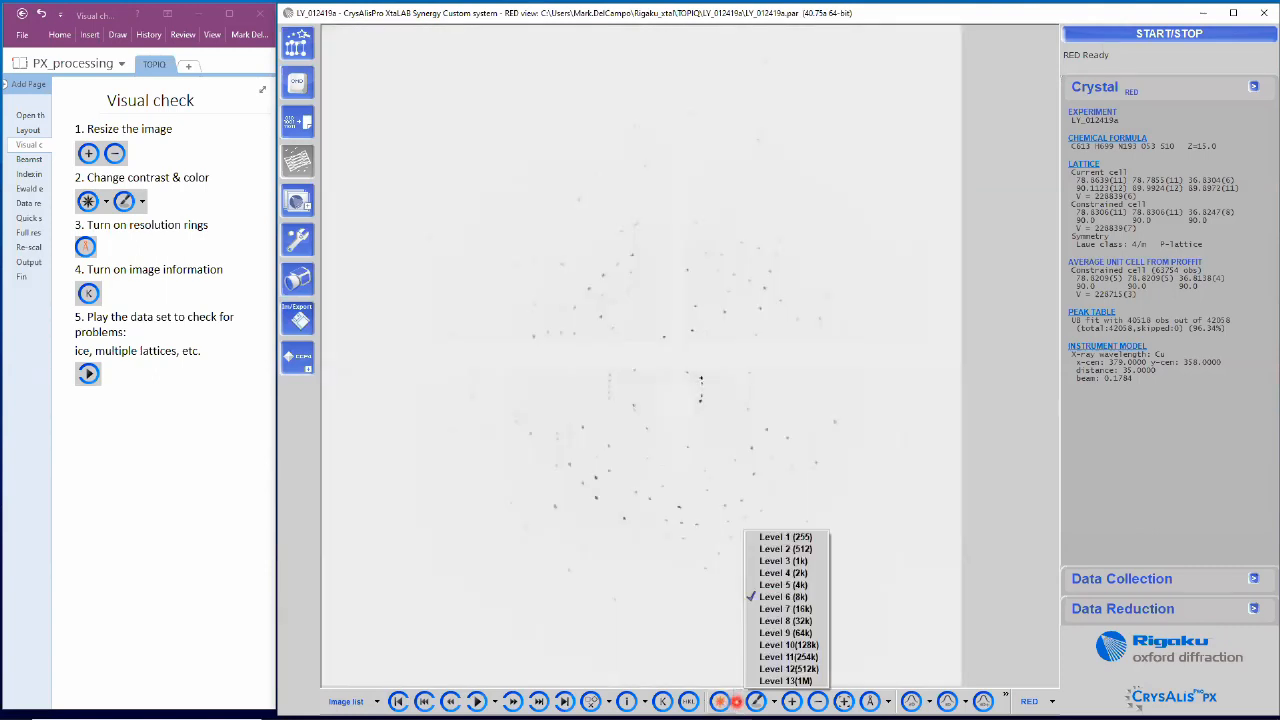
pyautogui.click(767, 537)
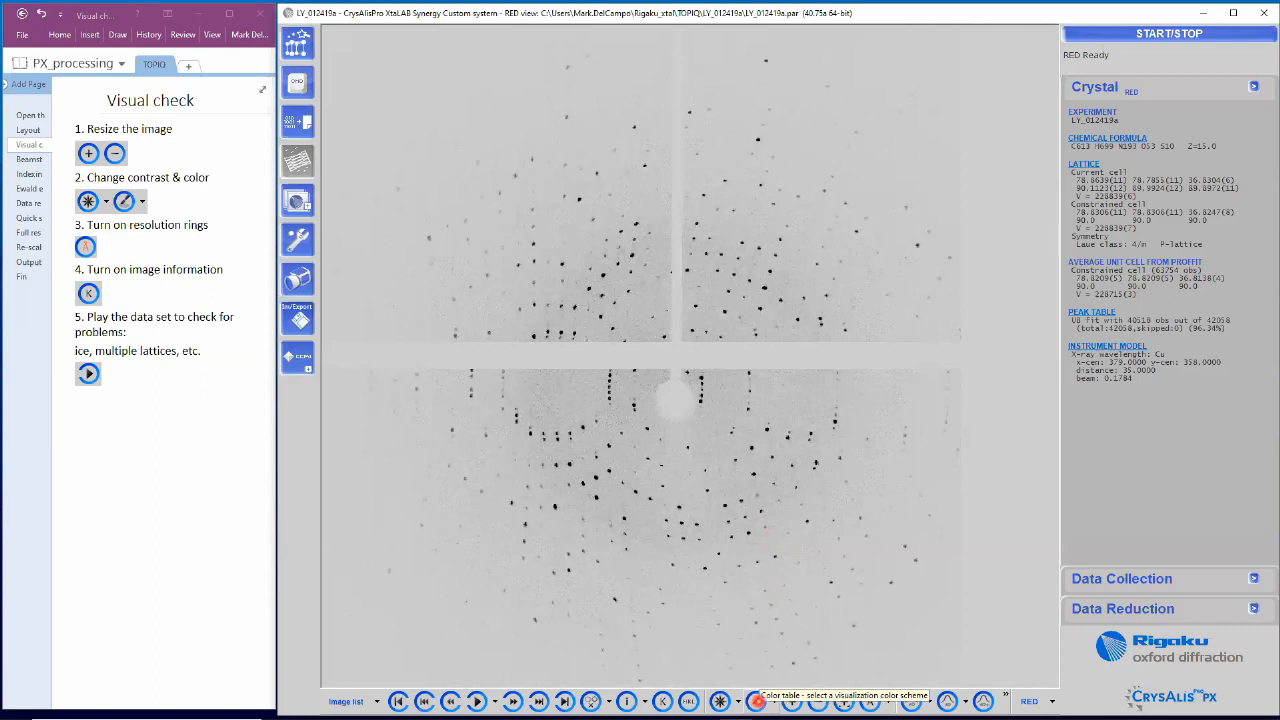
pyautogui.click(757, 701)
pyautogui.click(757, 701)
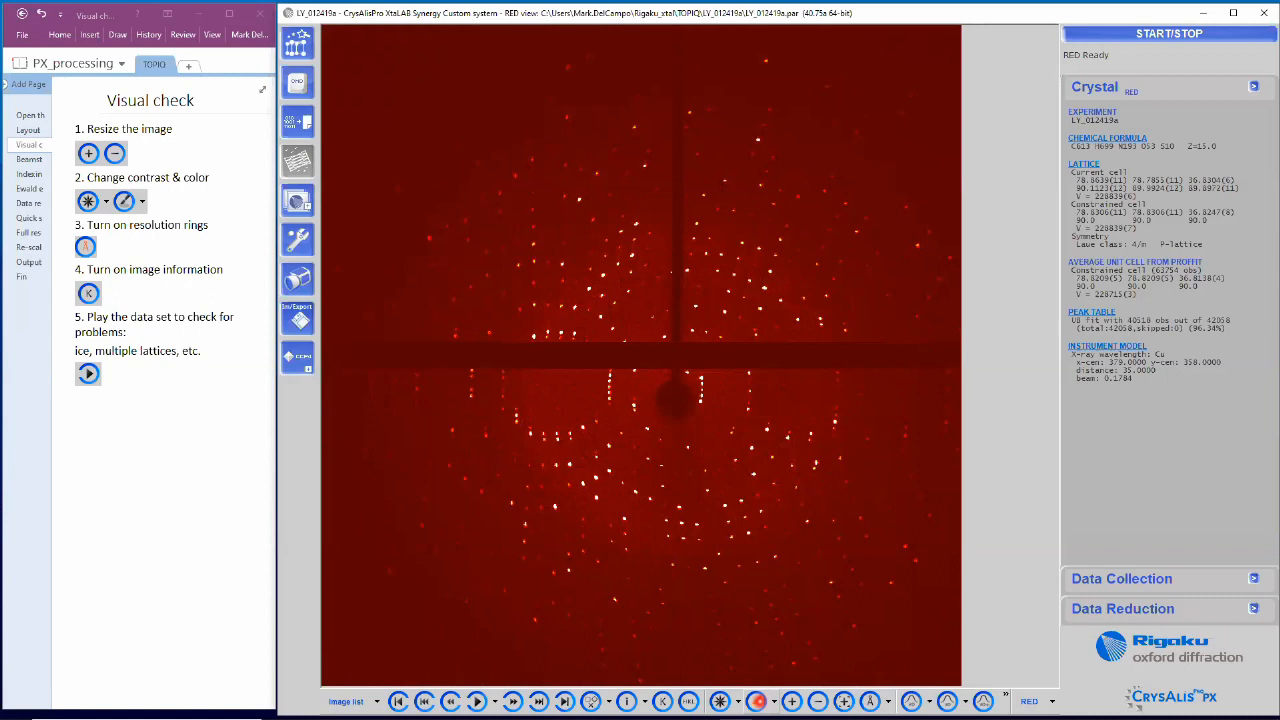
pyautogui.click(773, 702)
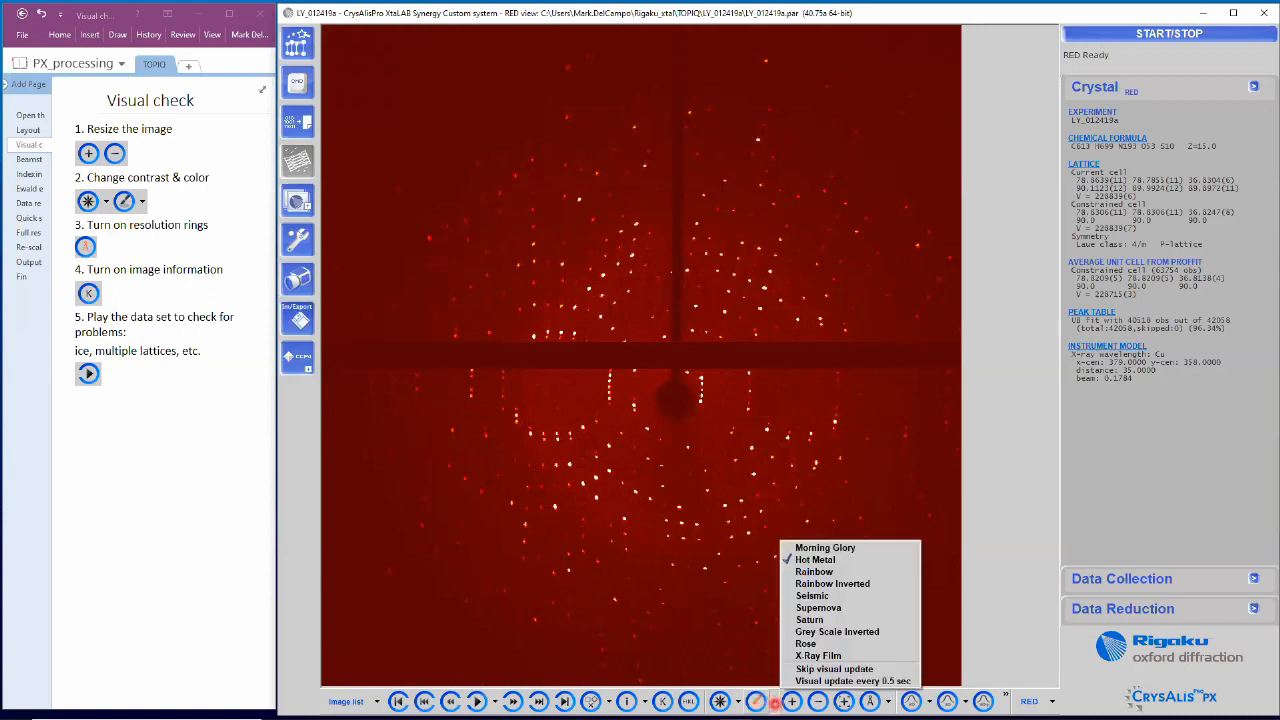
pyautogui.click(818, 655)
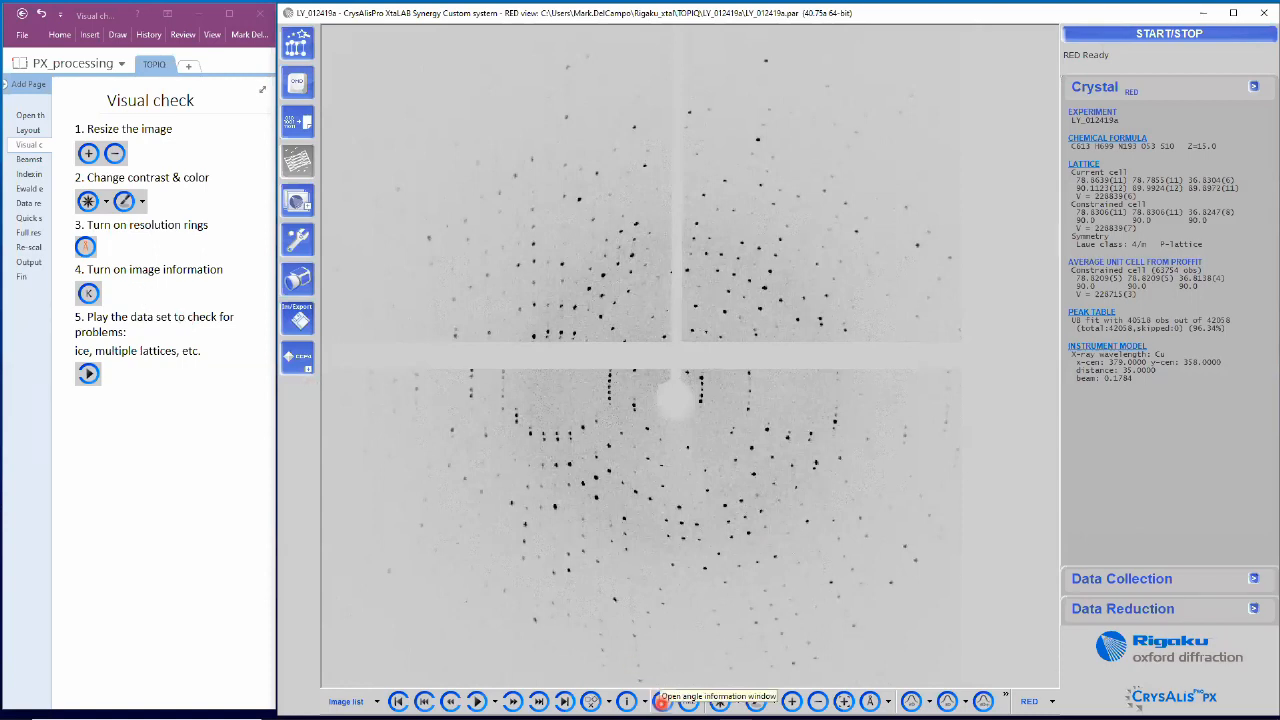
# Step: Place the image information at the image's bottom-left, play the frames, then open the Beamstop mask notes
pyautogui.click(662, 701)
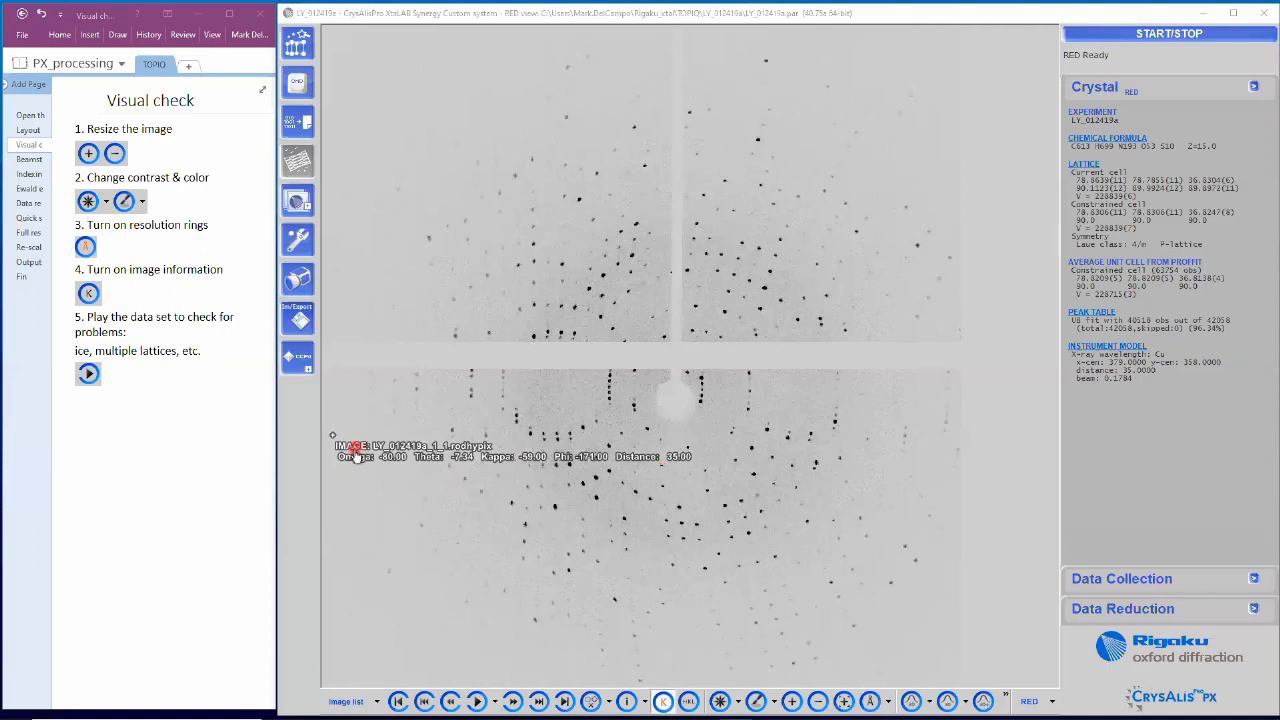
pyautogui.moveTo(357, 455); pyautogui.dragTo(367, 667)
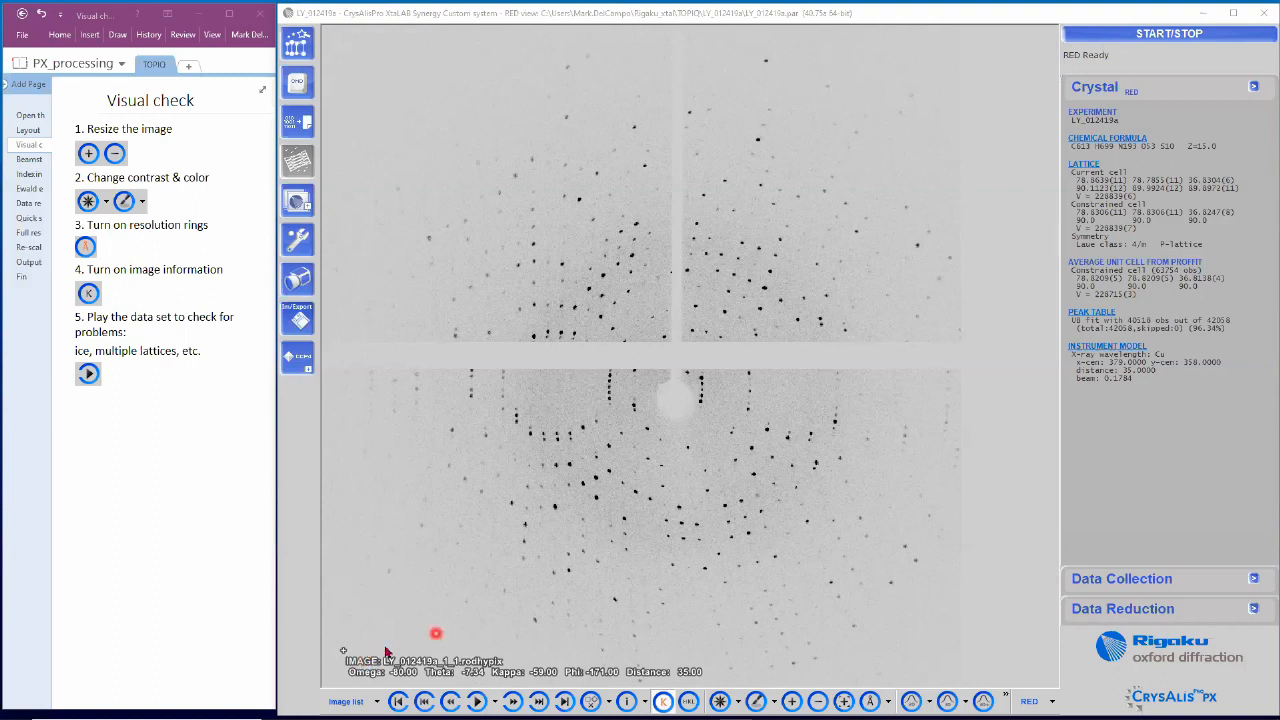
pyautogui.click(489, 697)
pyautogui.click(478, 701)
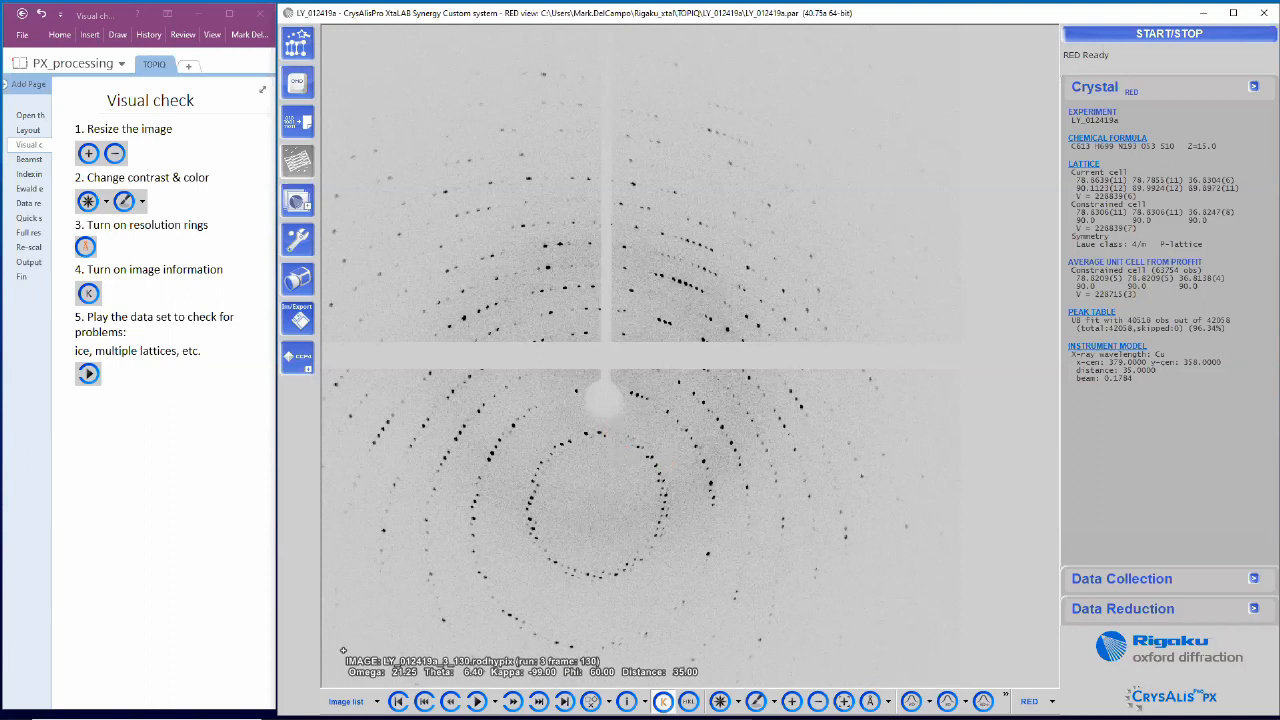
pyautogui.click(34, 160)
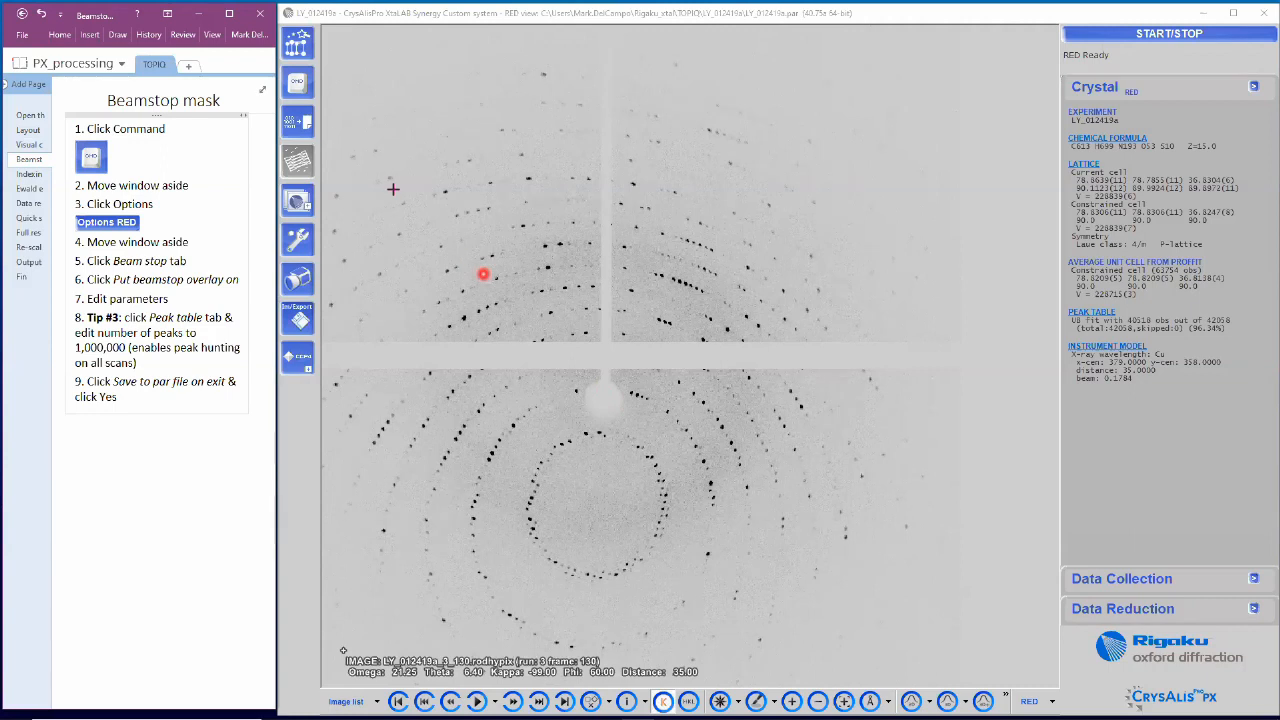
# Step: Open the command shell and RED program options, move both aside, and show the Beam stop tab
pyautogui.click(297, 86)
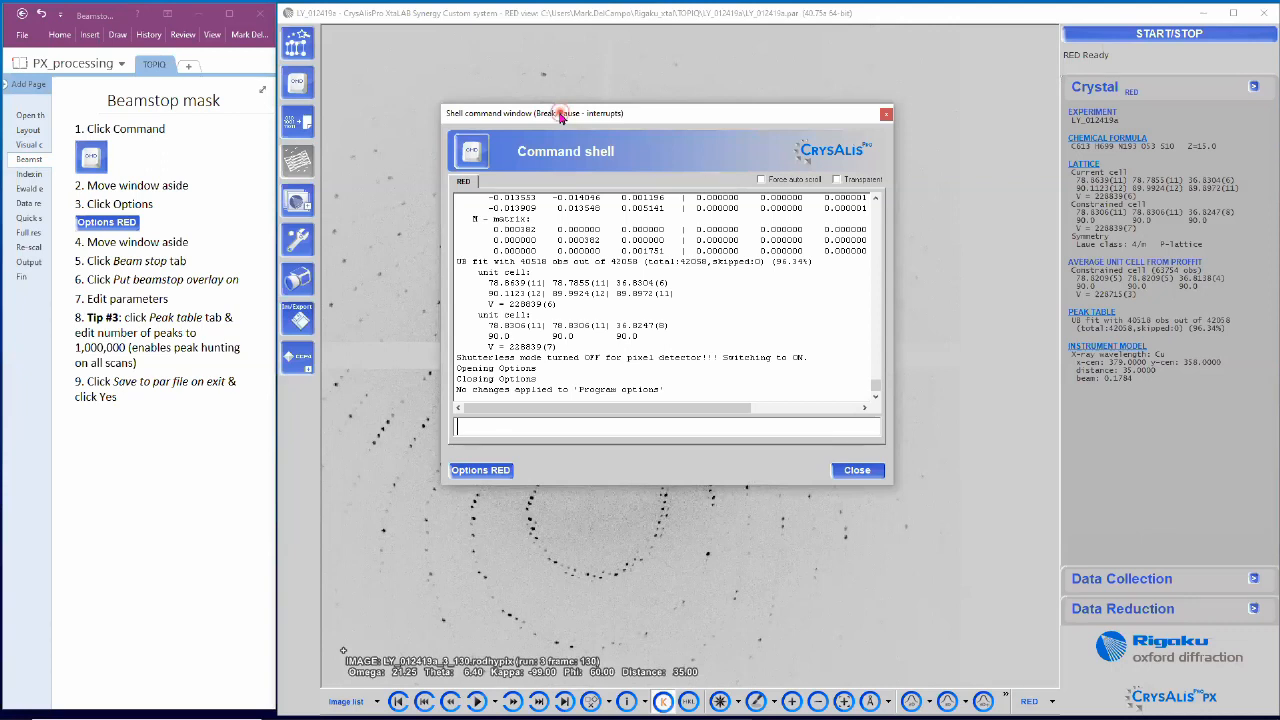
pyautogui.moveTo(560, 116); pyautogui.dragTo(904, 130)
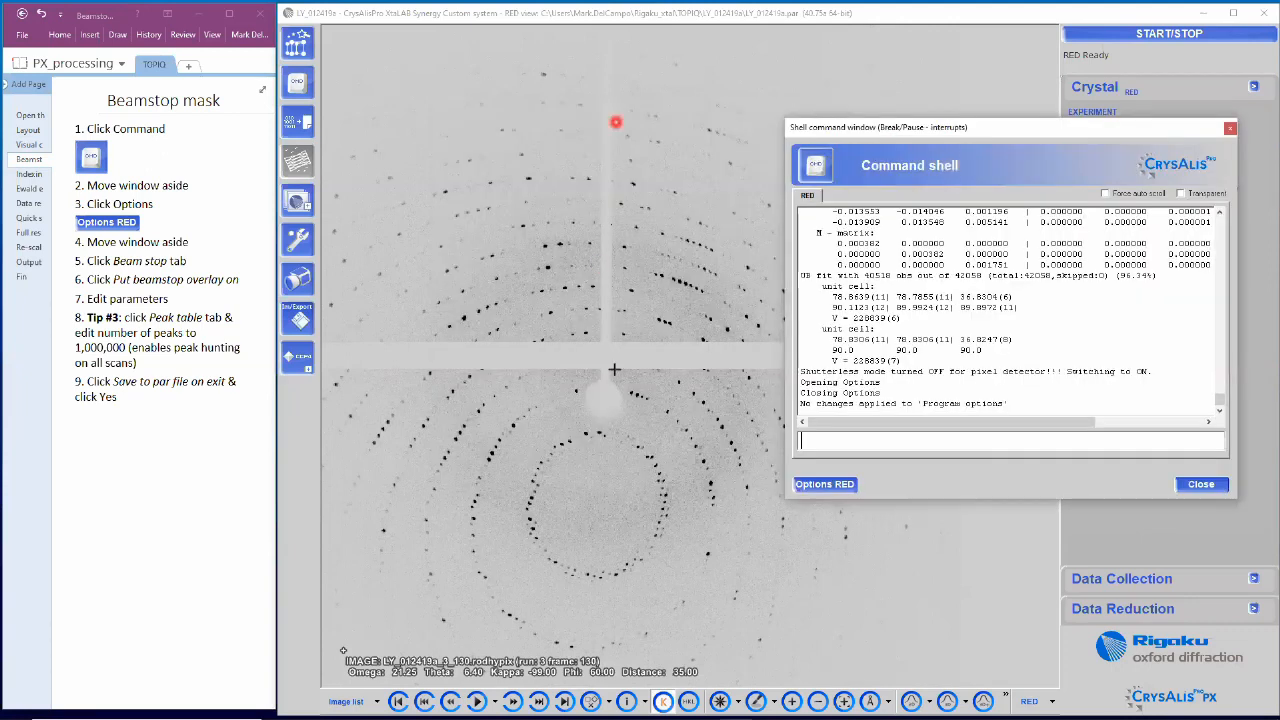
pyautogui.click(853, 487)
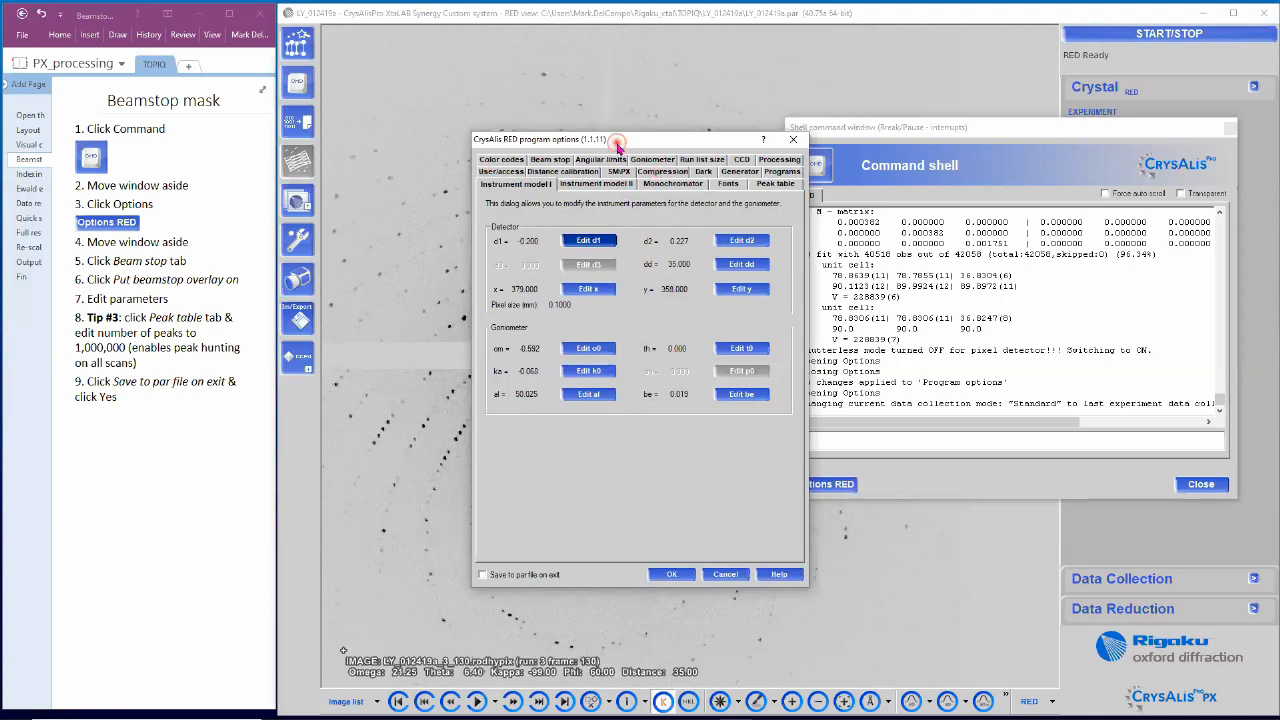
pyautogui.moveTo(618, 145); pyautogui.dragTo(1005, 104)
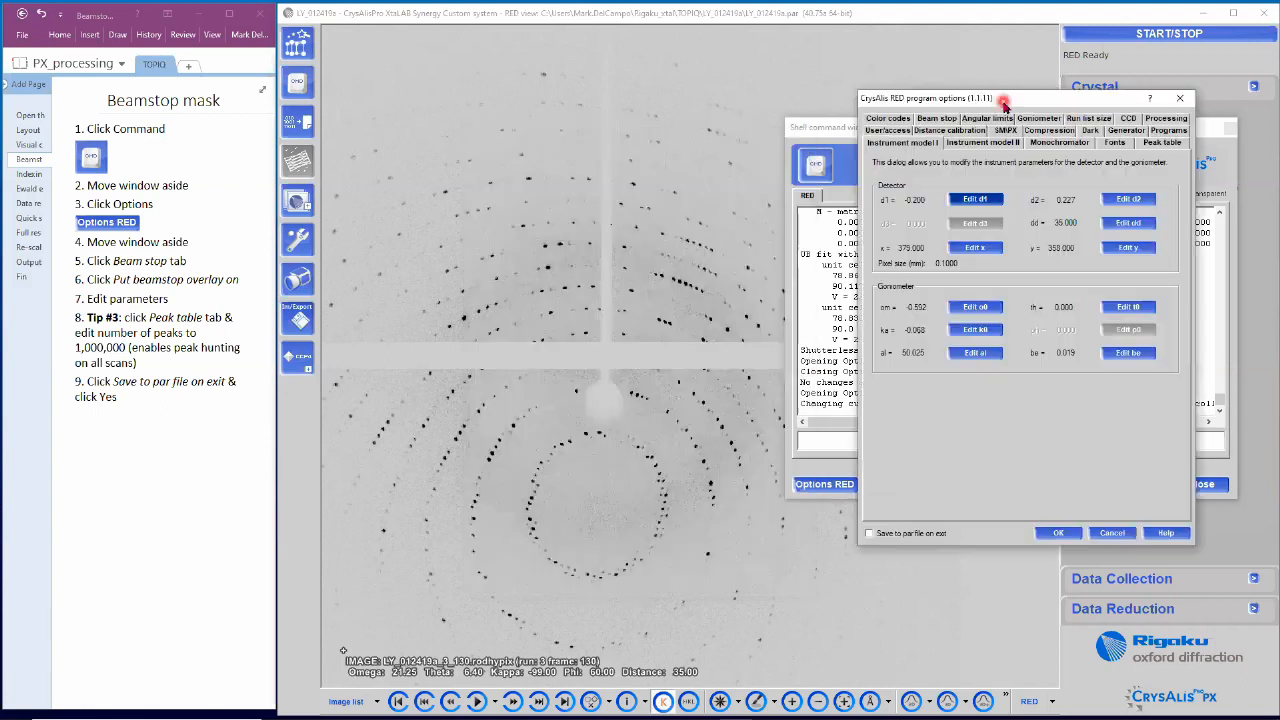
pyautogui.click(948, 121)
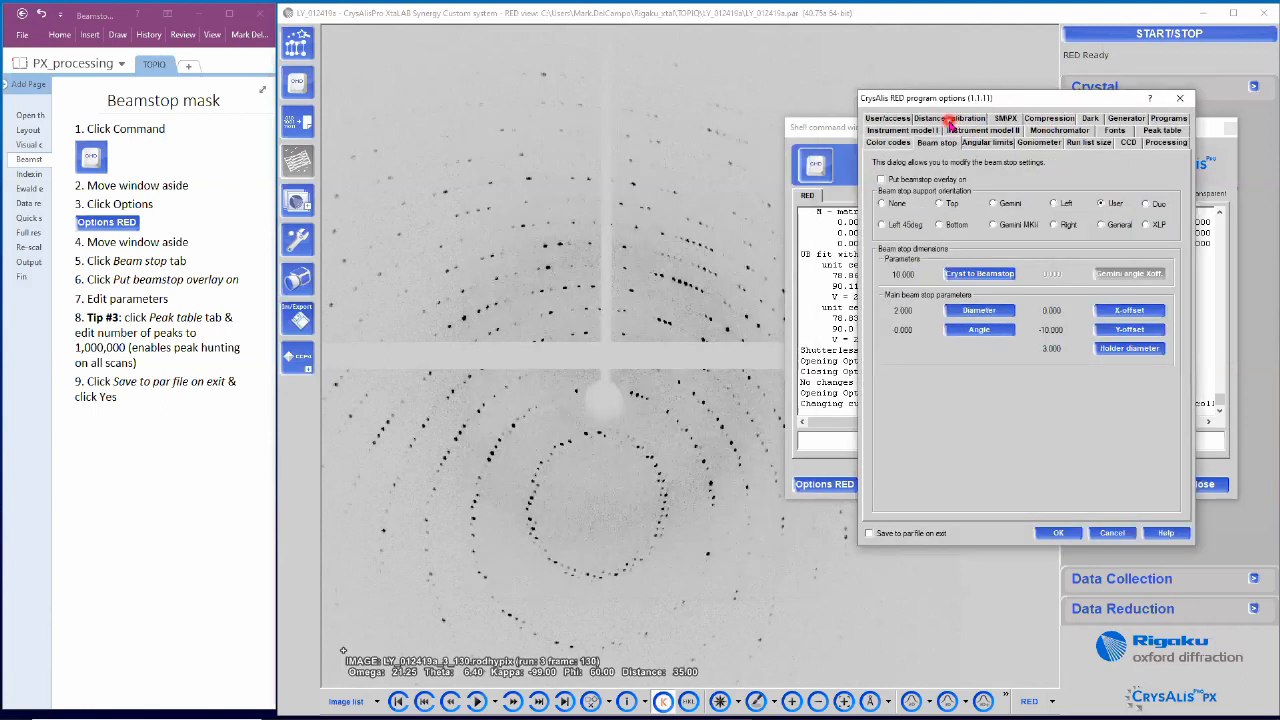
# Step: Turn on the beamstop overlay with diameter 1.5 and holder thickness 1
pyautogui.click(880, 180)
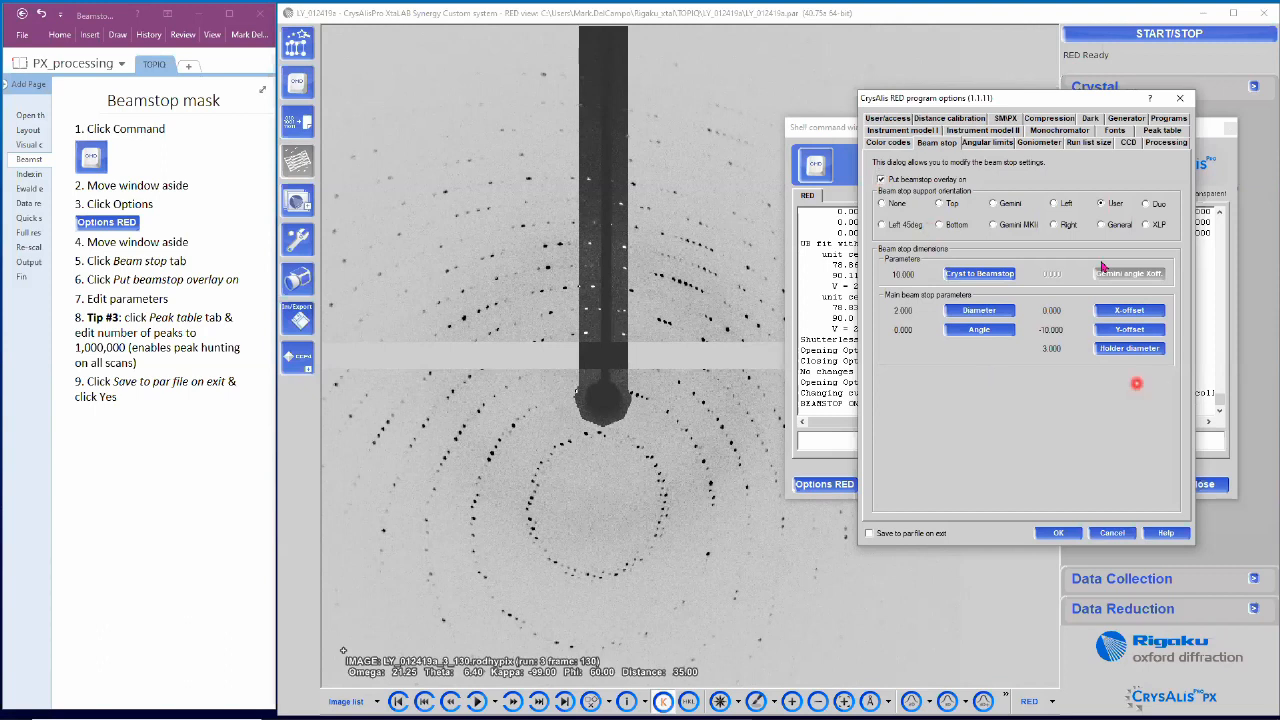
pyautogui.click(1003, 314)
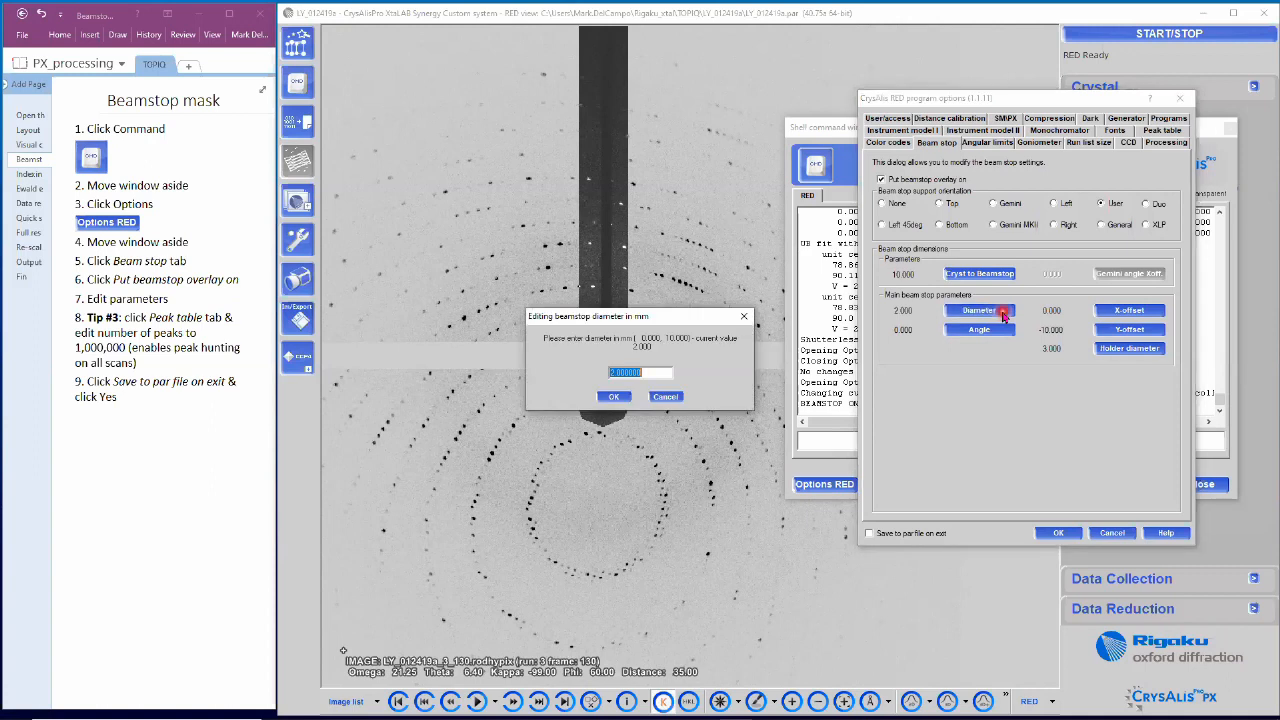
pyautogui.write('1.5')
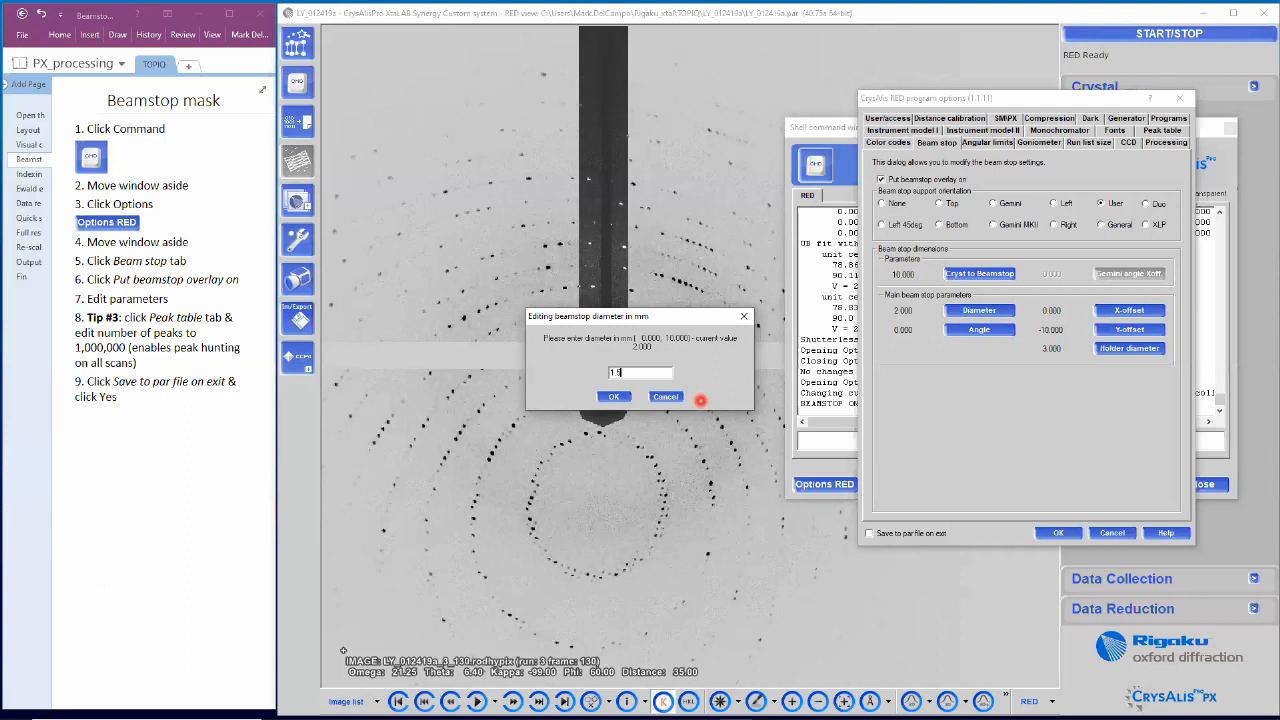
pyautogui.click(617, 395)
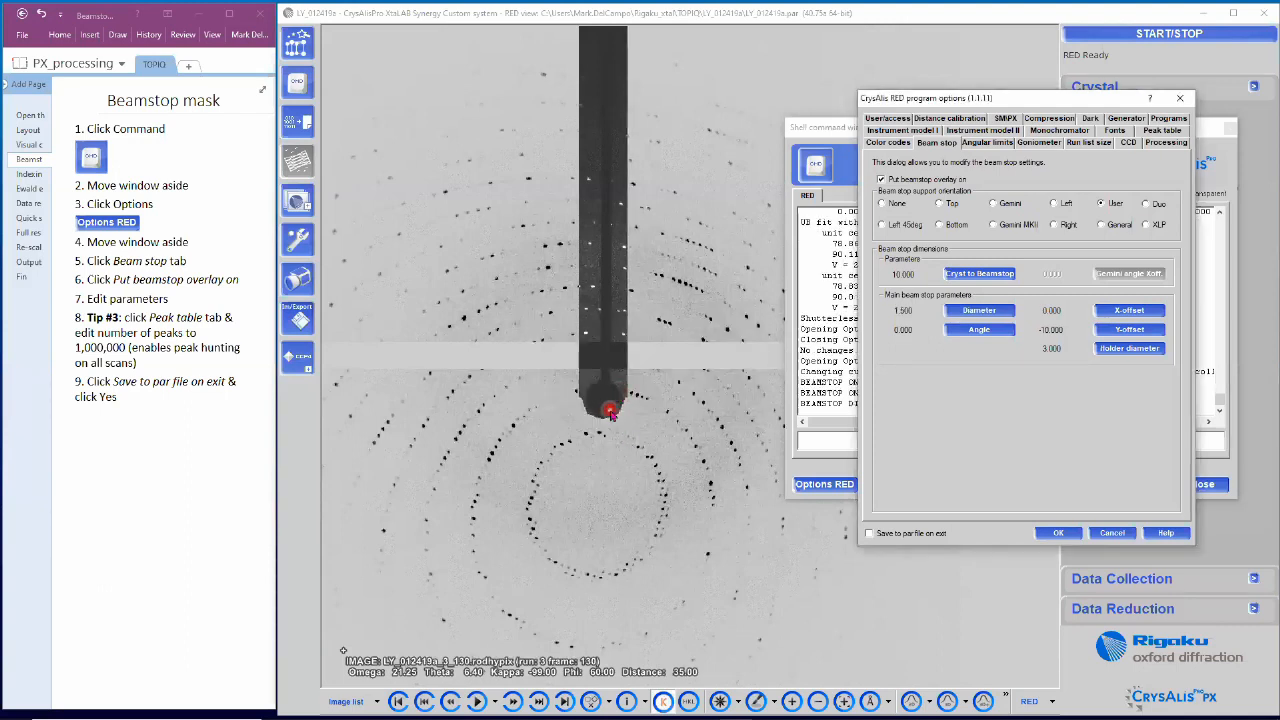
pyautogui.click(1150, 353)
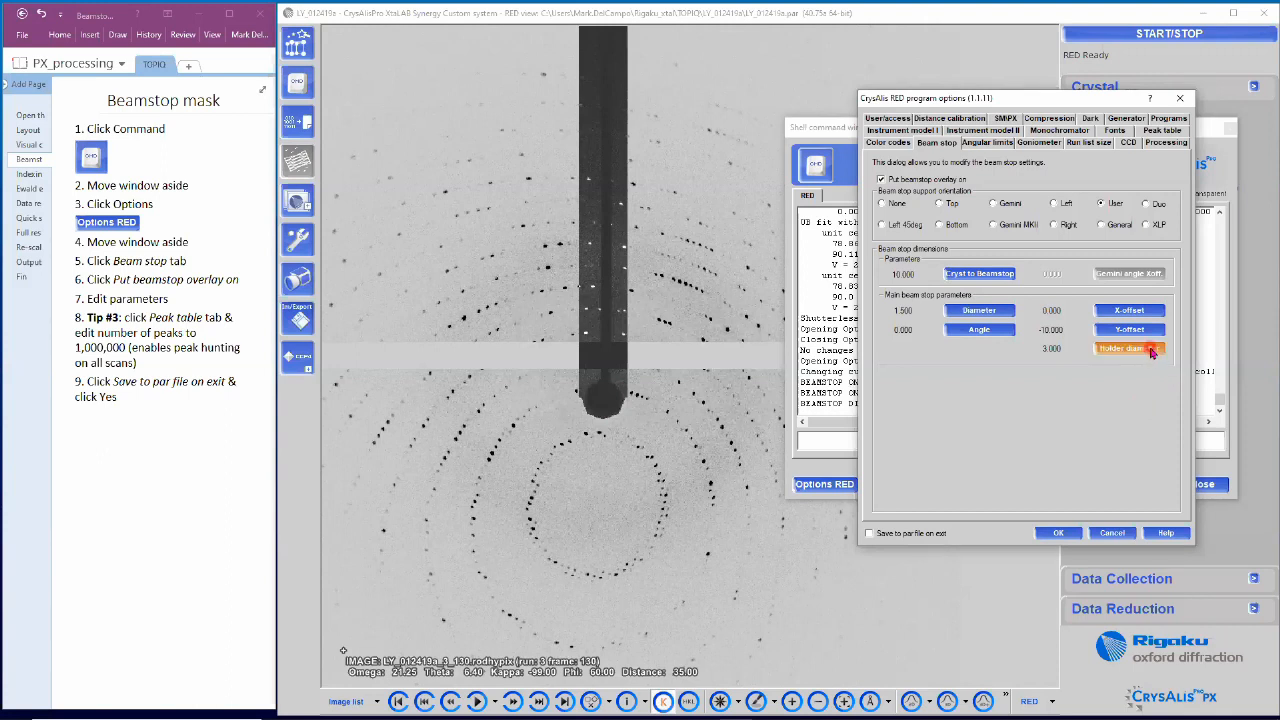
pyautogui.click(1151, 350)
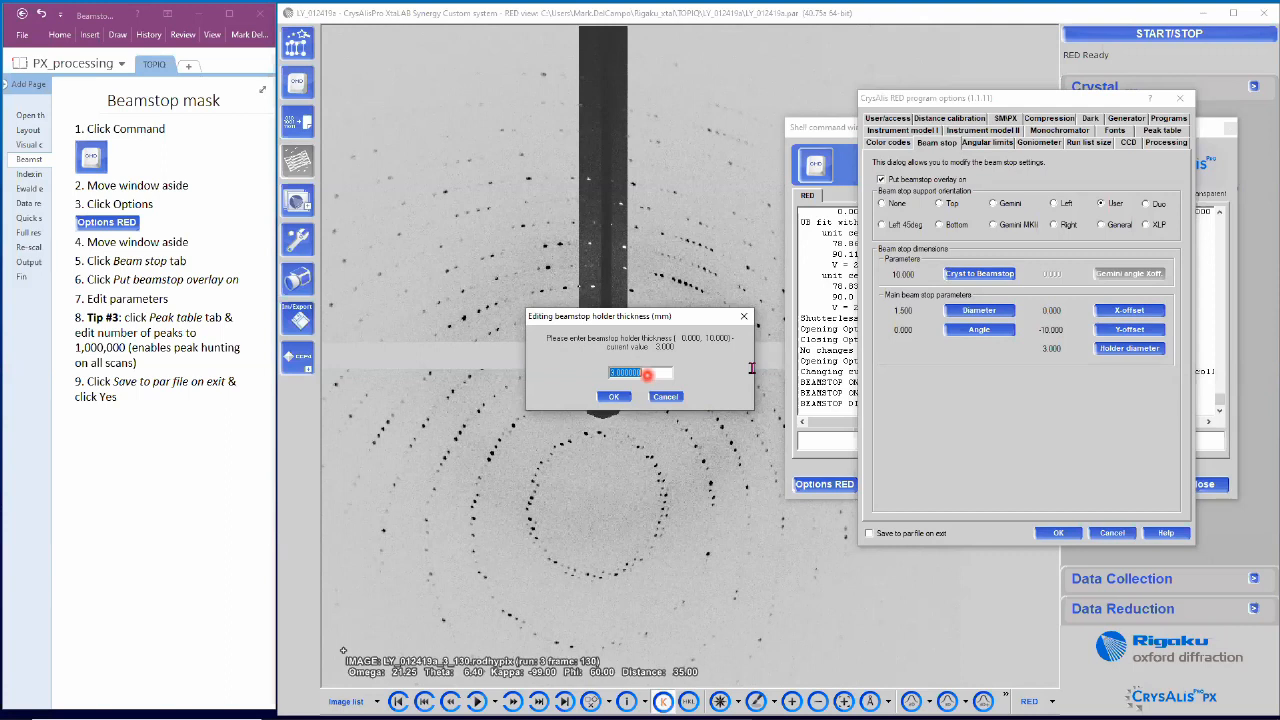
pyautogui.write('1')
pyautogui.click(627, 397)
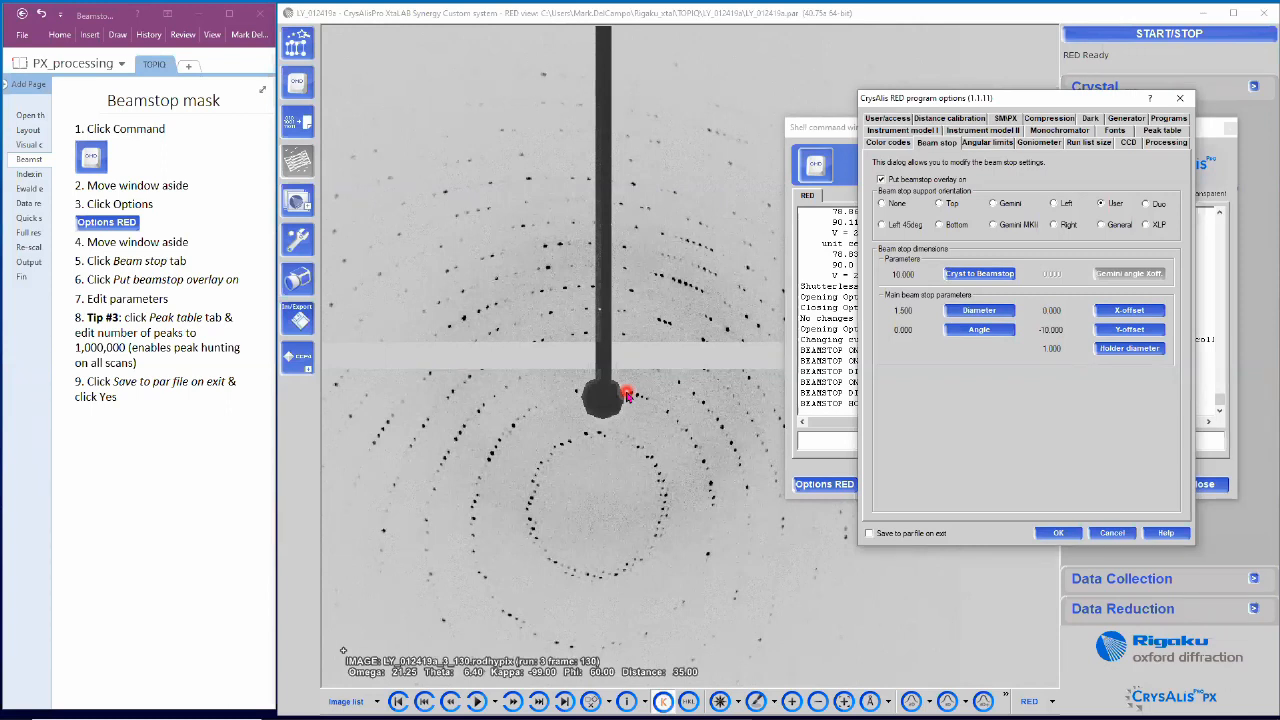
# Step: Set the beamstop angle to 10, then correct it to 359.5
pyautogui.click(997, 331)
pyautogui.moveTo(705, 318); pyautogui.dragTo(745, 472)
pyautogui.write('10')
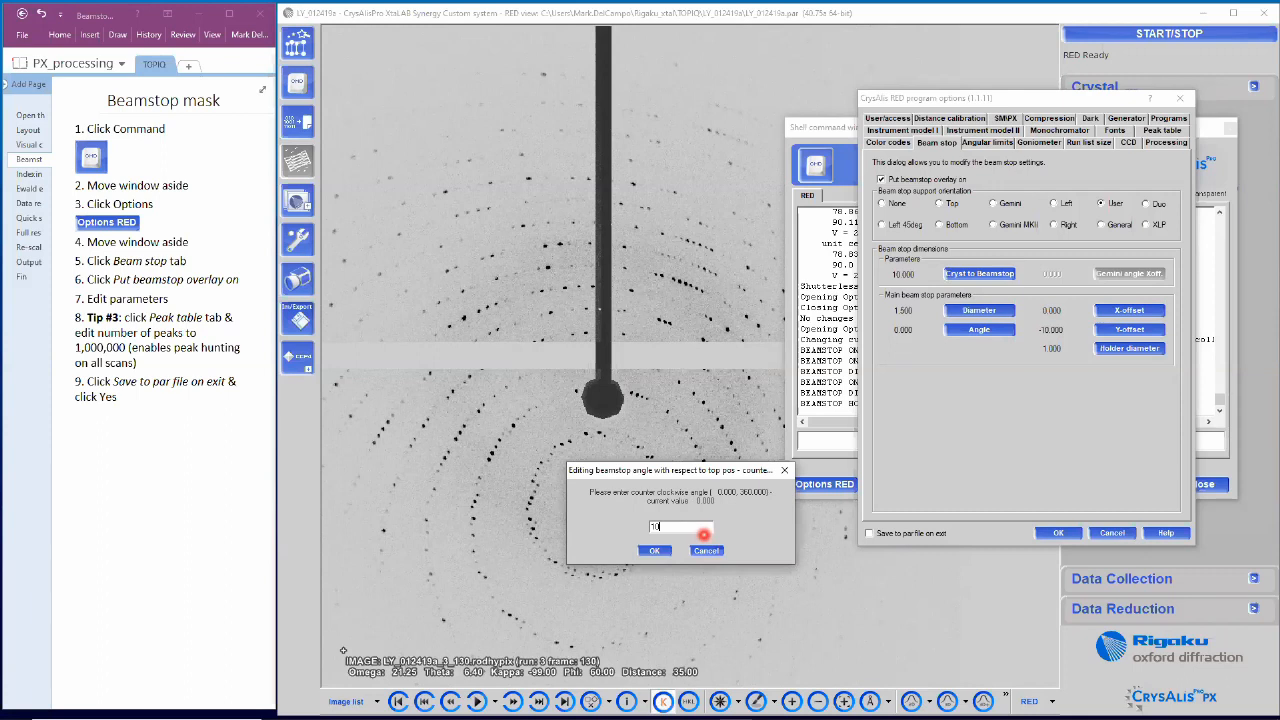
pyautogui.click(655, 551)
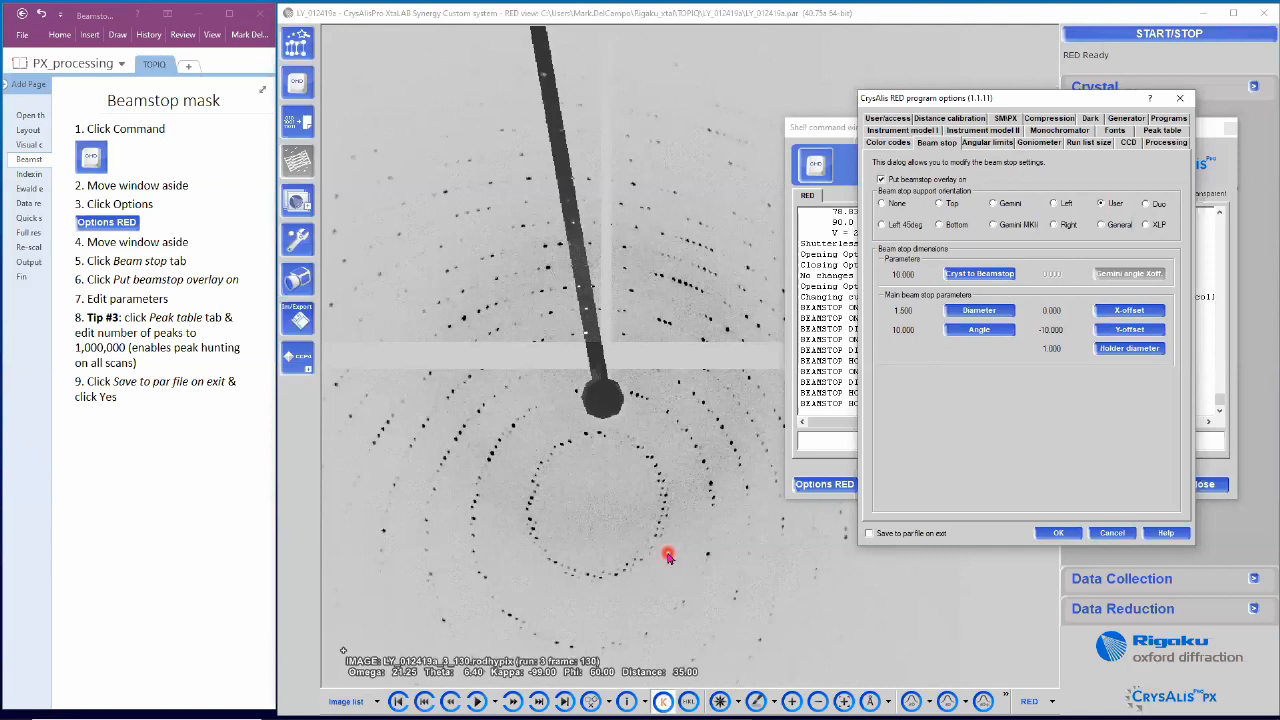
pyautogui.click(985, 332)
pyautogui.write('359.5')
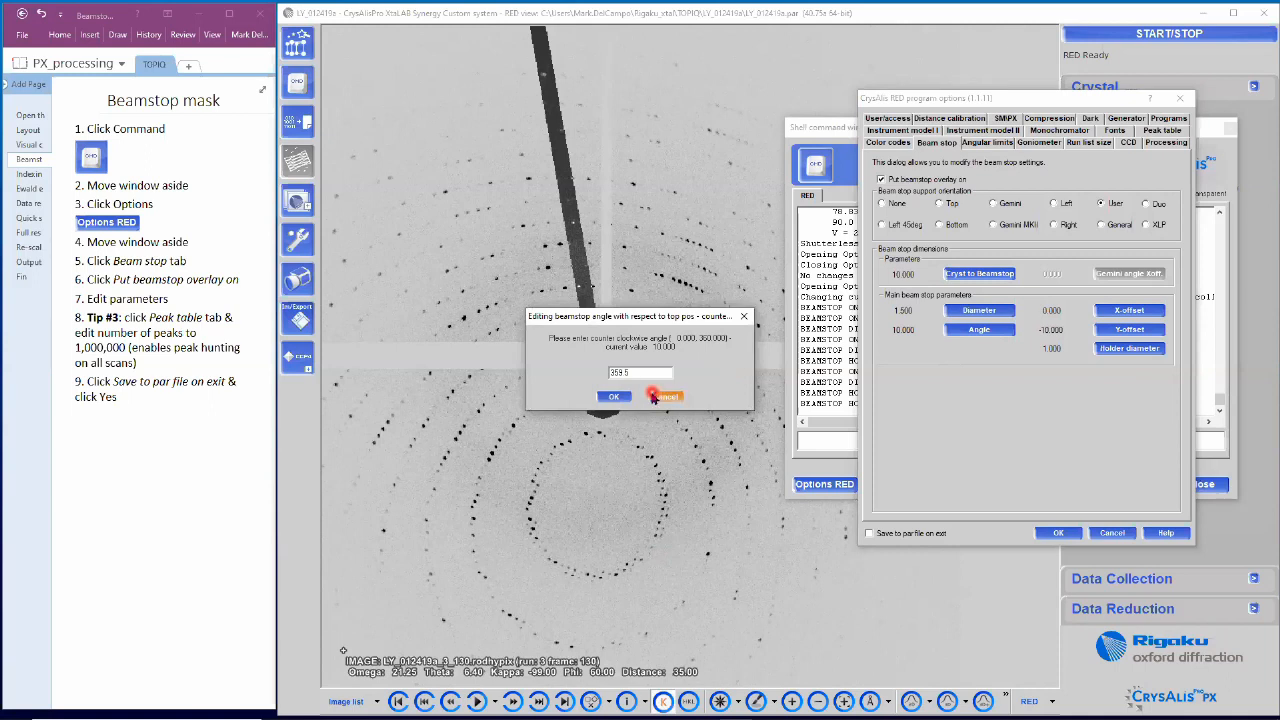
pyautogui.click(614, 396)
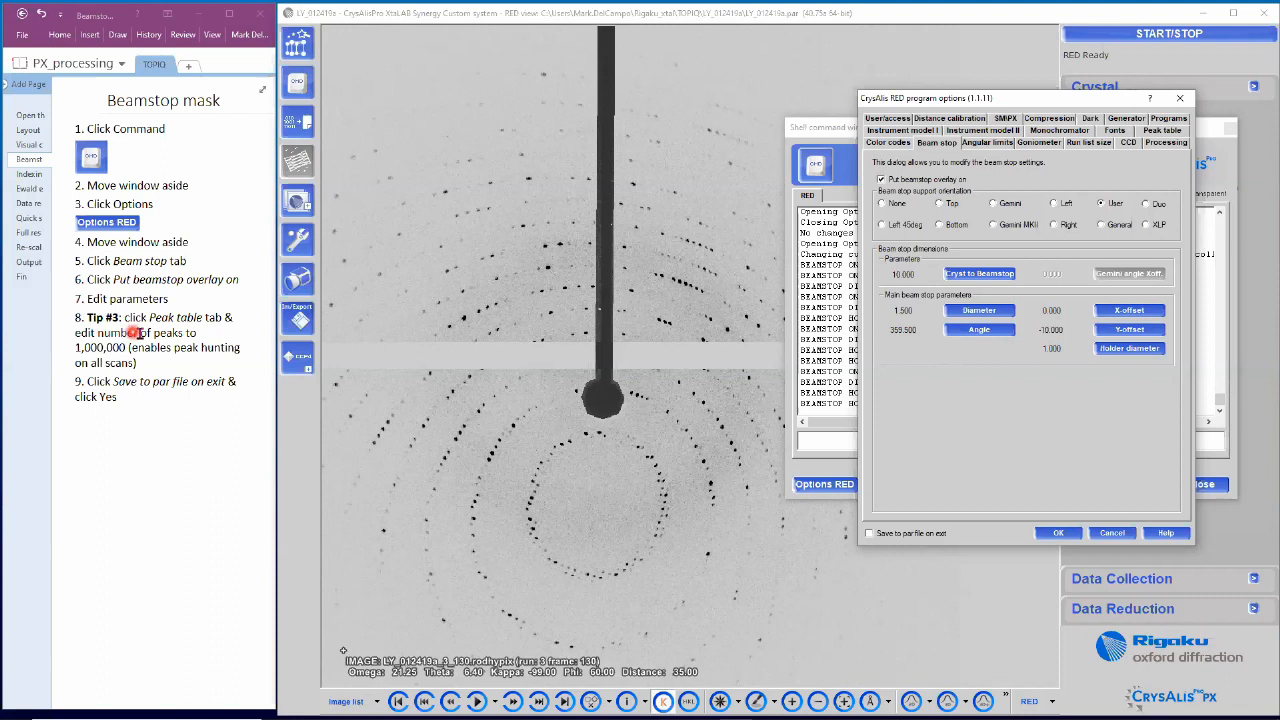
pyautogui.click(1160, 131)
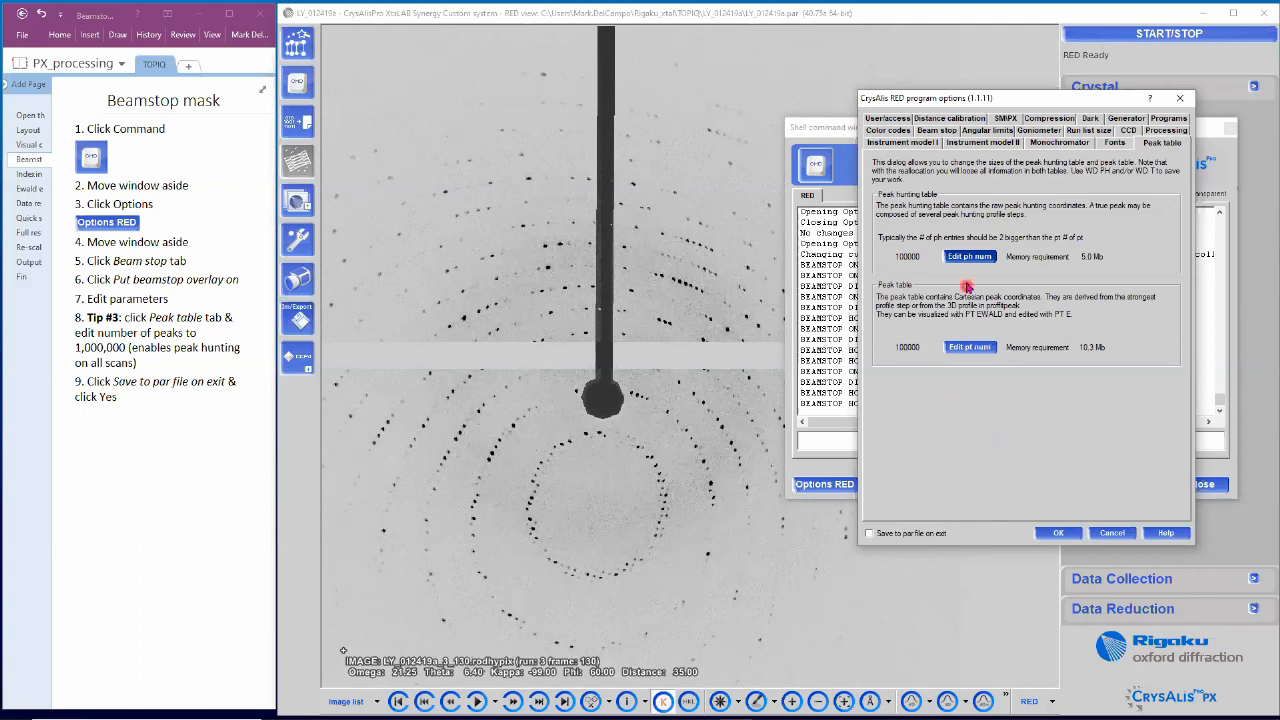
# Step: Raise the peak hunting and peak table sizes from 100000 to 1000000 entries each
pyautogui.click(968, 258)
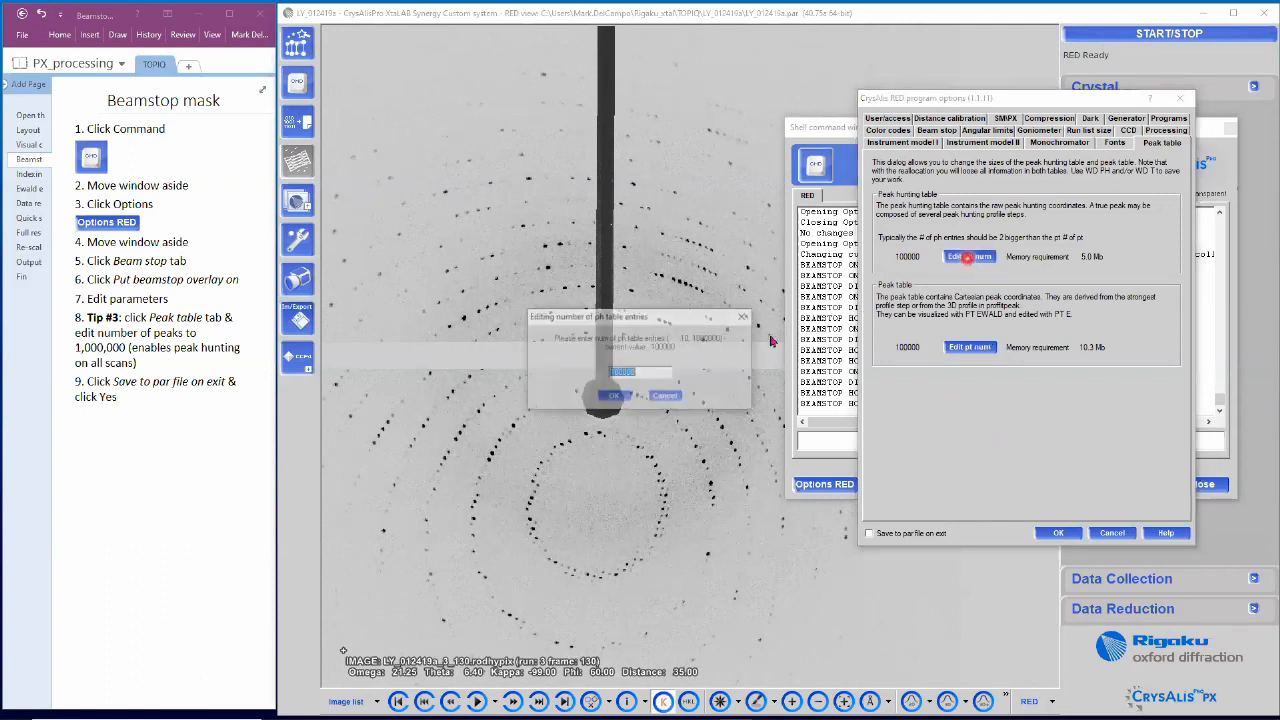
pyautogui.click(661, 372)
pyautogui.write('0')
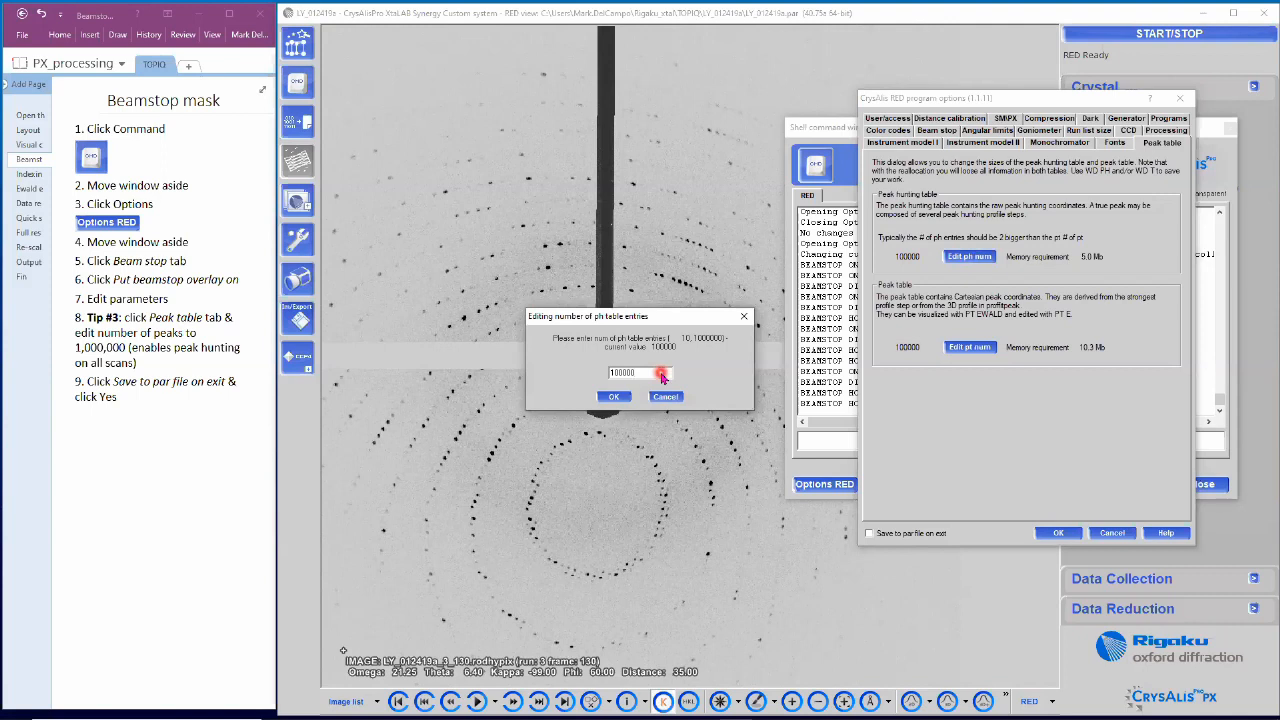
pyautogui.click(628, 398)
pyautogui.click(968, 350)
pyautogui.click(651, 372)
pyautogui.write('000000')
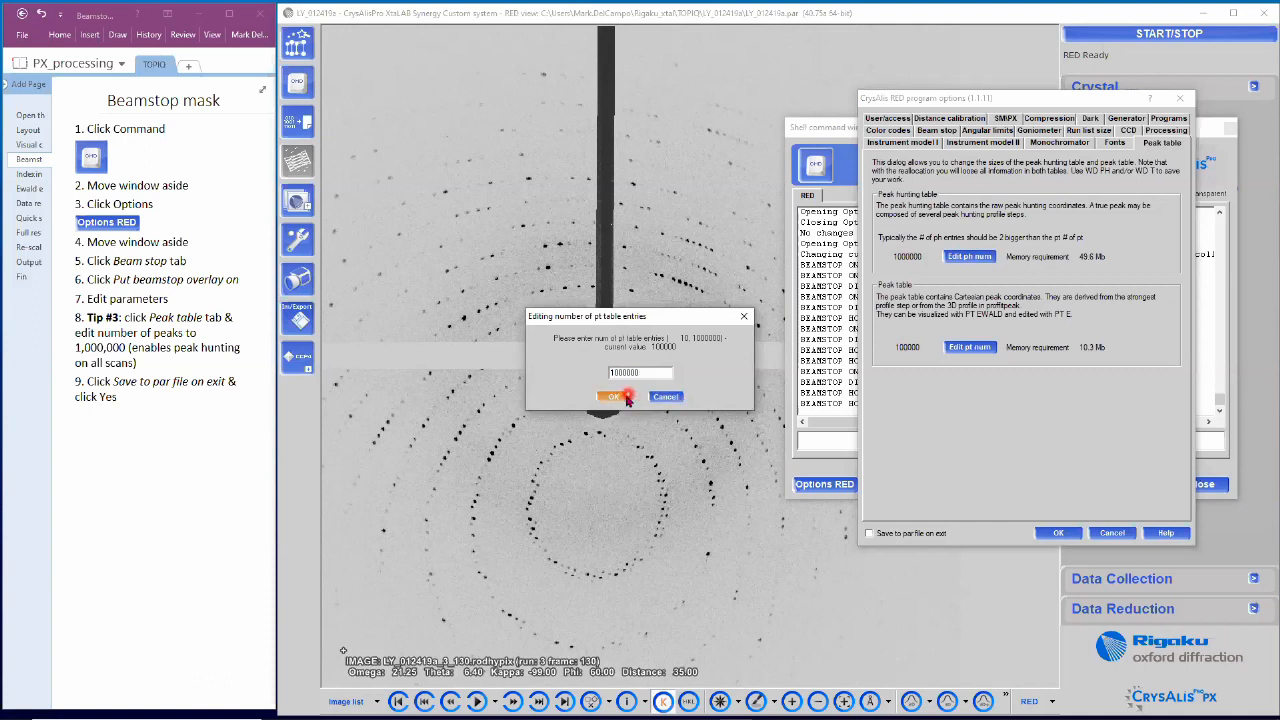
pyautogui.click(628, 398)
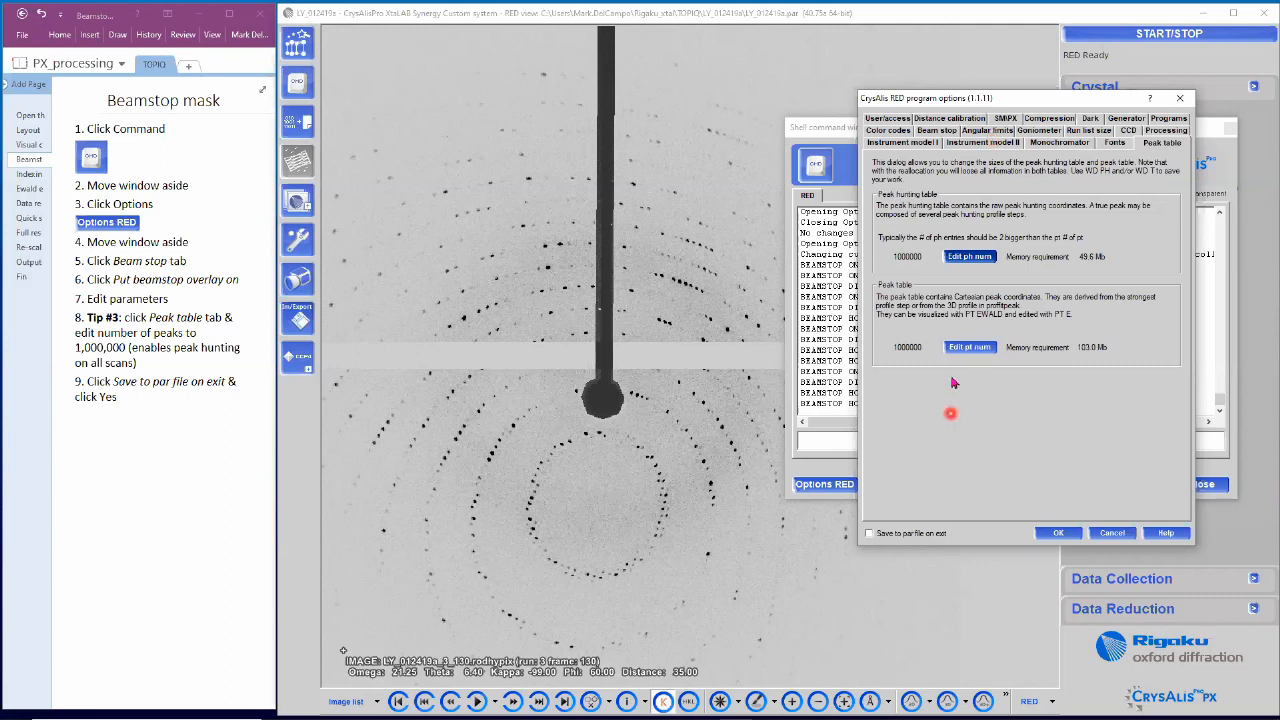
# Step: Save the options to the par file with the new instrument model, close the shell, and open the Indexing notes
pyautogui.click(866, 535)
pyautogui.click(1059, 535)
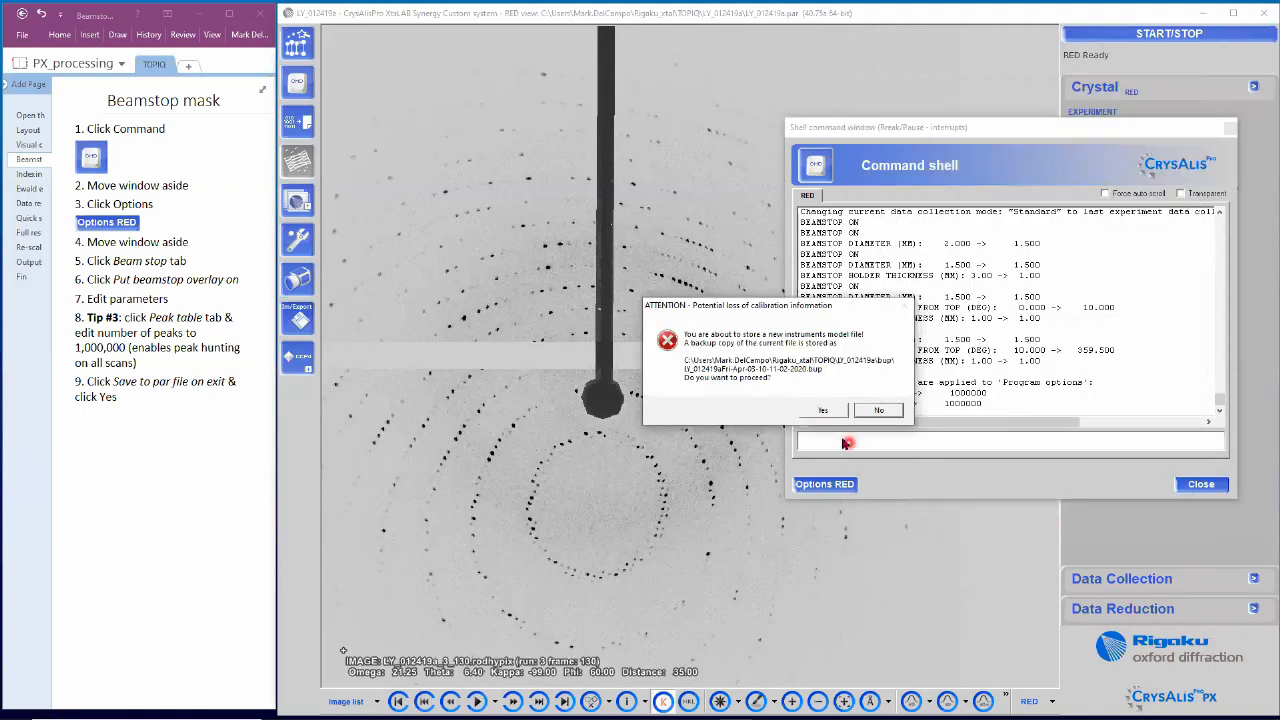
pyautogui.click(822, 410)
pyautogui.click(1205, 484)
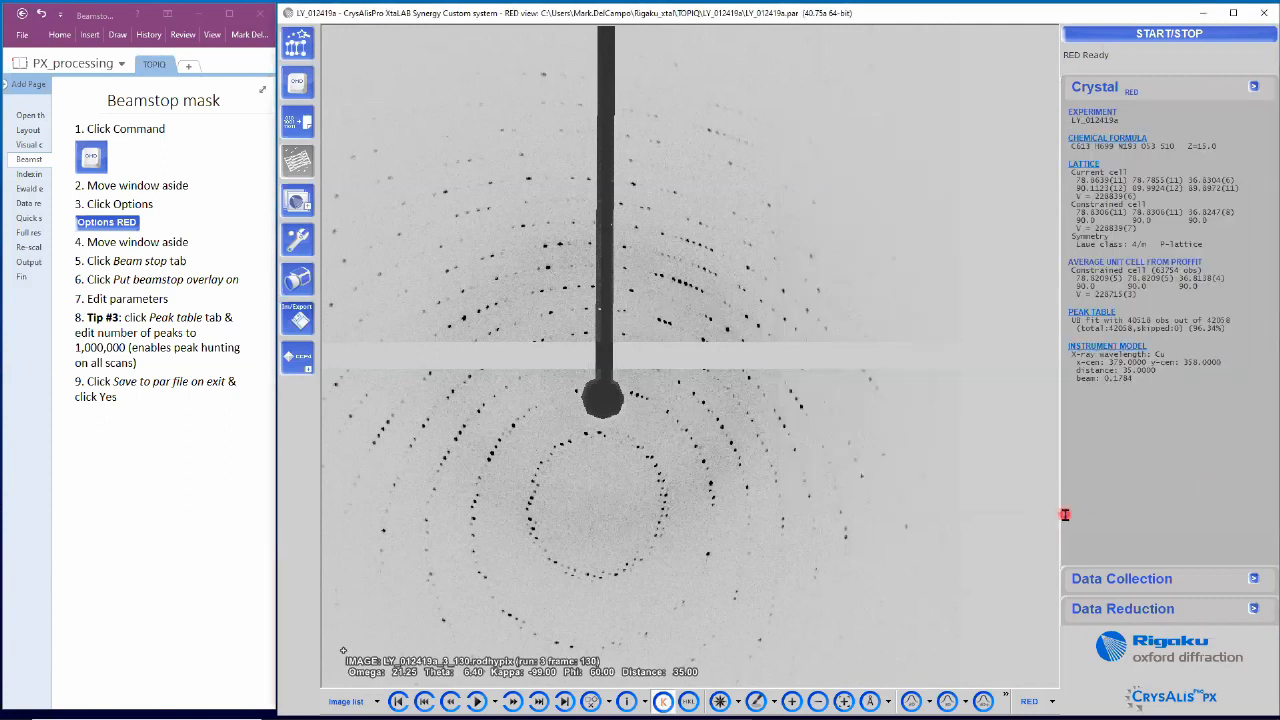
pyautogui.click(30, 174)
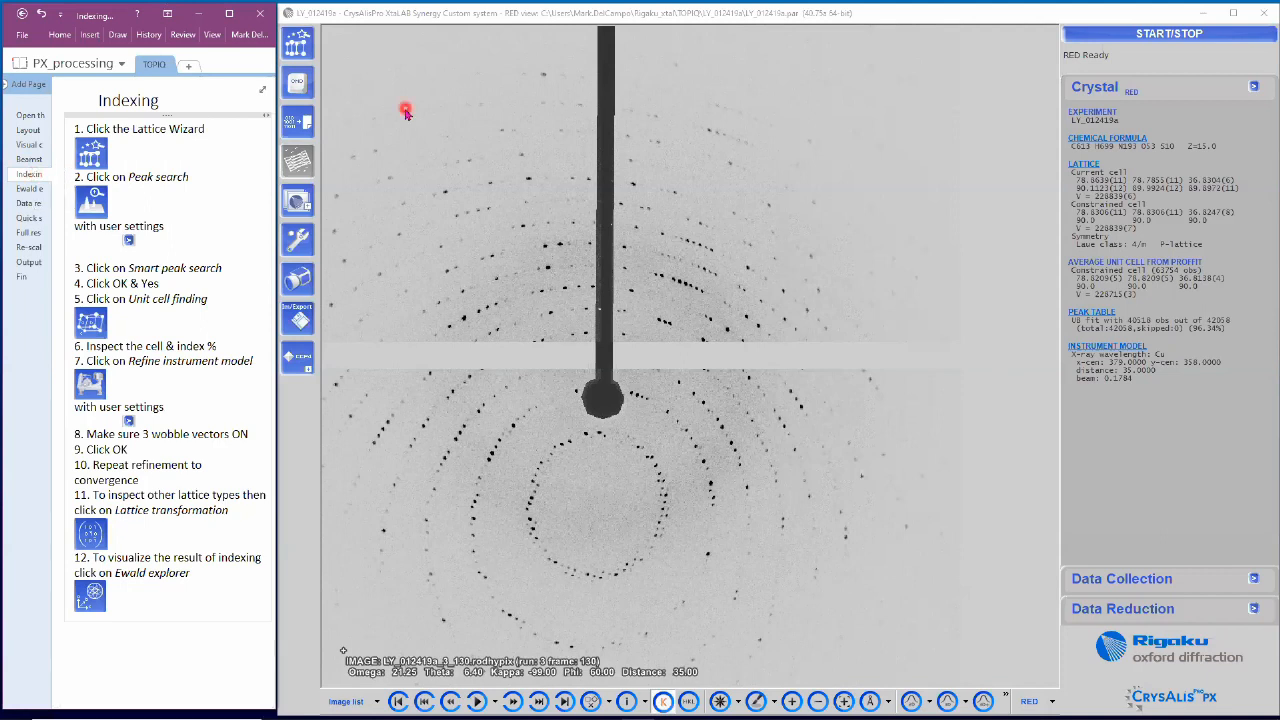
# Step: From the Lattice Wizard, open Peak search with user settings for the three runs
pyautogui.click(310, 57)
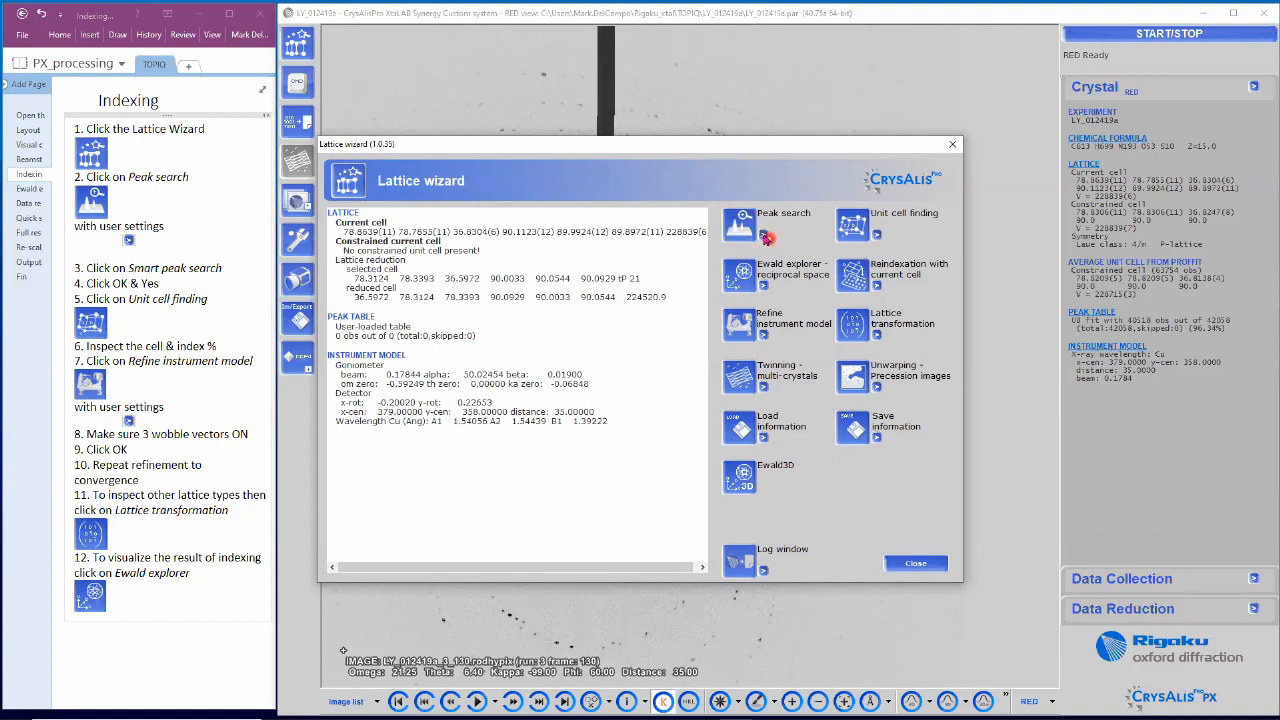
pyautogui.click(763, 234)
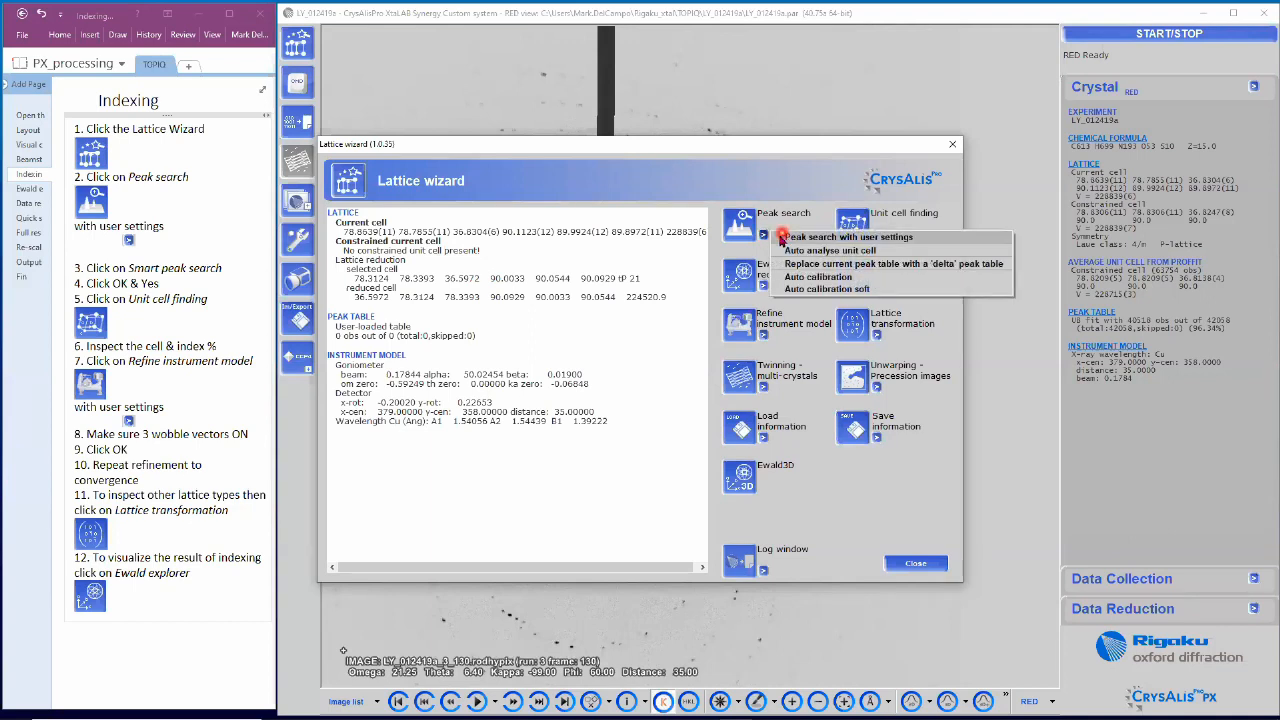
pyautogui.click(892, 240)
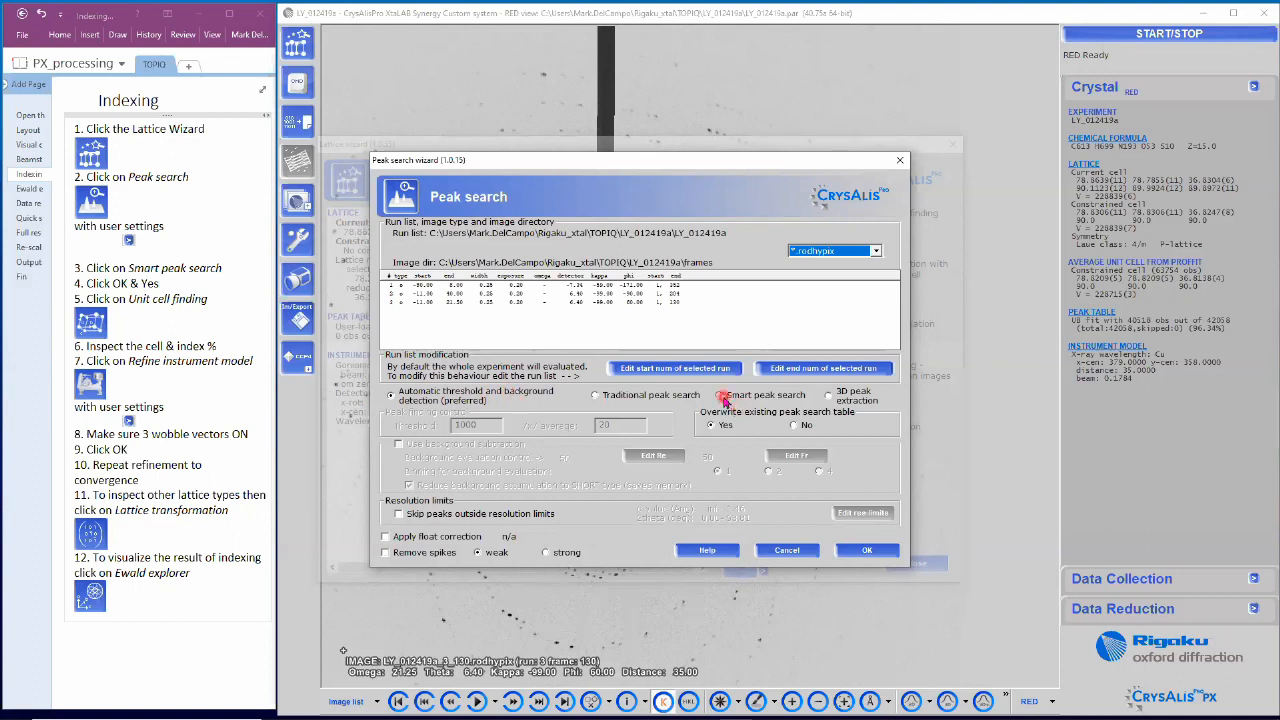
# Step: Run a Smart peak search with overwrite on, refilling the peak table with 42062 peaks
pyautogui.click(722, 396)
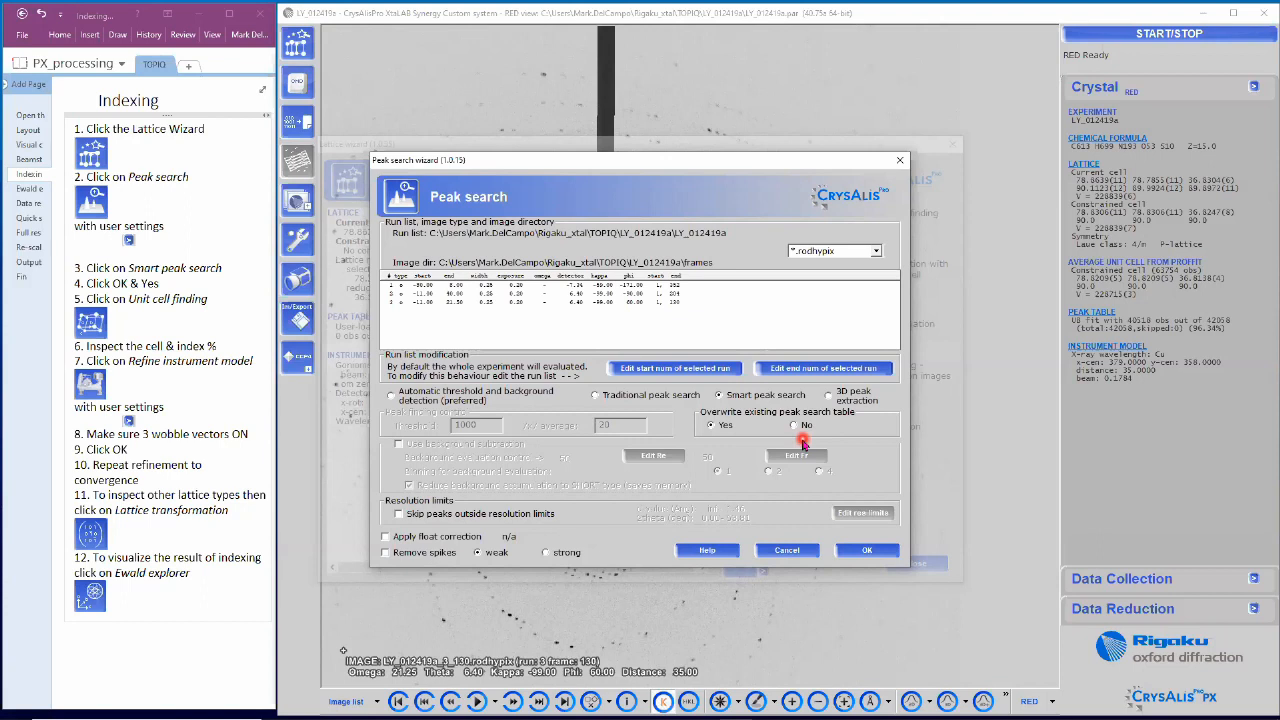
pyautogui.click(868, 550)
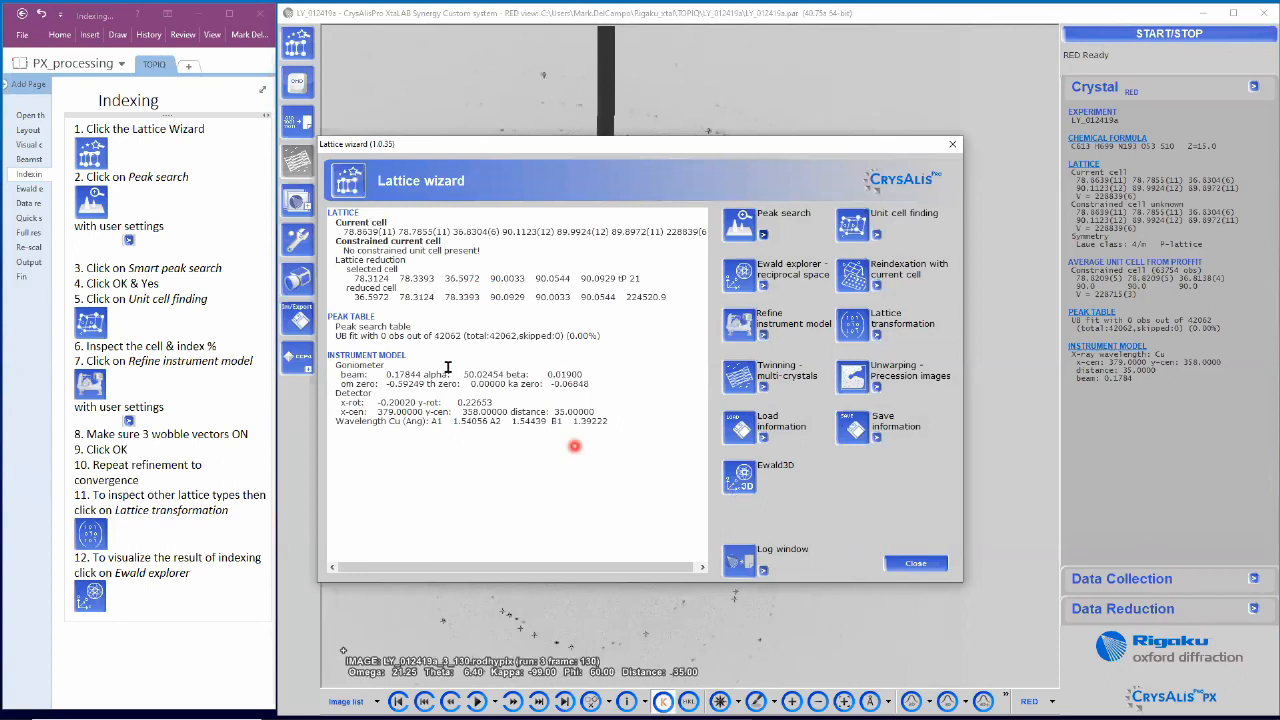
pyautogui.moveTo(434, 337); pyautogui.dragTo(460, 337)
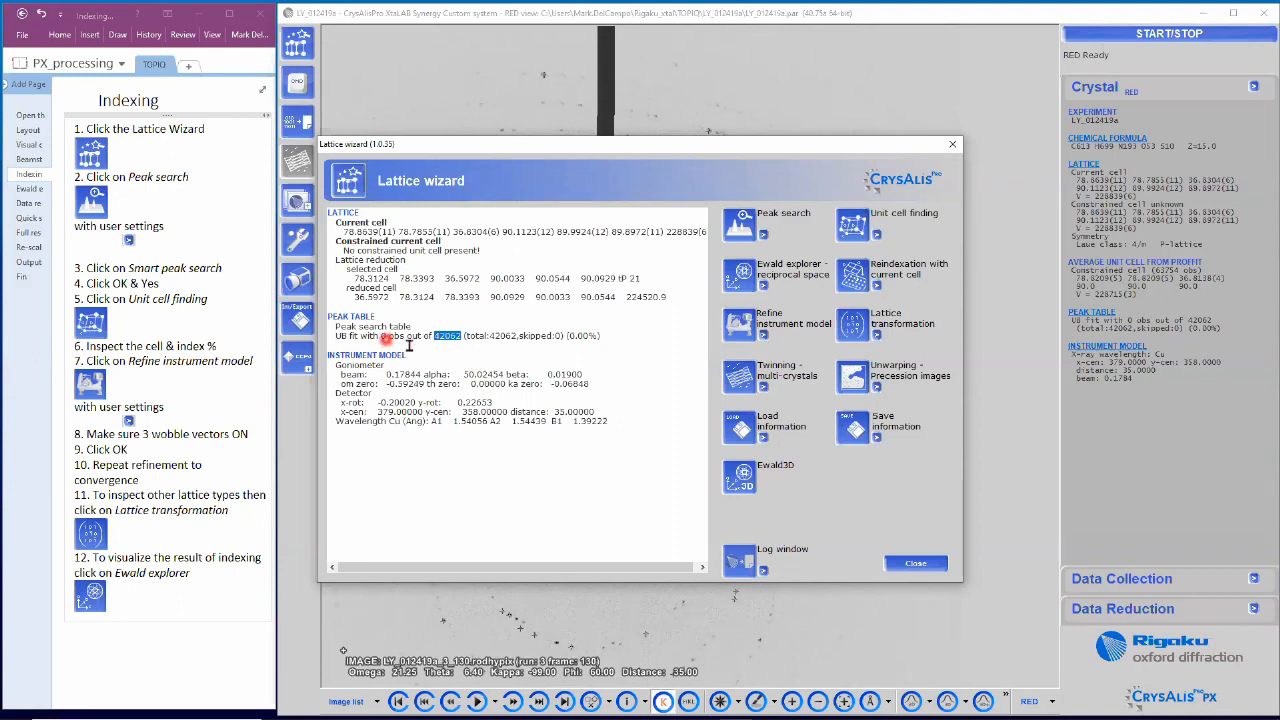
pyautogui.moveTo(600, 340); pyautogui.dragTo(566, 338)
pyautogui.click(650, 360)
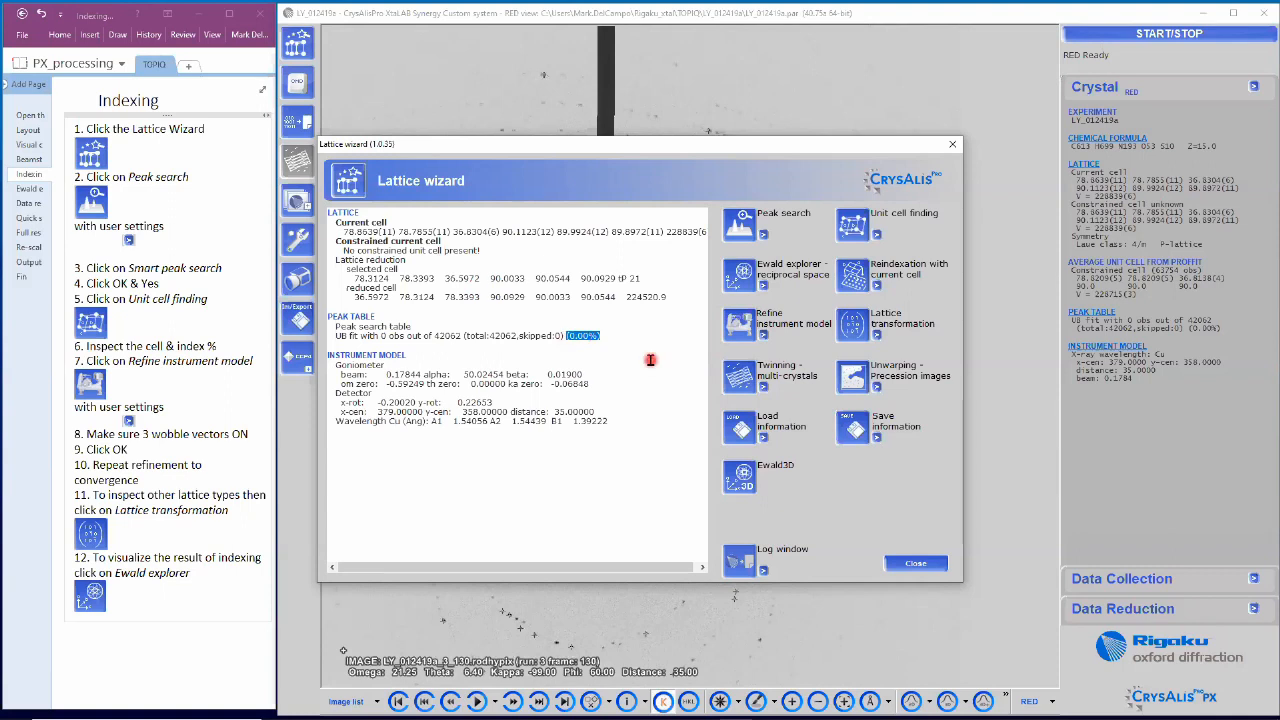
pyautogui.click(851, 231)
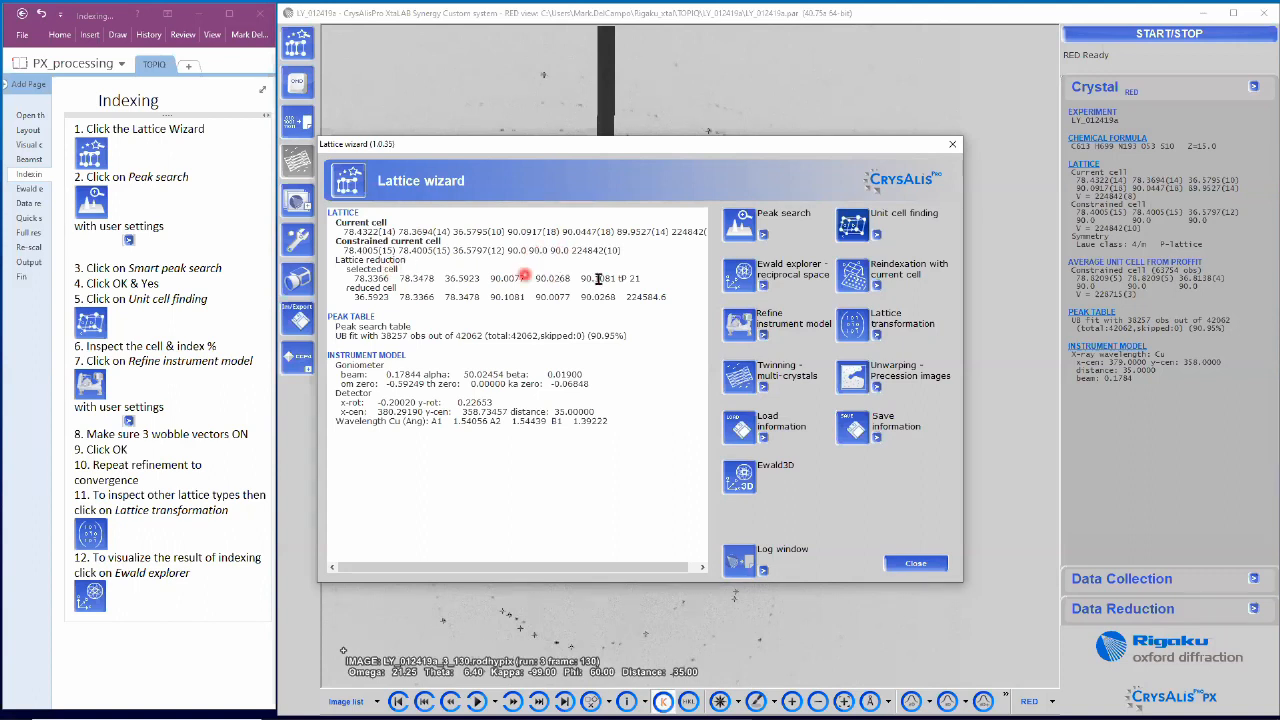
pyautogui.doubleClick(624, 281)
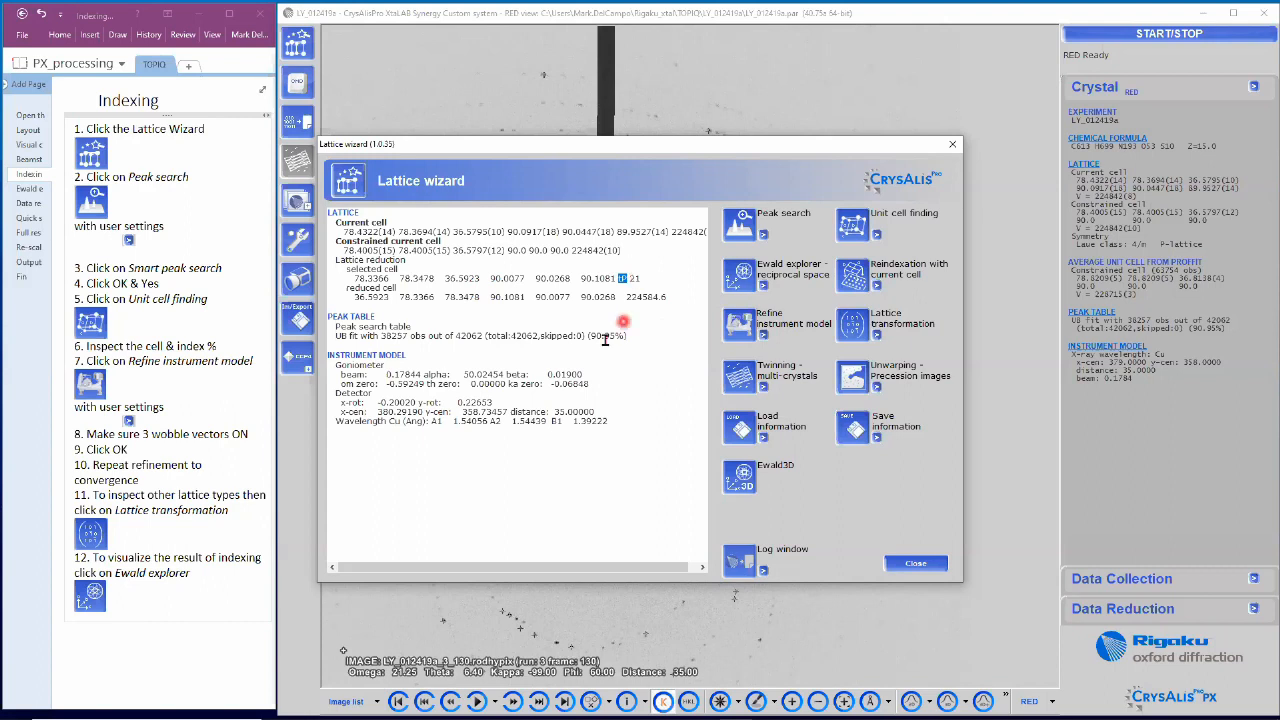
pyautogui.moveTo(589, 336); pyautogui.dragTo(626, 336)
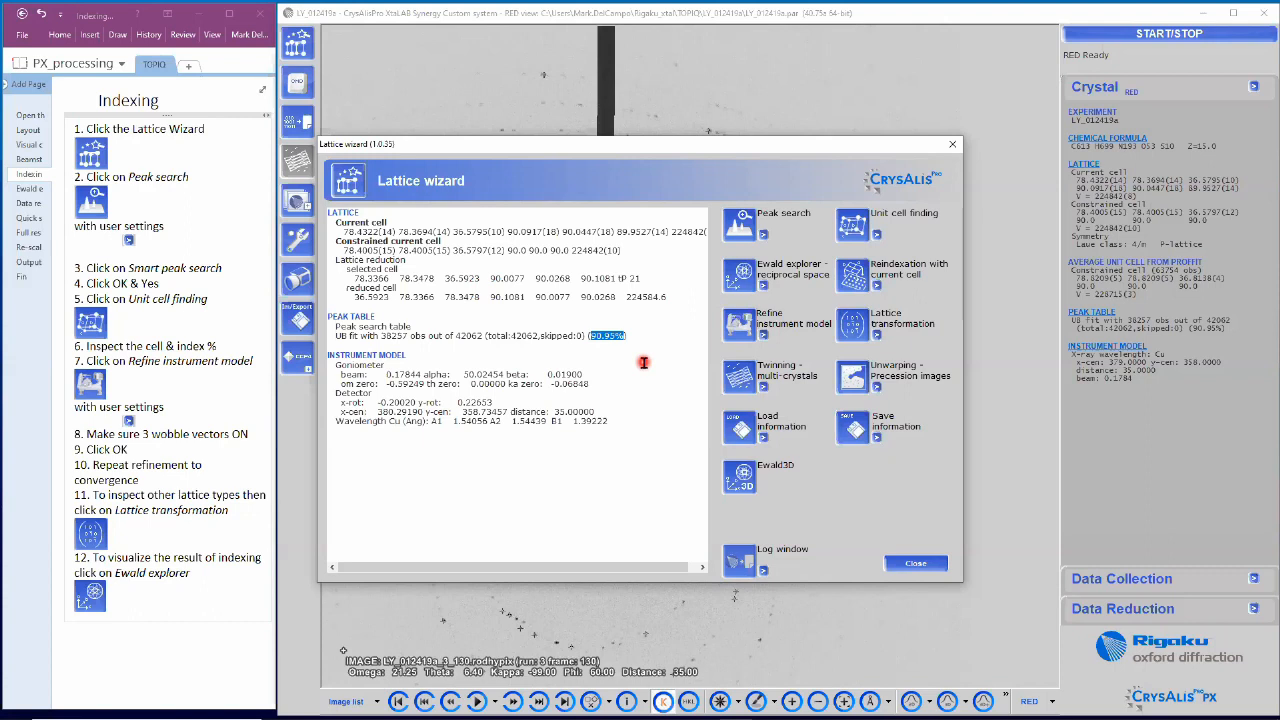
# Step: Refine the instrument model with user settings, turning off automatic selection and adding wobbles w1, w2, w3
pyautogui.click(764, 337)
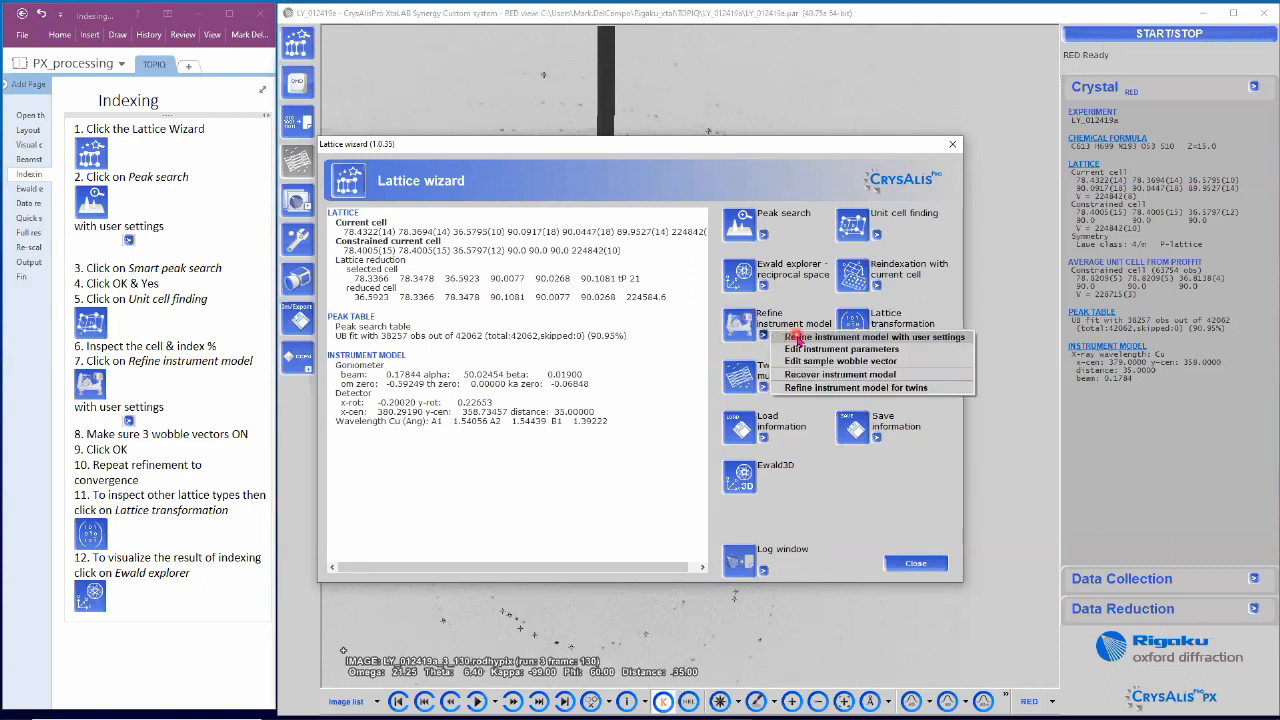
pyautogui.click(797, 337)
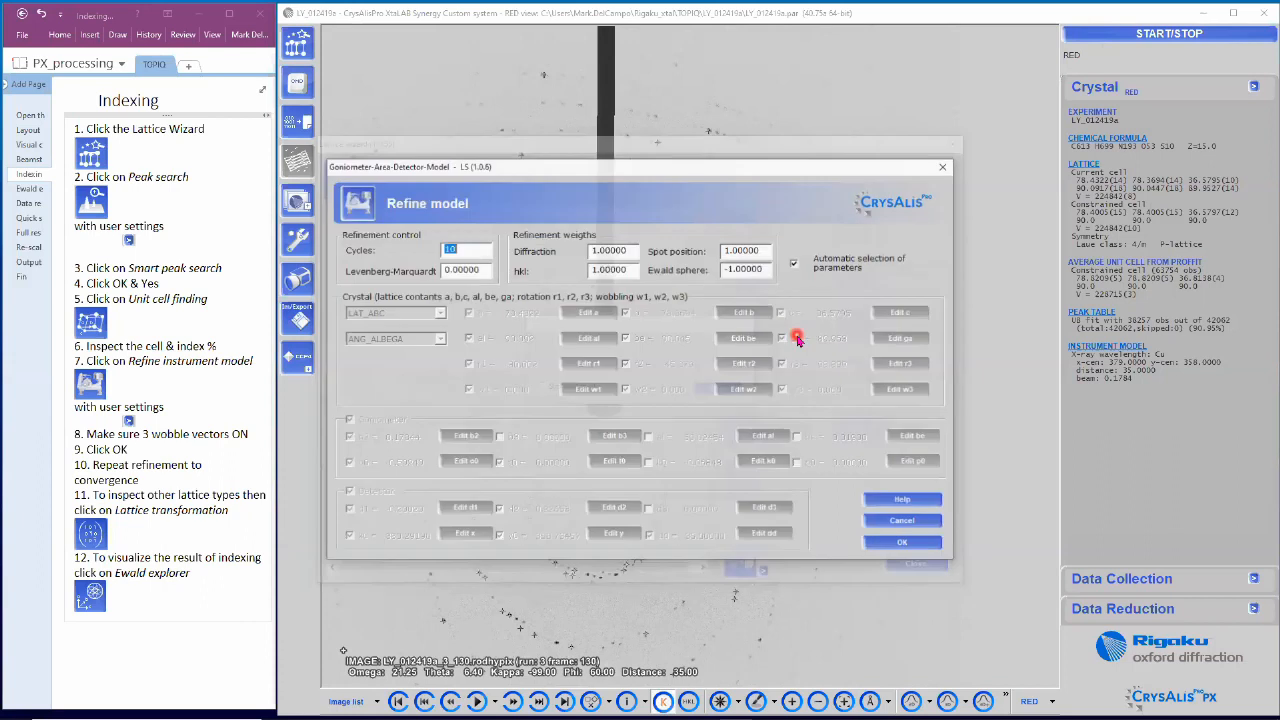
pyautogui.click(795, 265)
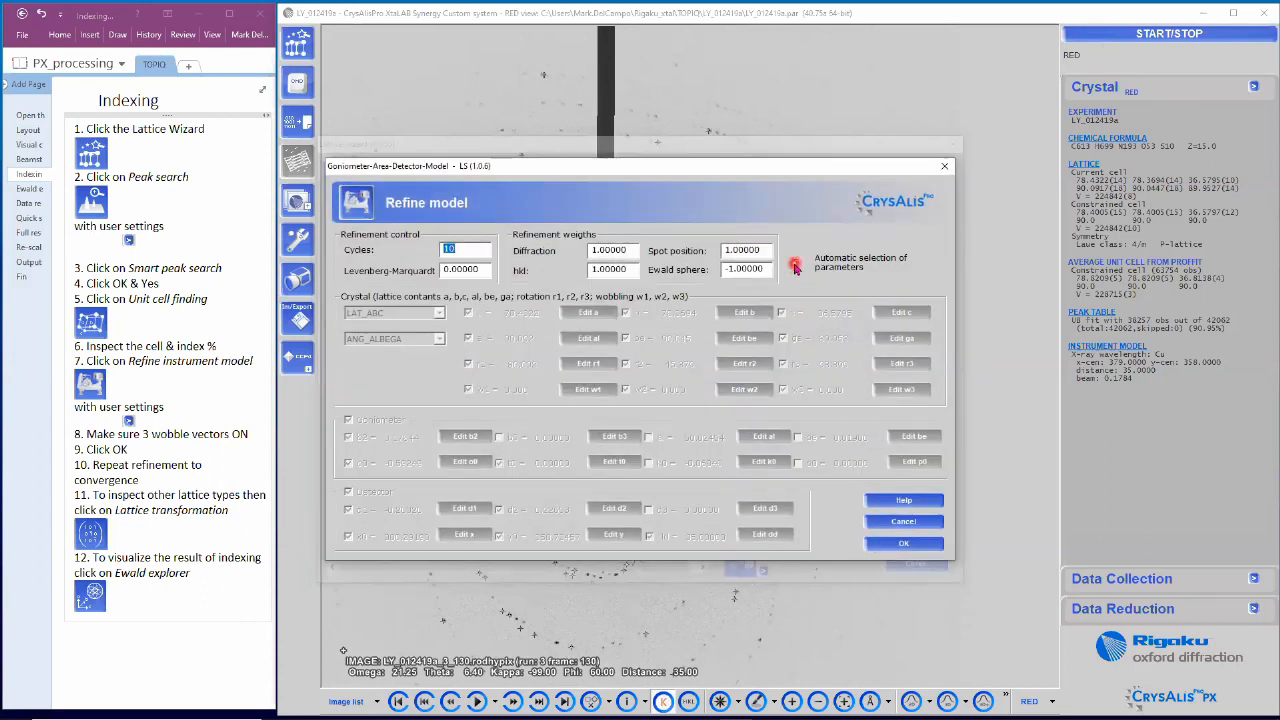
pyautogui.click(470, 391)
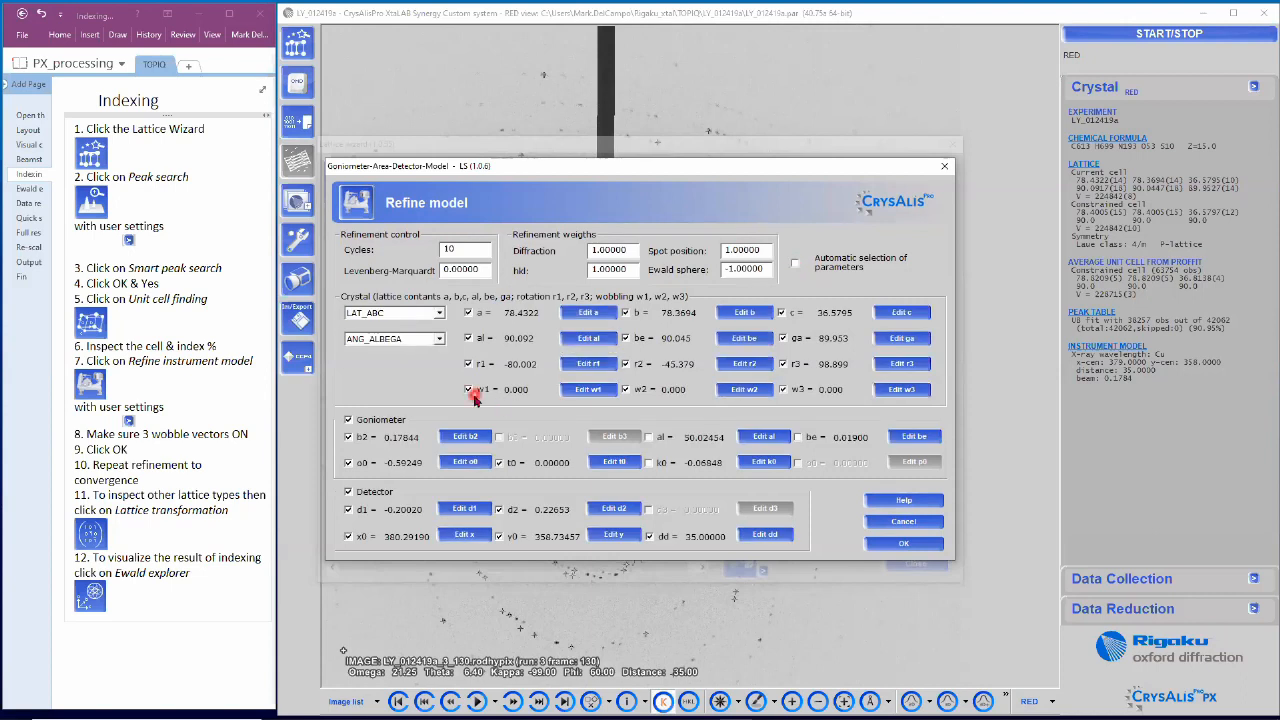
pyautogui.click(648, 397)
pyautogui.click(824, 401)
pyautogui.click(897, 545)
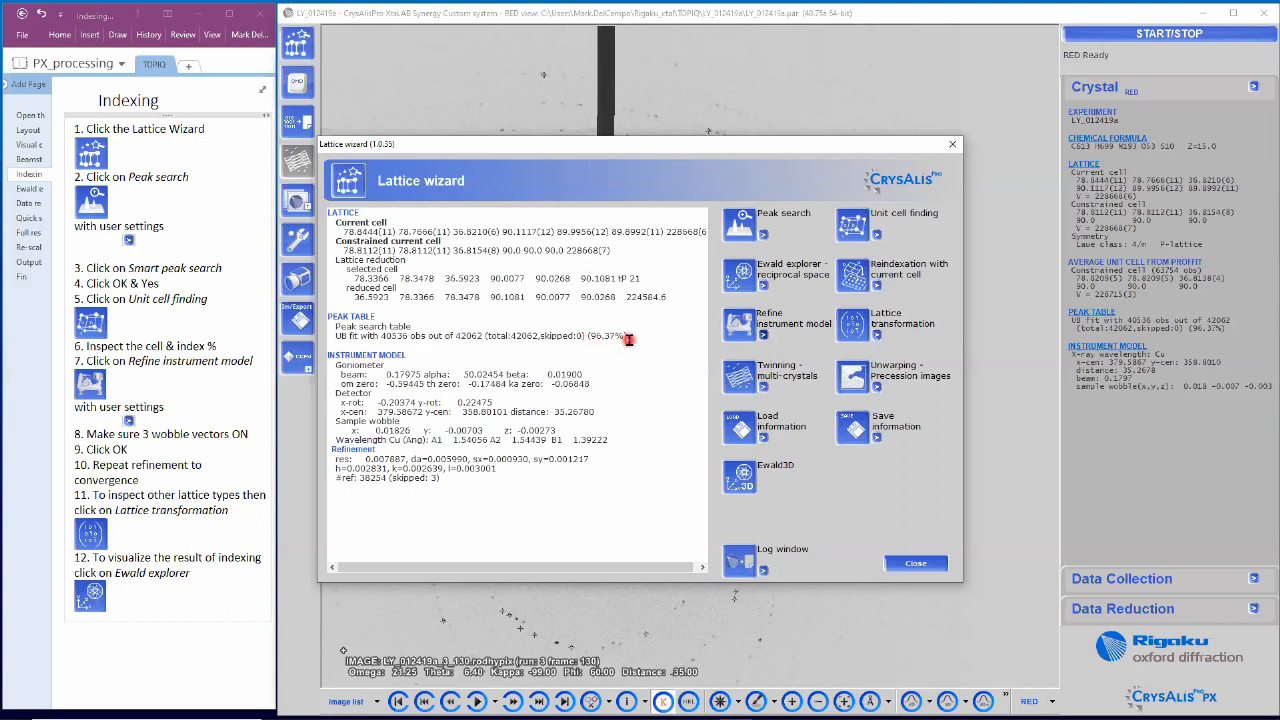
# Step: Re-run the instrument refinement at 96.37% indexed, then open Lattice reduction's Niggli cell list
pyautogui.click(743, 333)
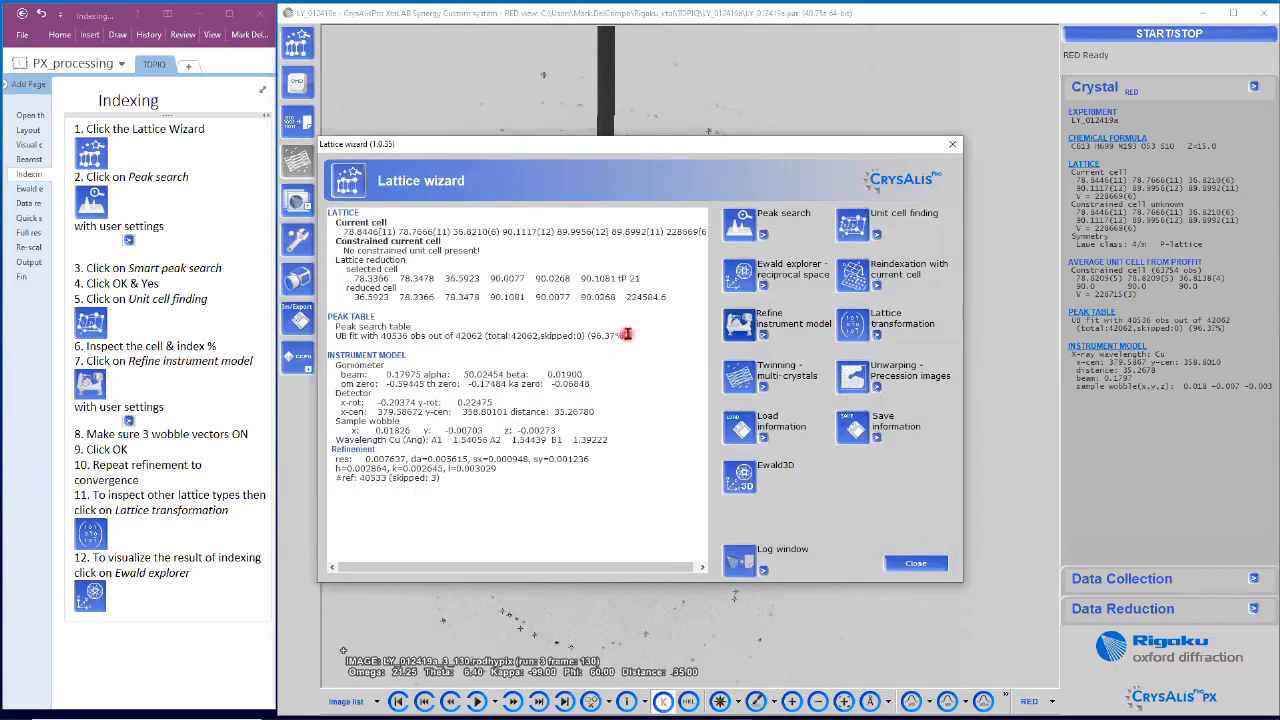
pyautogui.moveTo(628, 333); pyautogui.dragTo(591, 335)
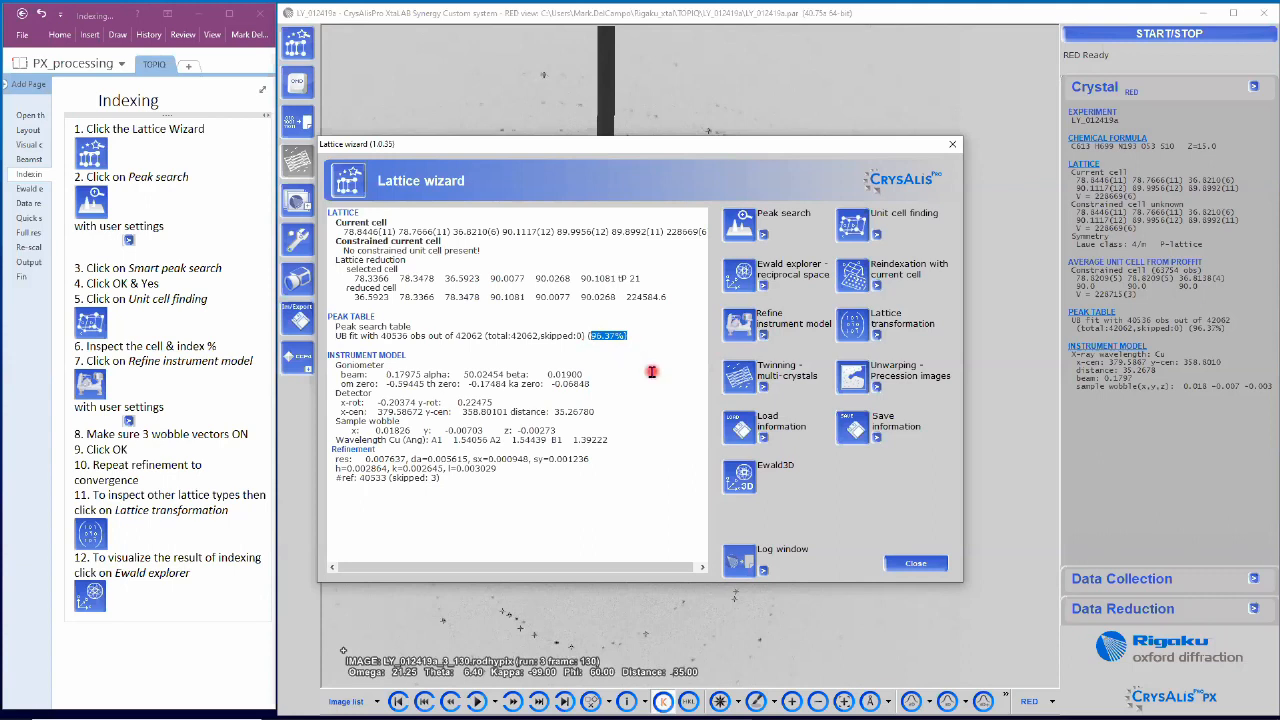
pyautogui.click(670, 337)
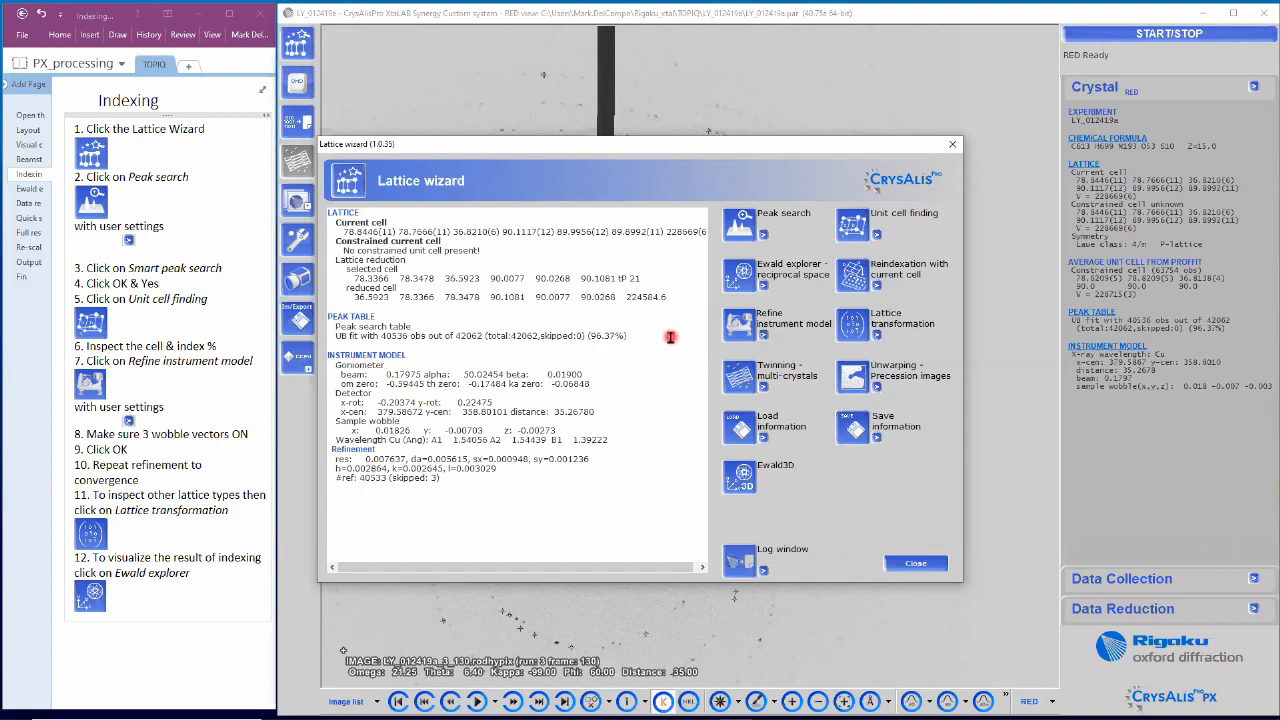
pyautogui.click(853, 327)
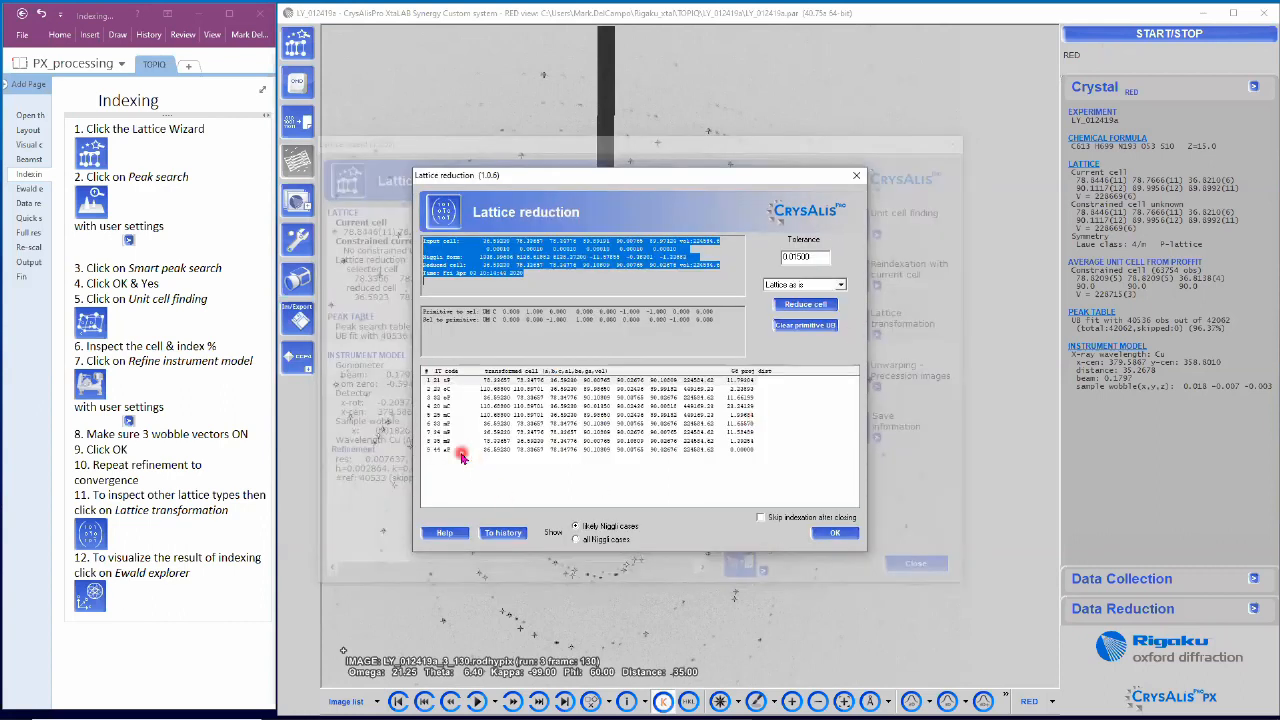
# Step: Compare the Niggli cell candidates and apply row 1, a tP cell indexing 38739 peaks (92.10%)
pyautogui.click(461, 452)
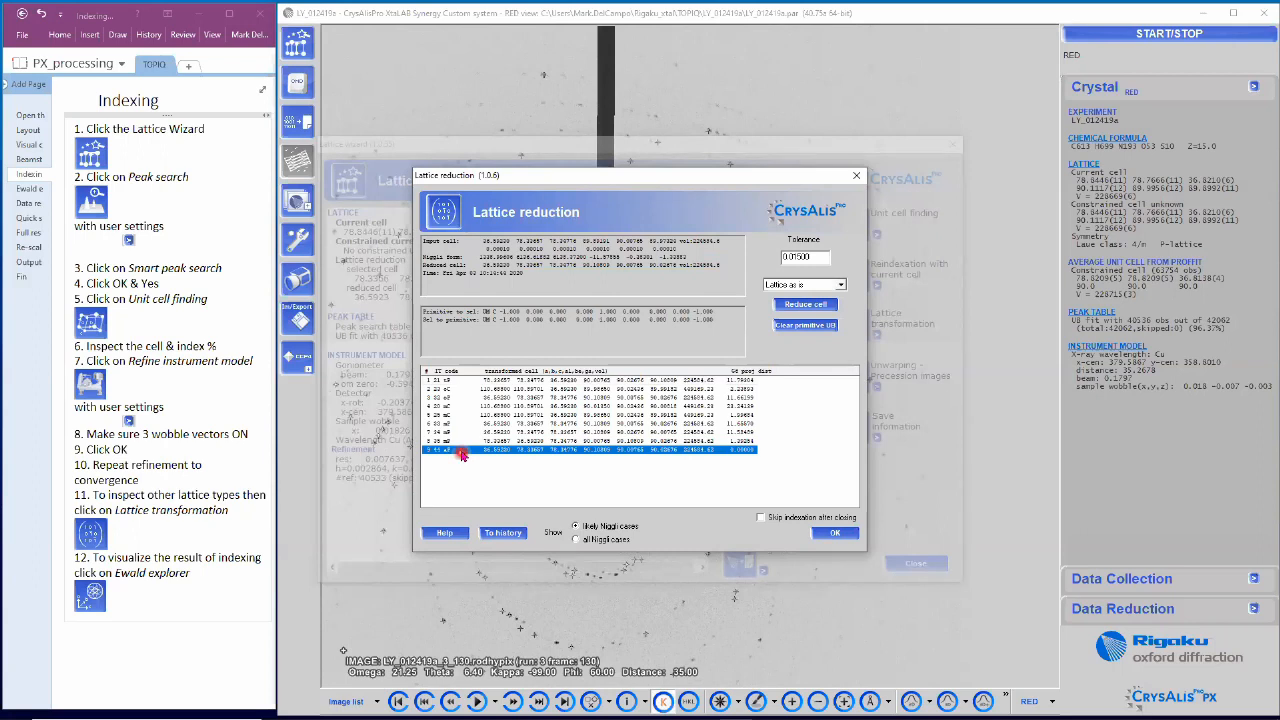
pyautogui.click(453, 384)
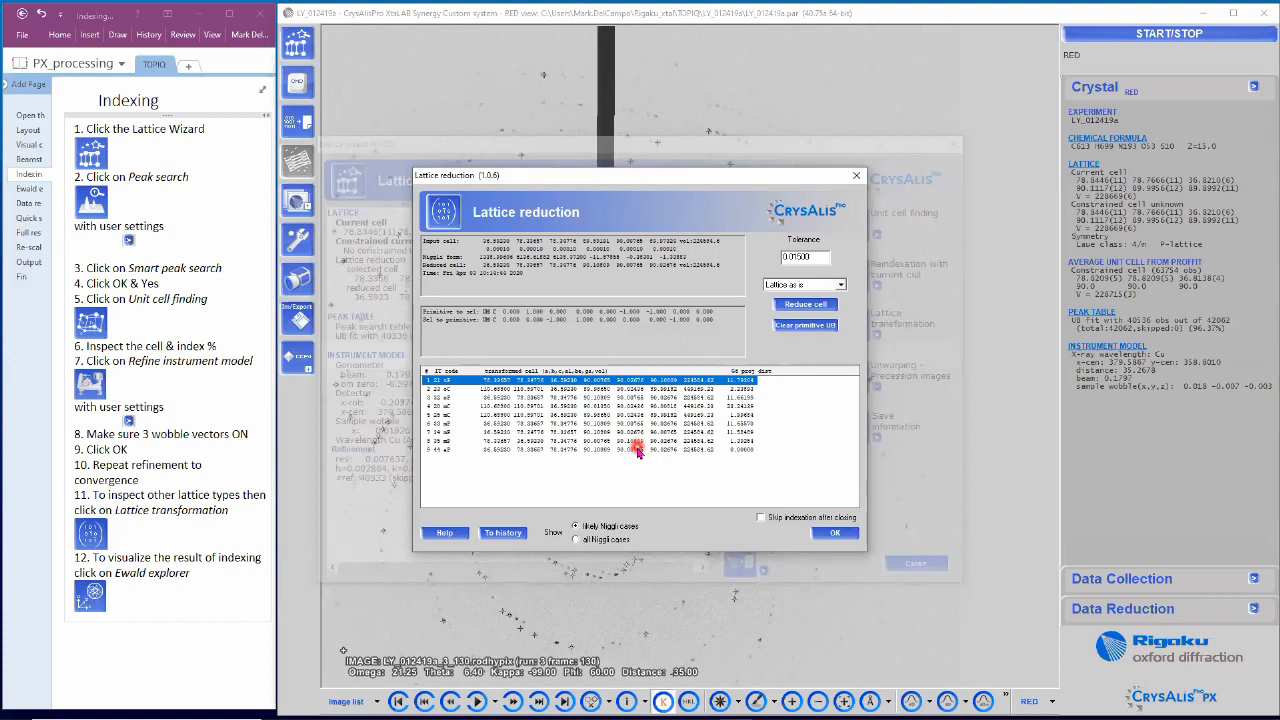
pyautogui.click(487, 398)
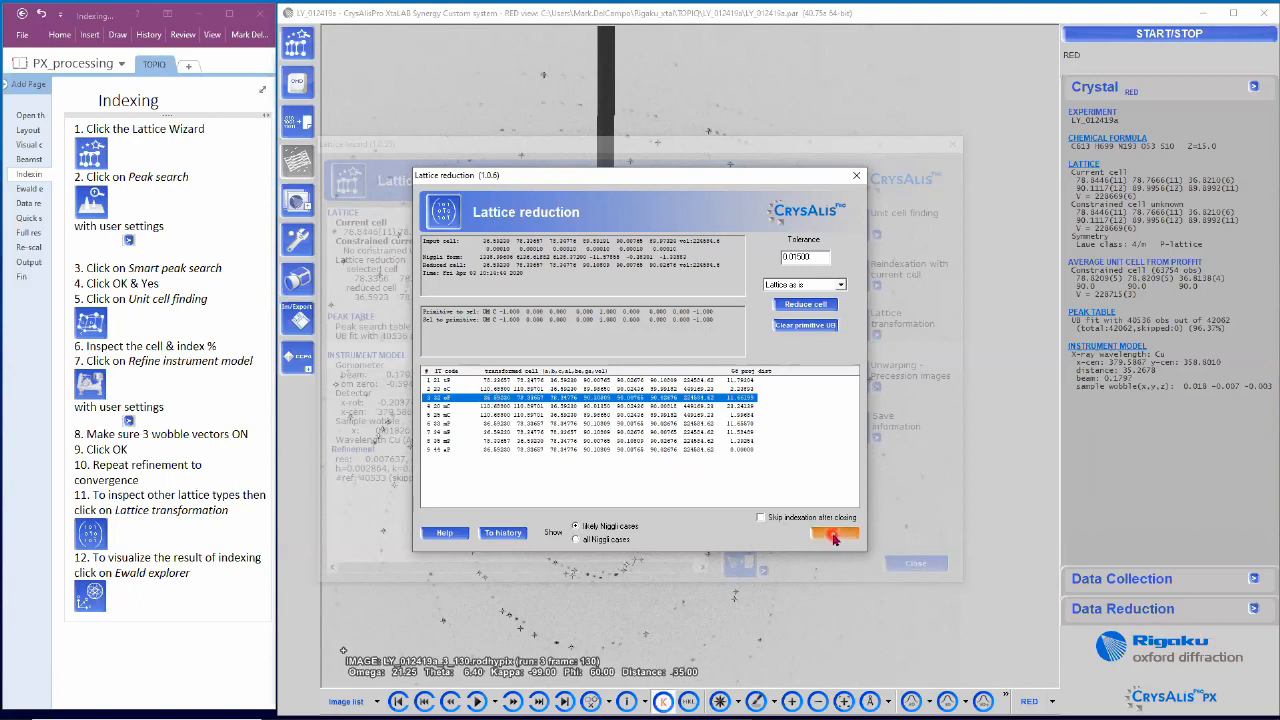
pyautogui.click(692, 381)
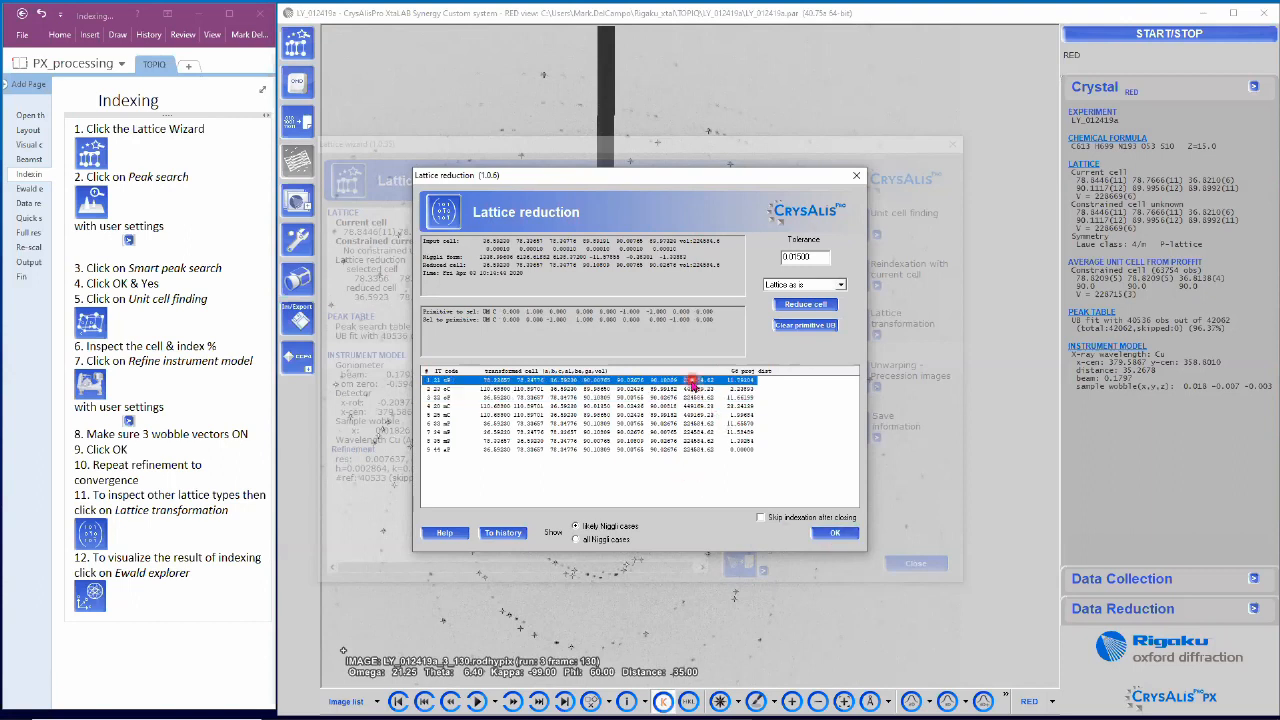
pyautogui.click(835, 538)
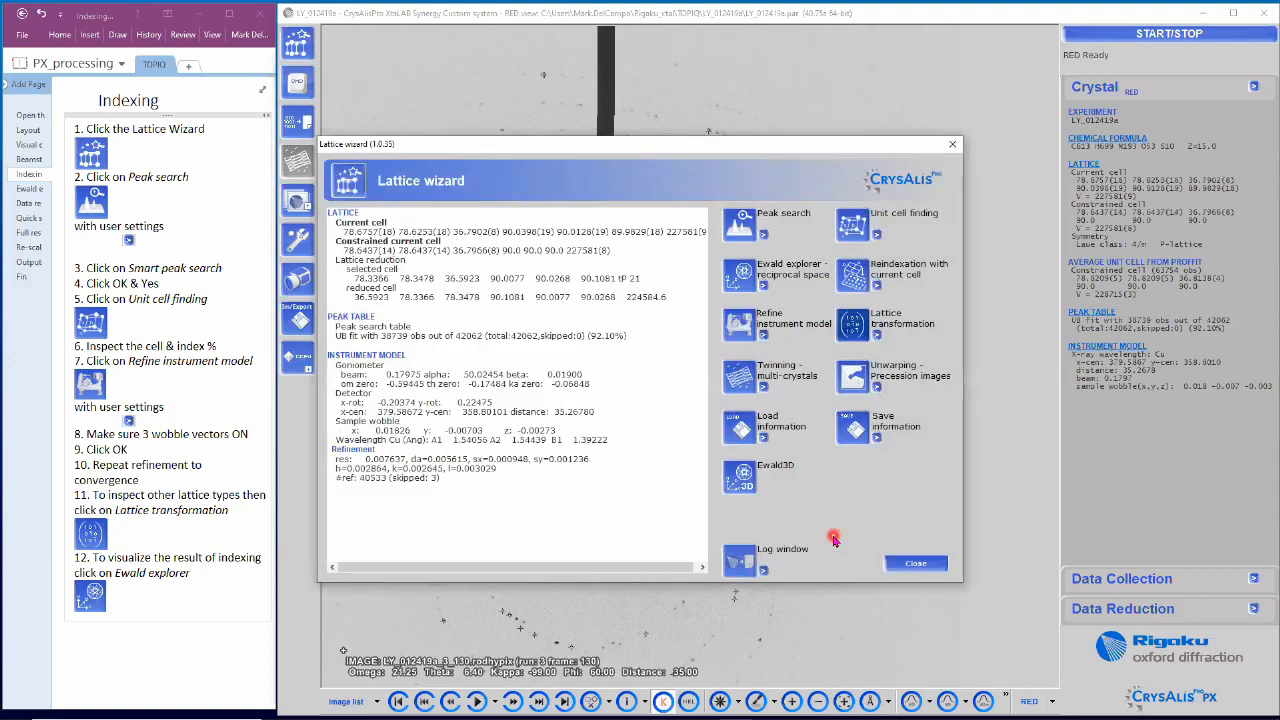
# Step: Refine the instrument model twice for the tP cell until it indexes 40540 of 42062 peaks (96.38%)
pyautogui.click(596, 338)
pyautogui.click(745, 338)
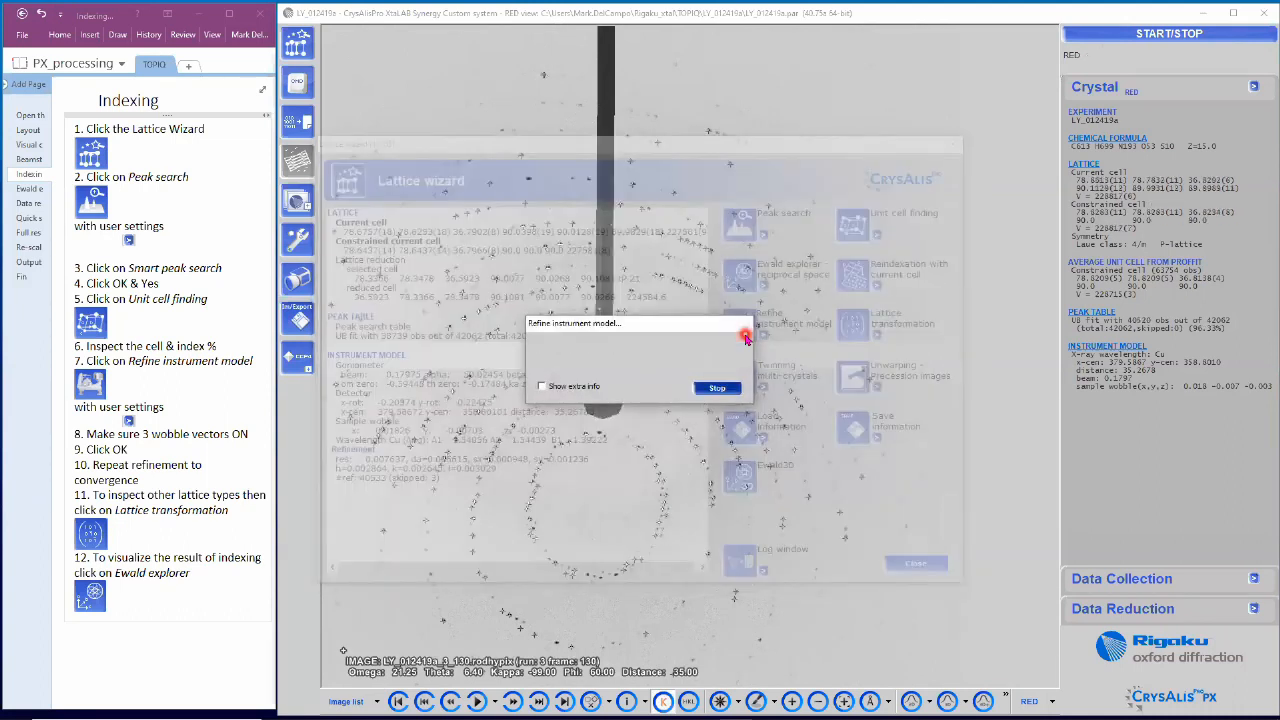
pyautogui.click(745, 338)
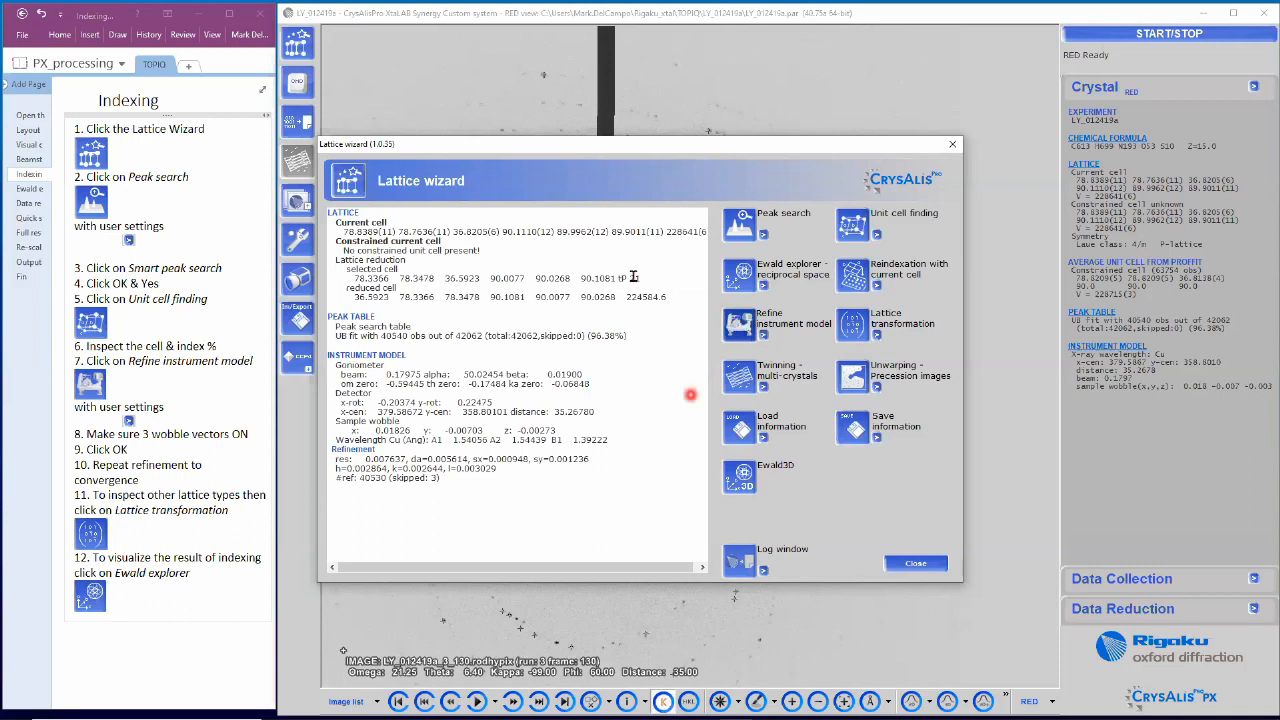
pyautogui.doubleClick(615, 337)
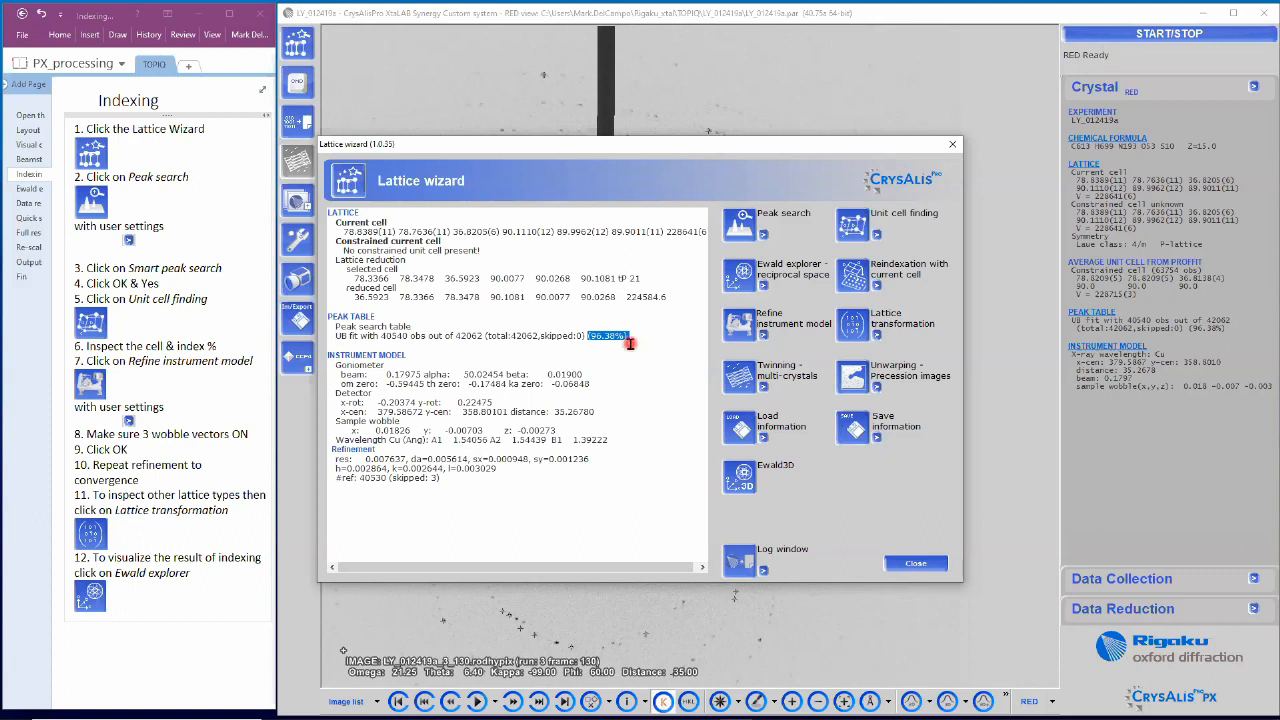
pyautogui.click(152, 600)
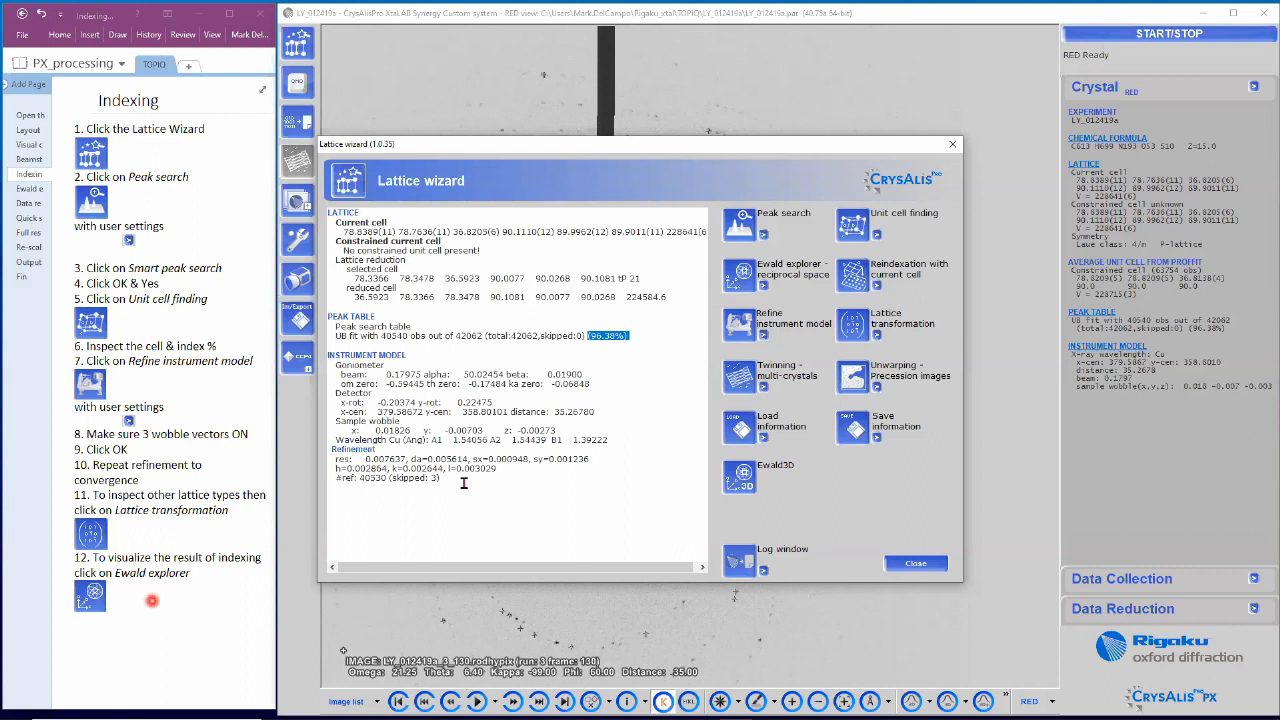
pyautogui.click(752, 286)
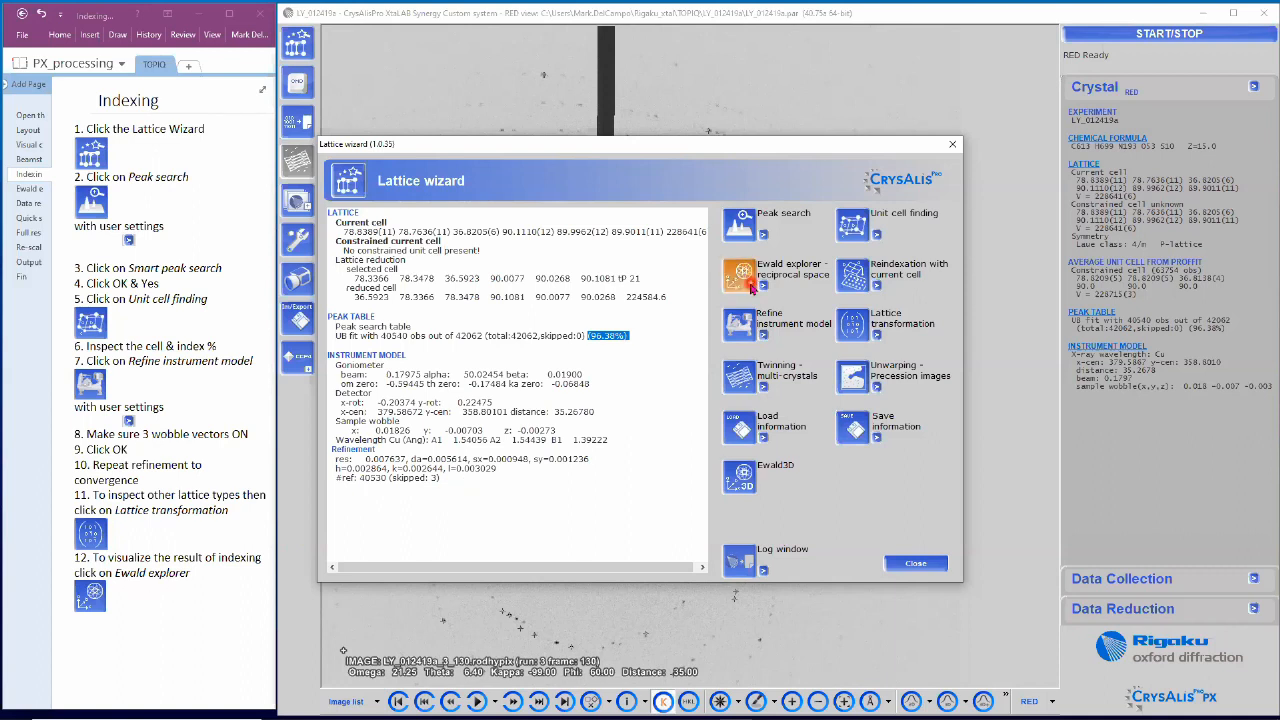
# Step: Inspect the 42062 peaks in Ewald Explorer by rotating, zooming and viewing along a*, b* and c*
pyautogui.click(752, 286)
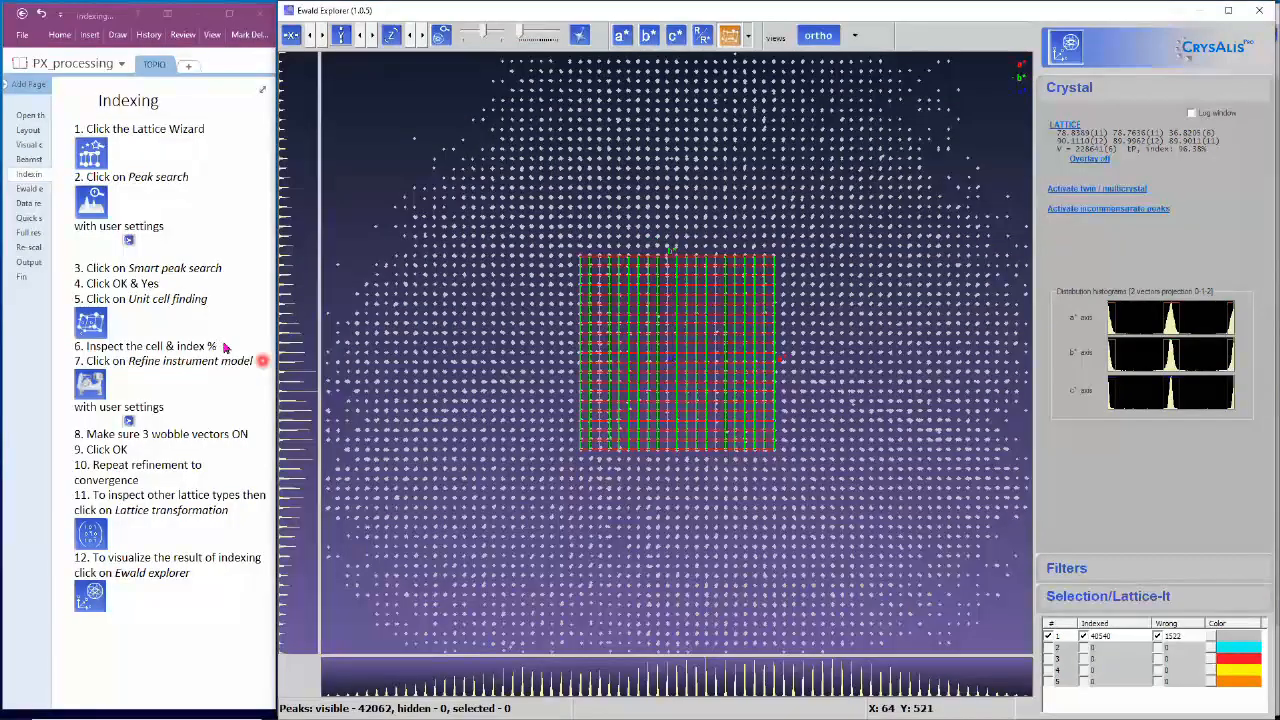
pyautogui.click(31, 190)
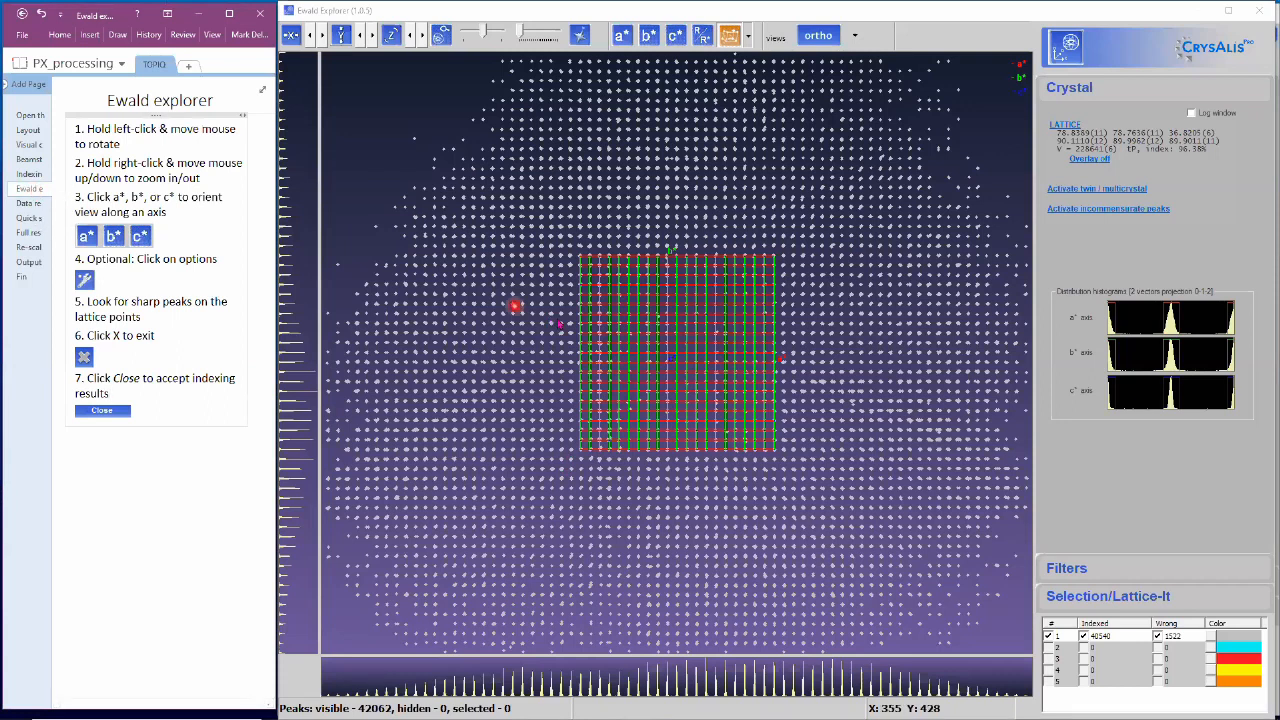
pyautogui.moveTo(577, 350); pyautogui.dragTo(537, 296)
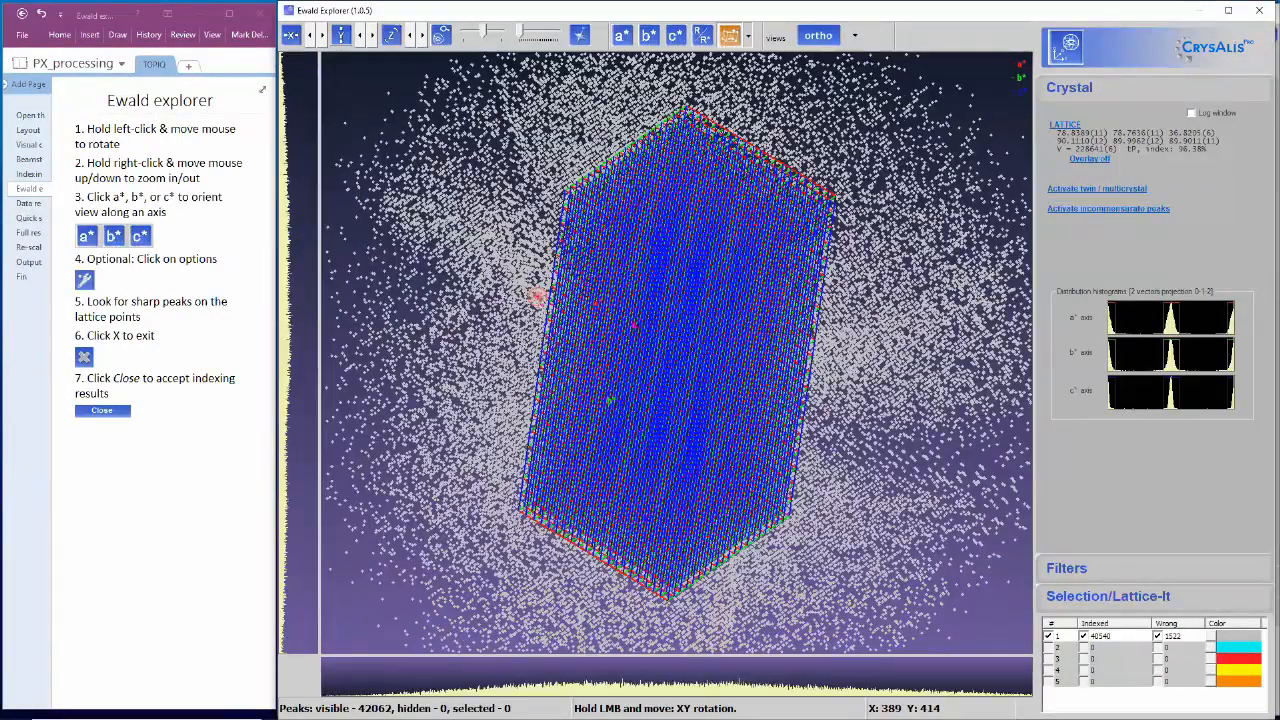
pyautogui.moveTo(633, 318)
pyautogui.mouseDown()
pyautogui.moveTo(624, 238)
pyautogui.moveTo(628, 316)
pyautogui.mouseUp()
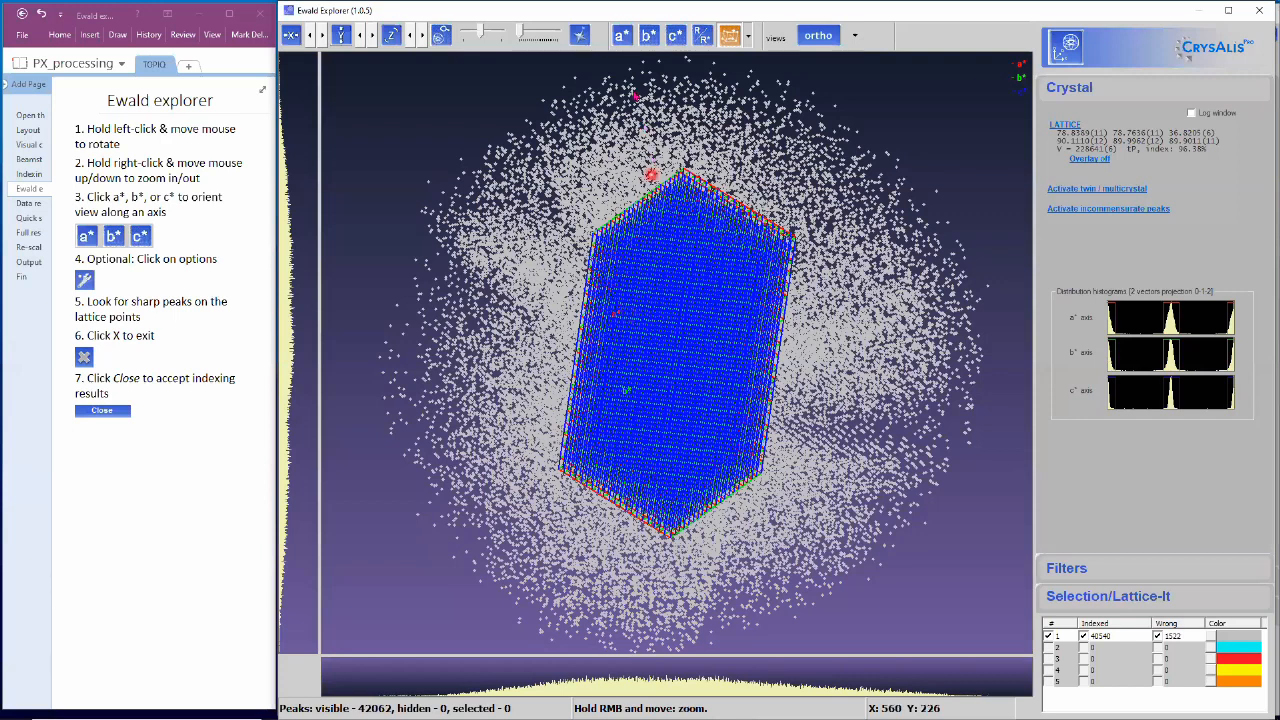
pyautogui.click(622, 37)
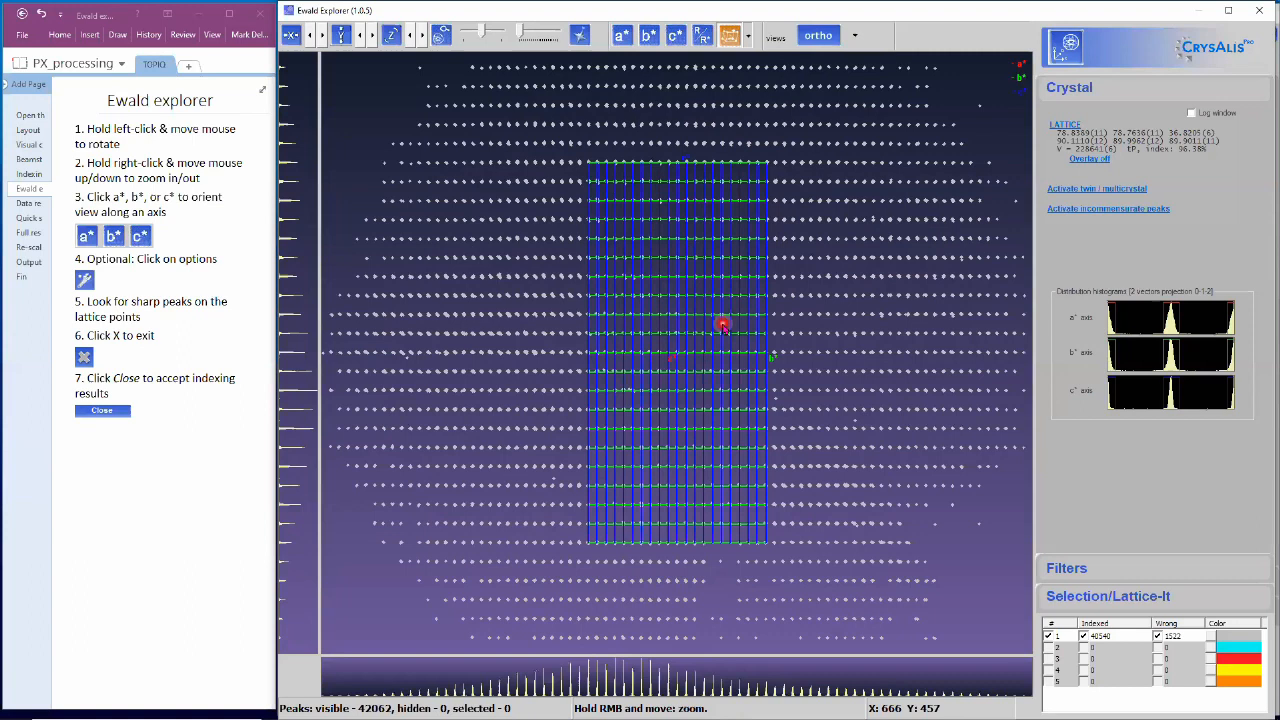
pyautogui.click(649, 36)
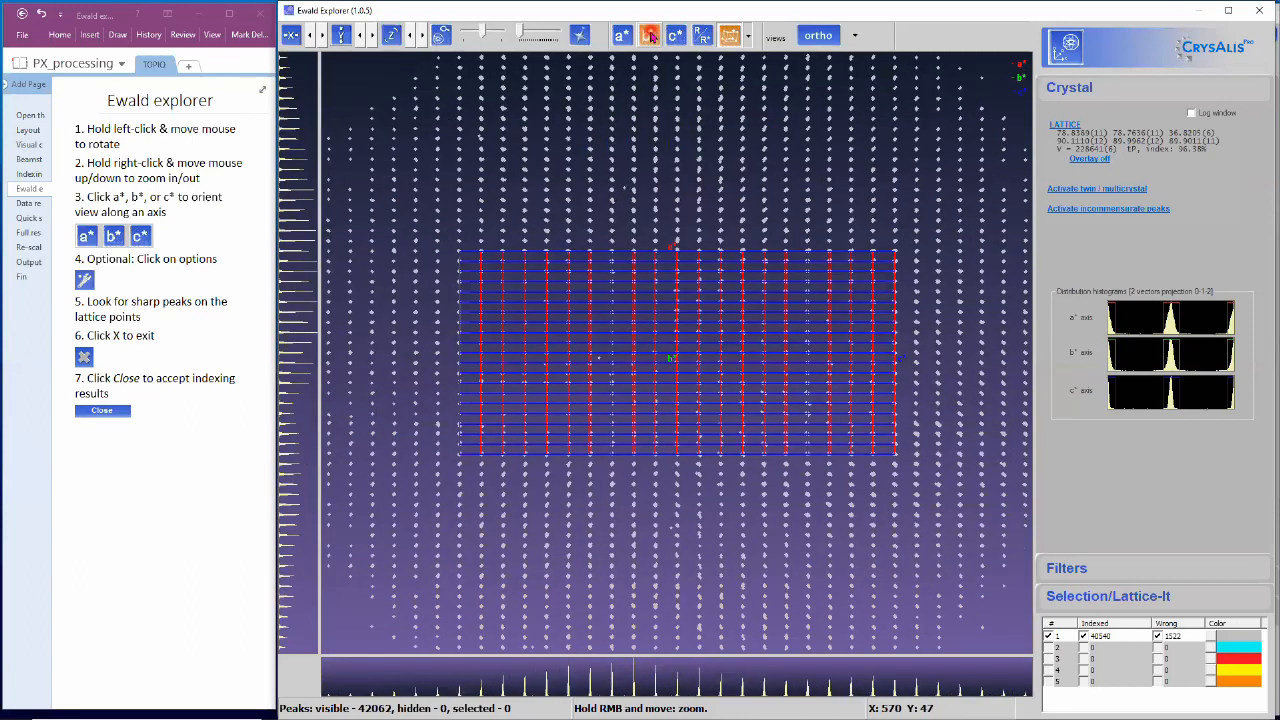
pyautogui.click(676, 36)
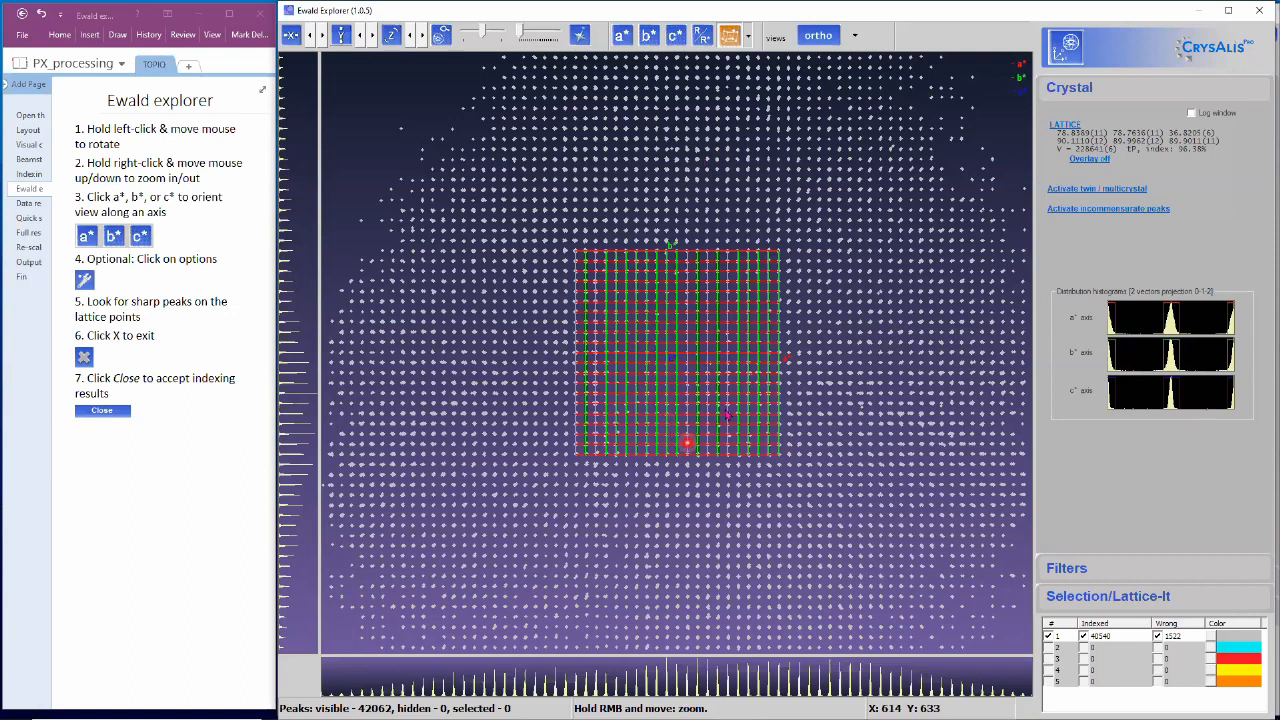
# Step: Close Ewald Explorer and the Lattice wizard, and switch the notes to the Data reduction page
pyautogui.click(1260, 18)
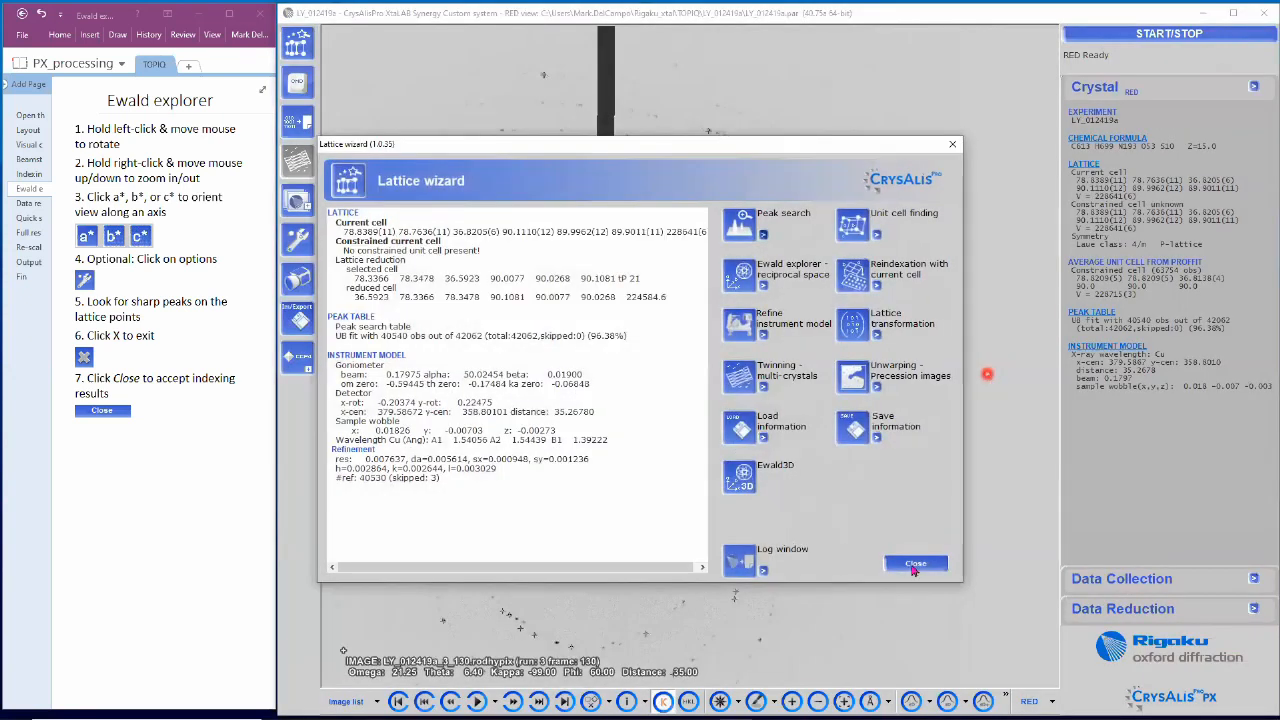
pyautogui.click(915, 565)
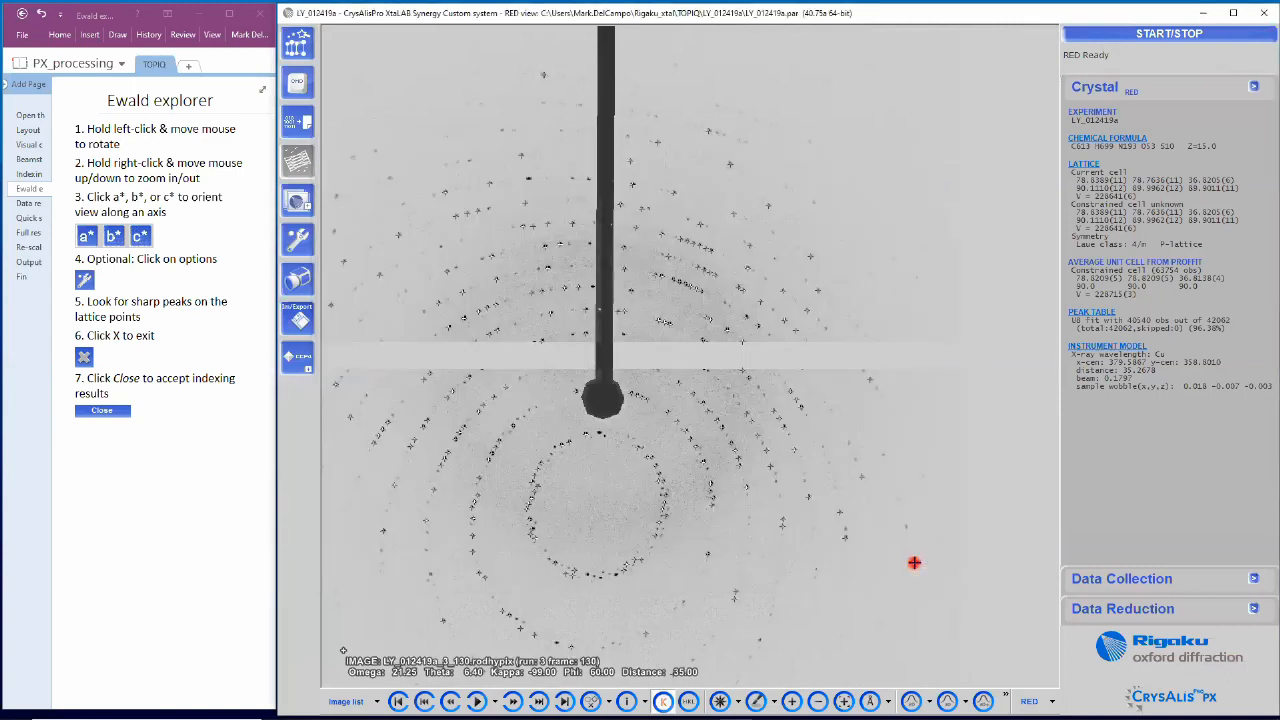
pyautogui.click(33, 204)
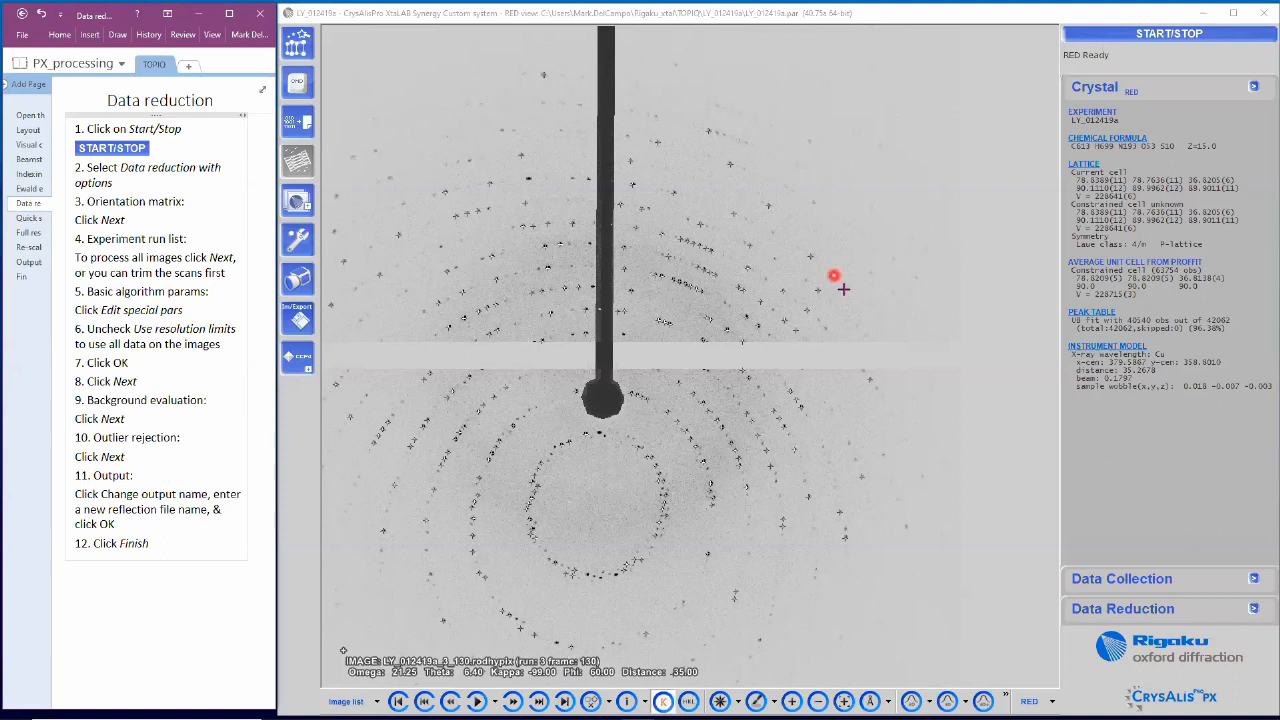
# Step: Start Data reduction with options, accept the orientation matrix, and select the third run
pyautogui.click(1117, 38)
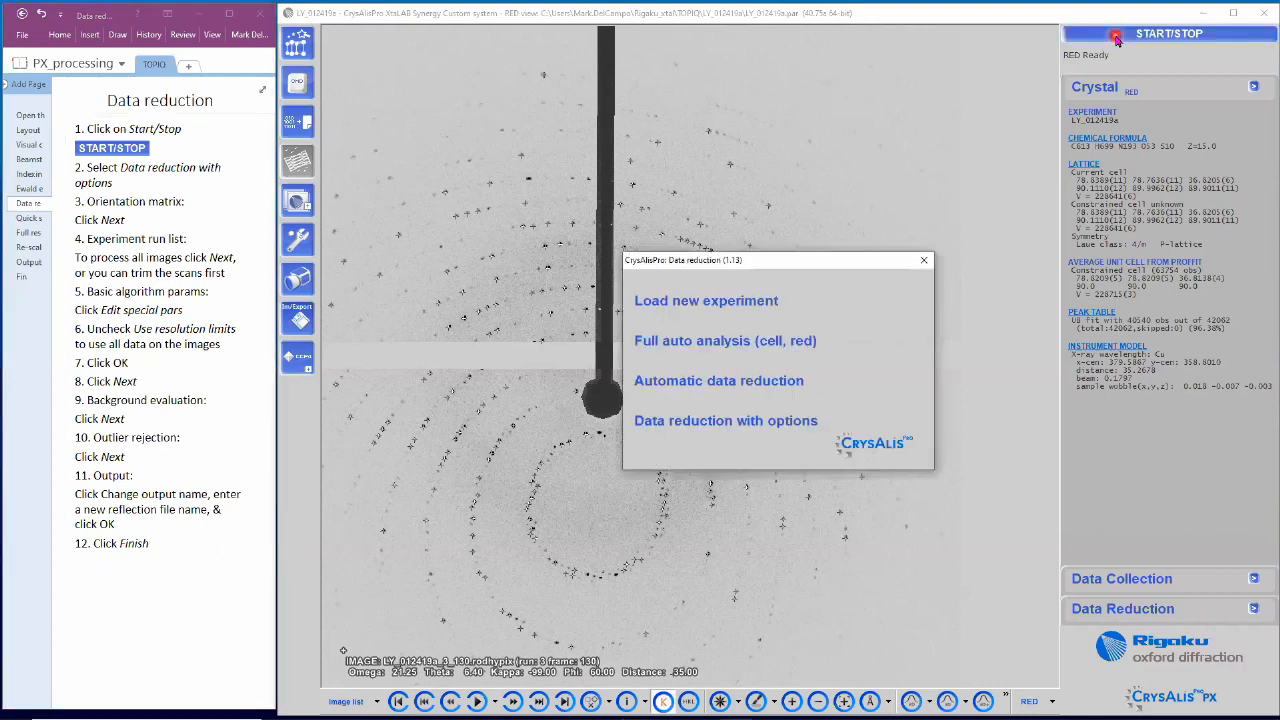
pyautogui.click(800, 428)
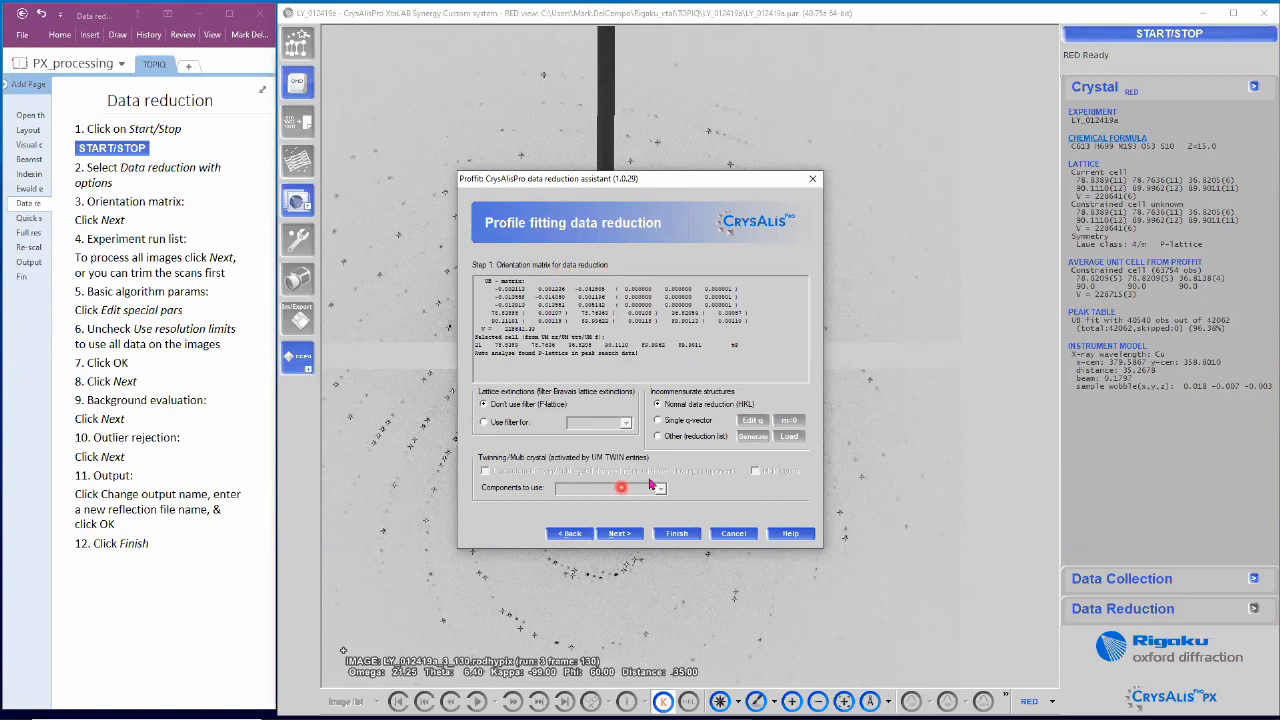
pyautogui.click(639, 537)
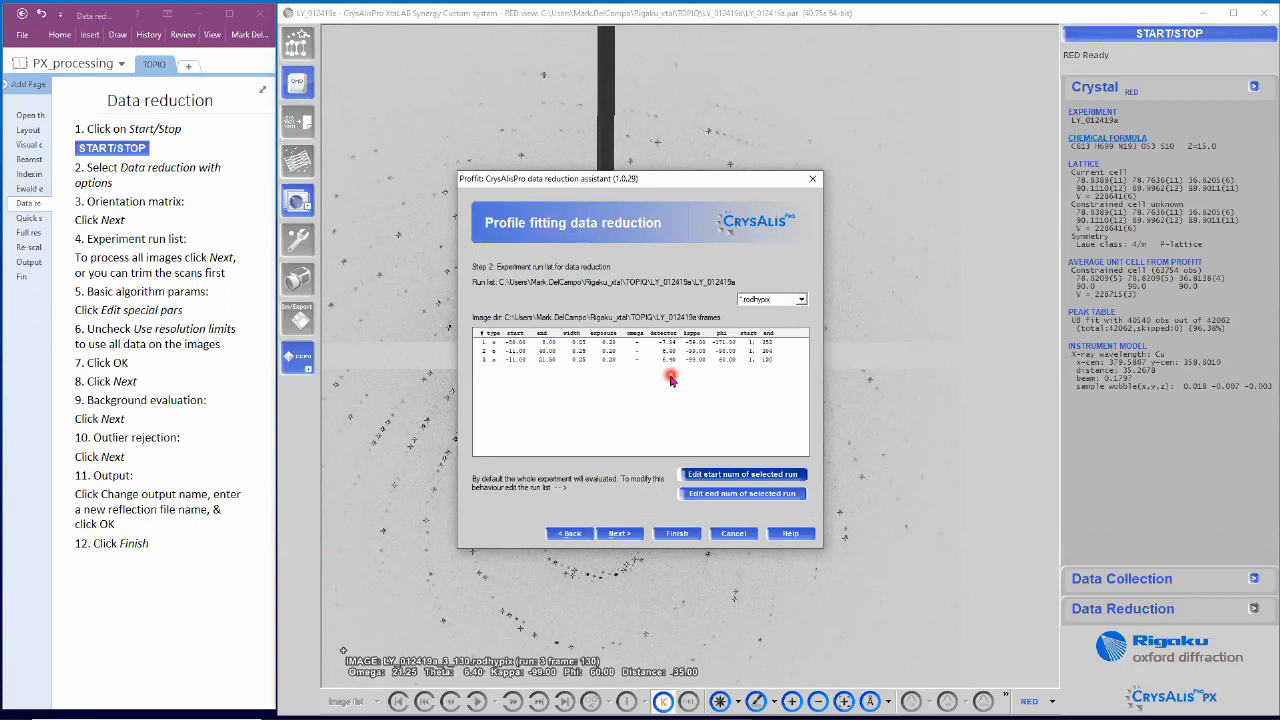
pyautogui.click(719, 362)
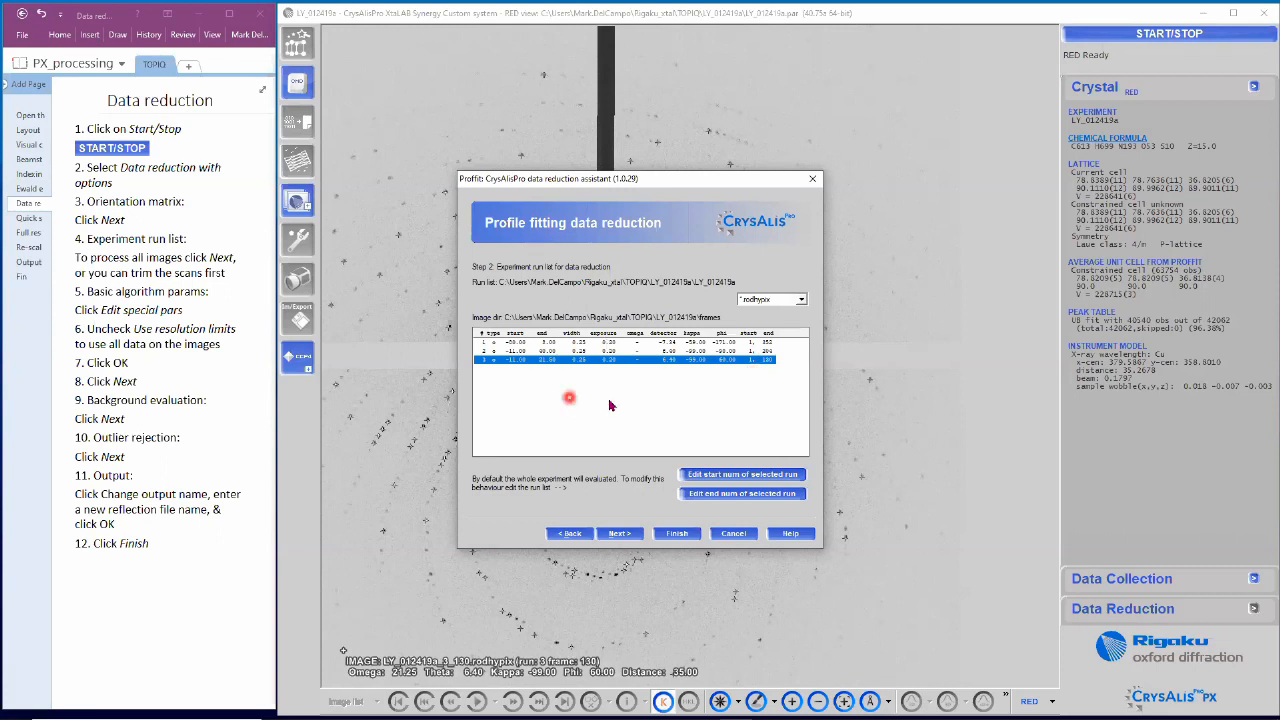
pyautogui.click(633, 538)
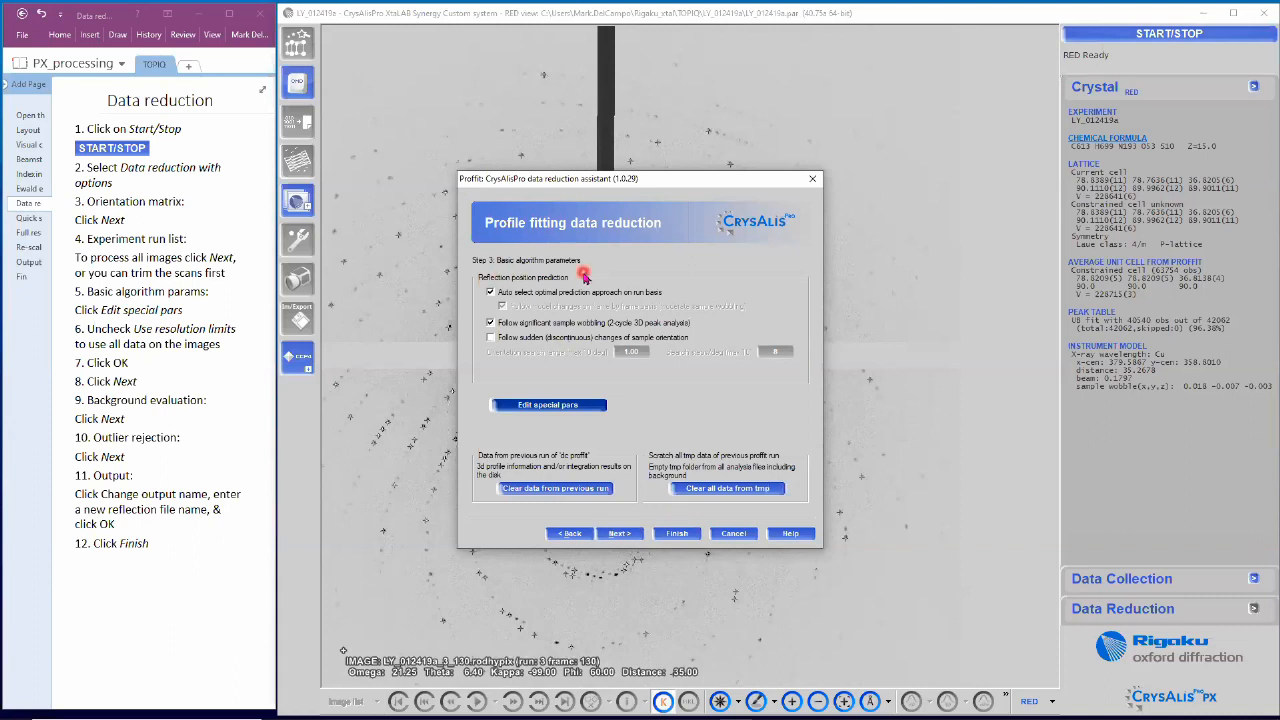
pyautogui.click(586, 405)
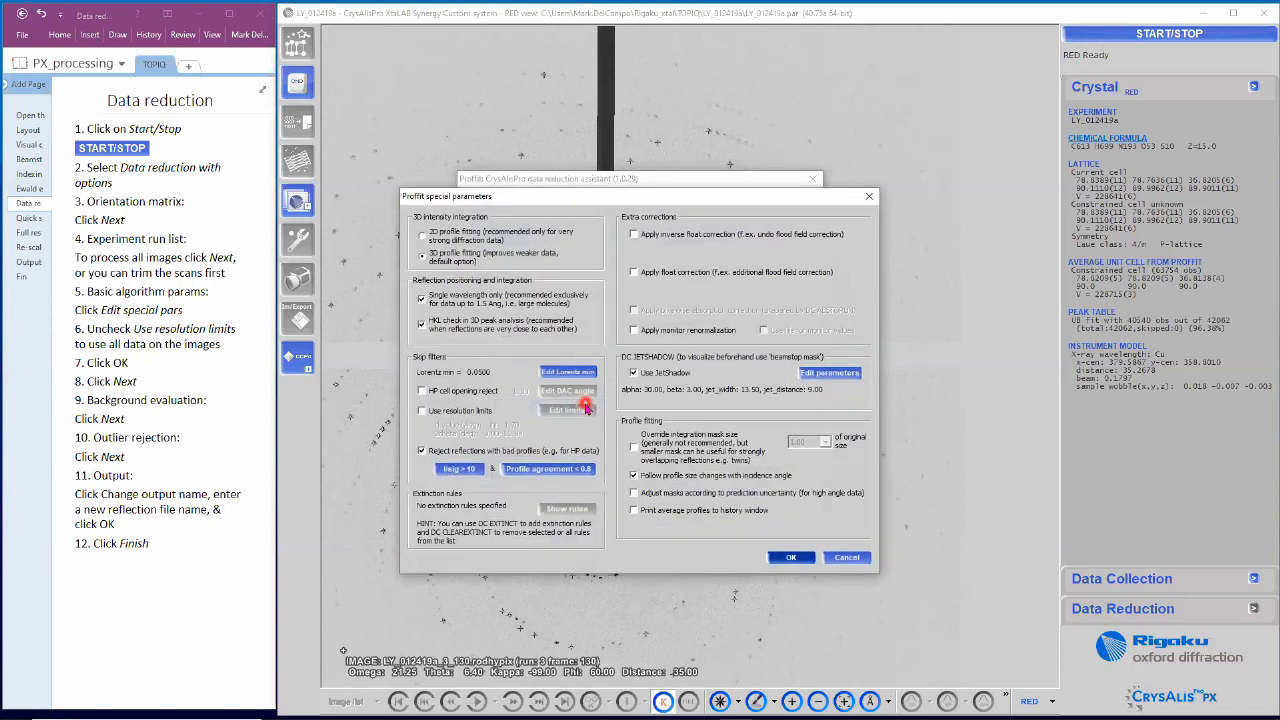
pyautogui.click(422, 410)
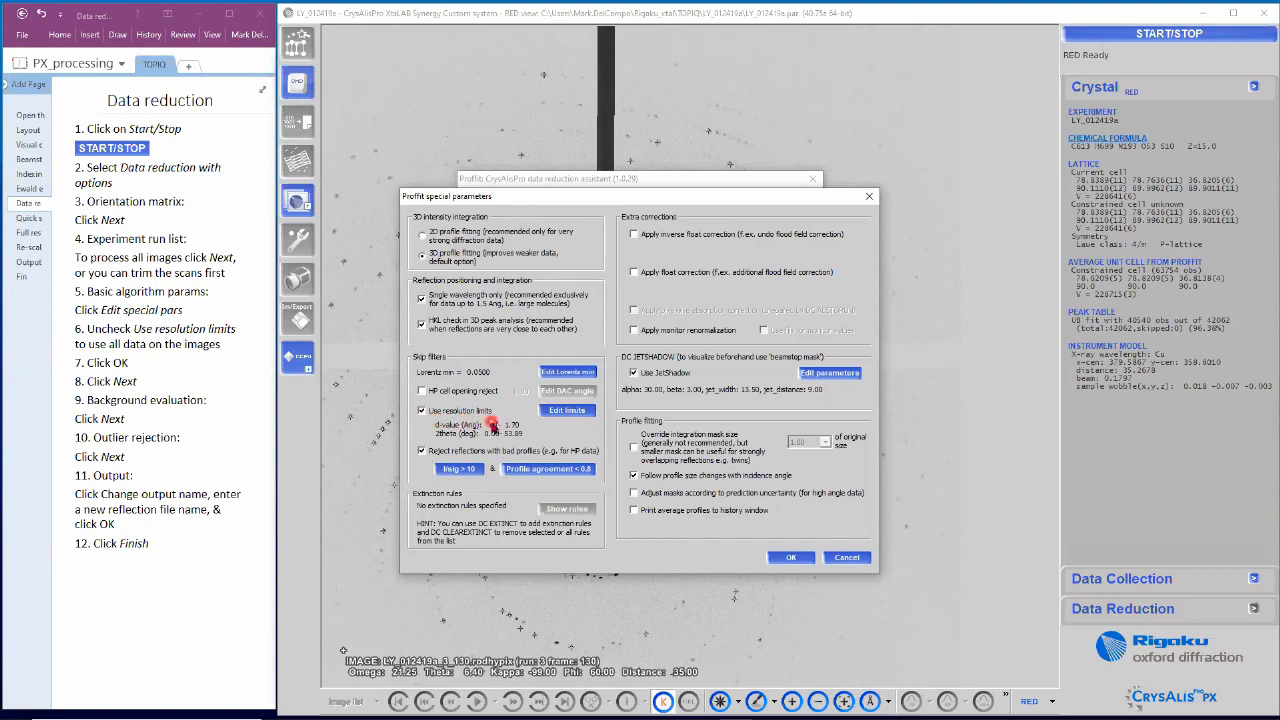
pyautogui.click(421, 412)
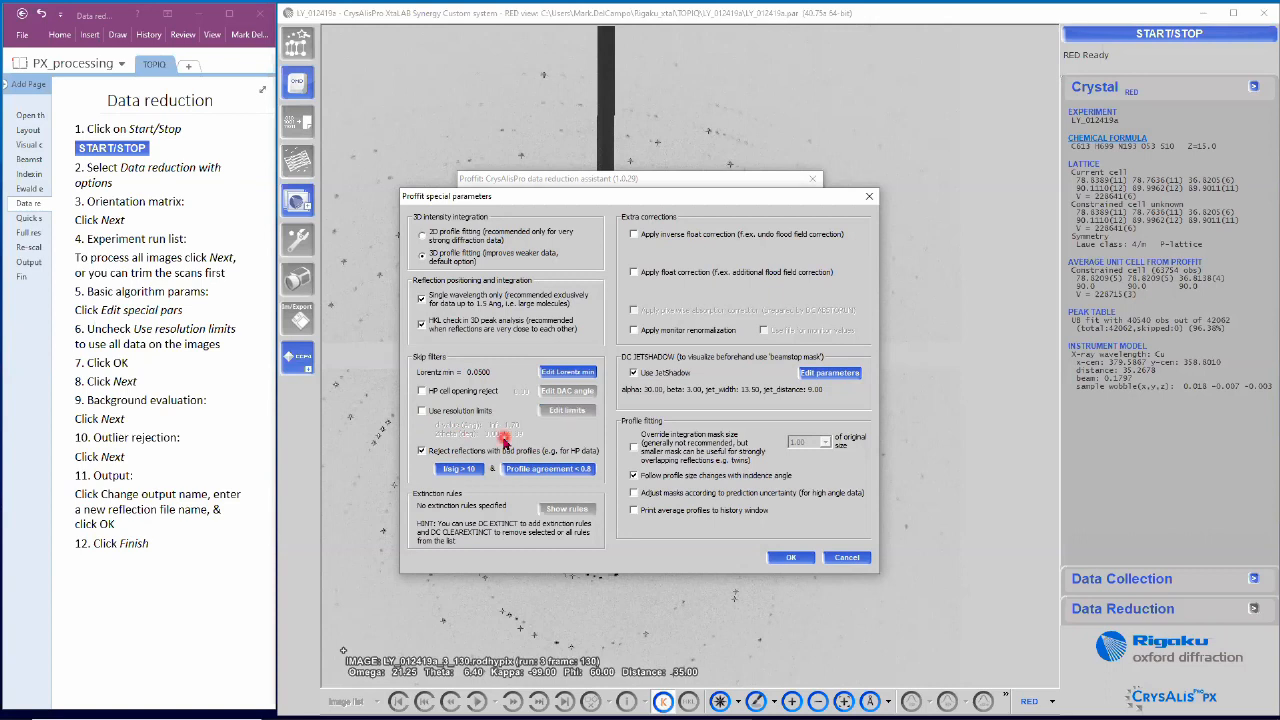
pyautogui.click(791, 557)
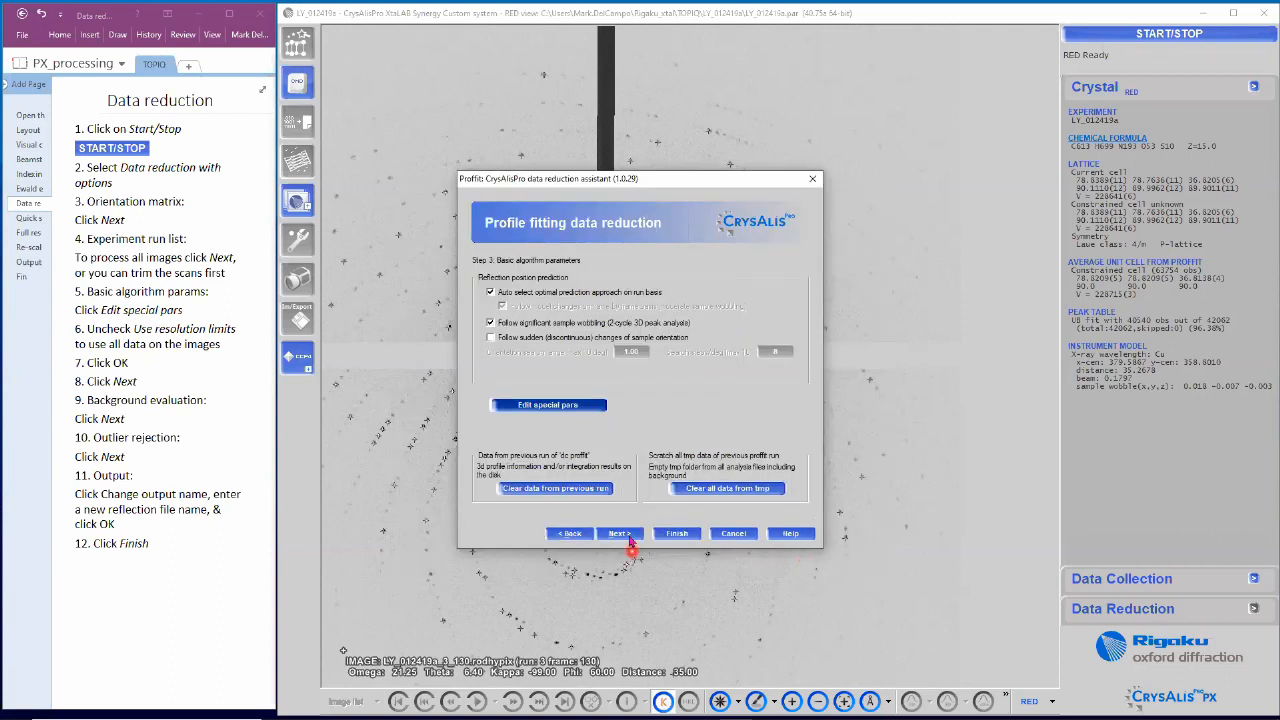
# Step: Accept the background evaluation and outlier rejection defaults, then open Change output name at Step 6
pyautogui.click(628, 537)
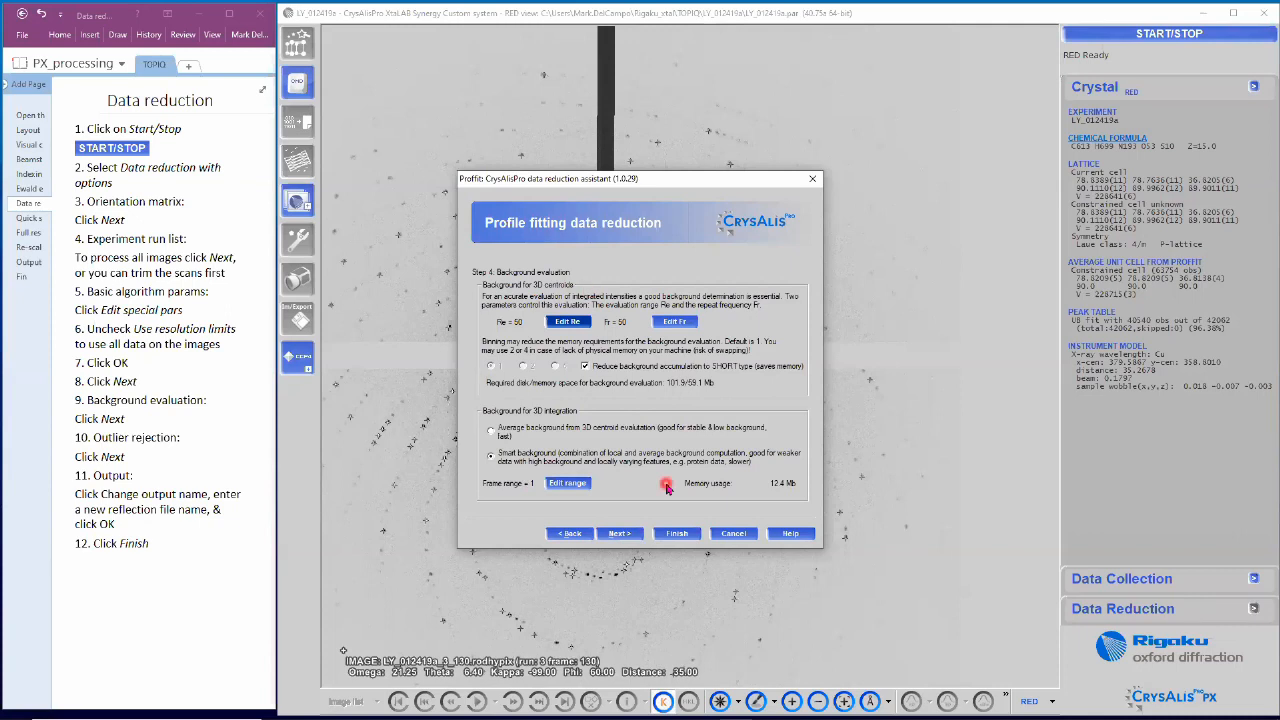
pyautogui.click(630, 533)
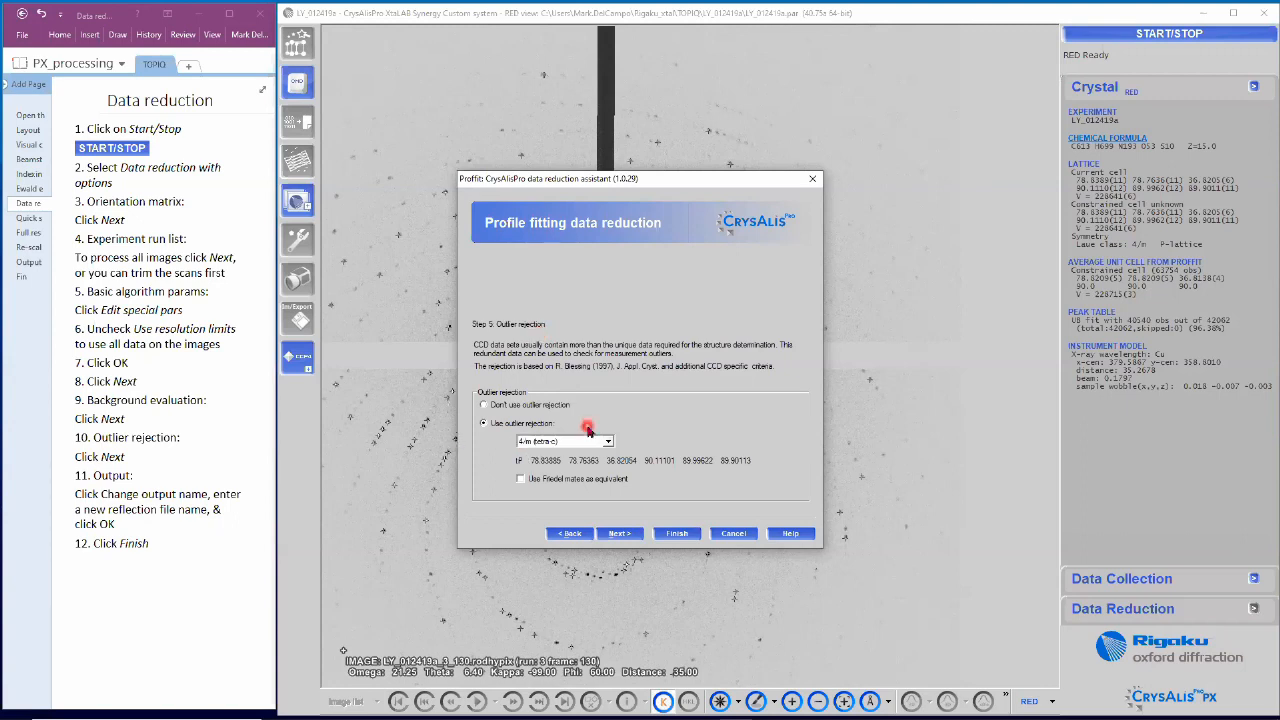
pyautogui.click(641, 536)
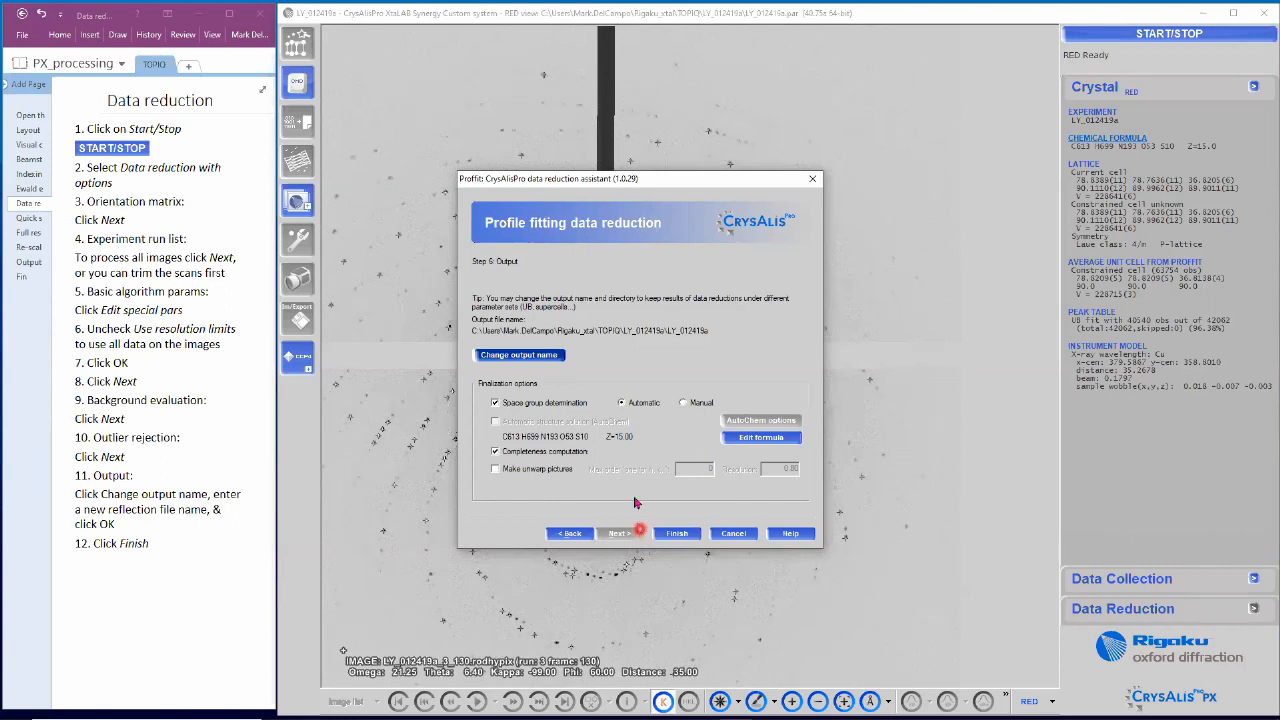
pyautogui.click(553, 358)
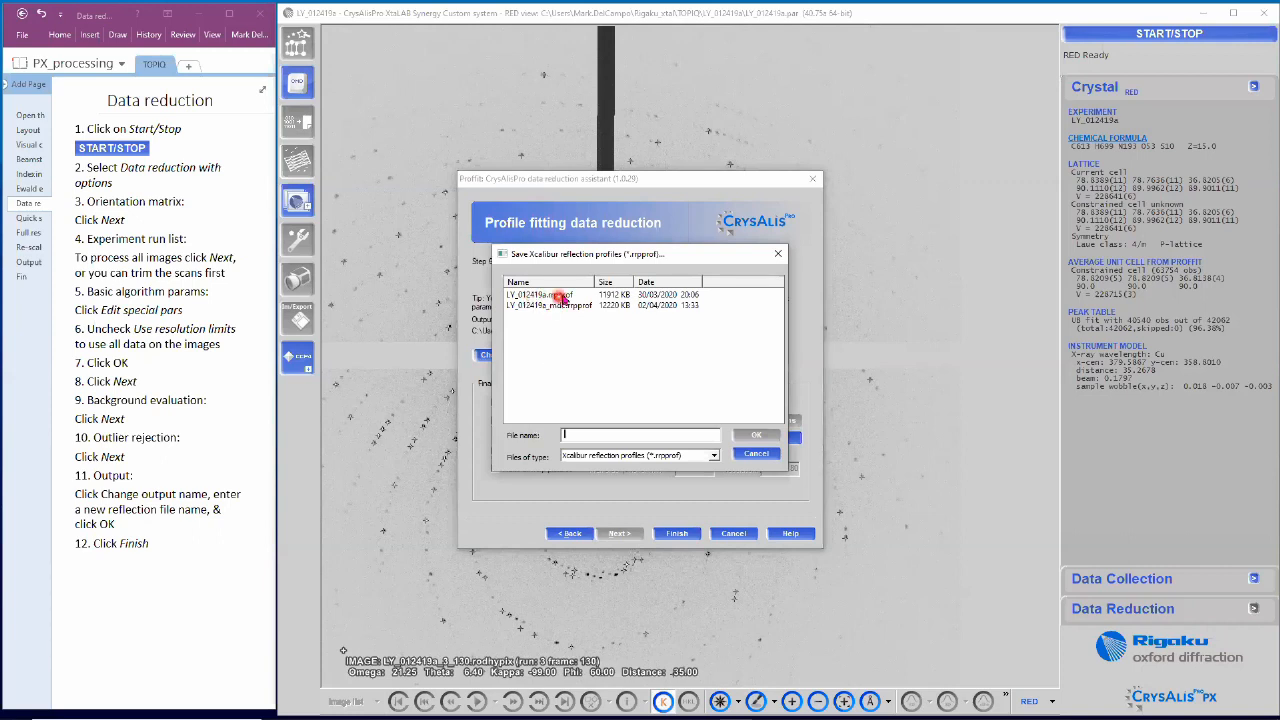
# Step: Rename the output LY_012419a.rpprof to LY_012419a_mdc, confirm overwrite, and finish the data reduction
pyautogui.click(560, 296)
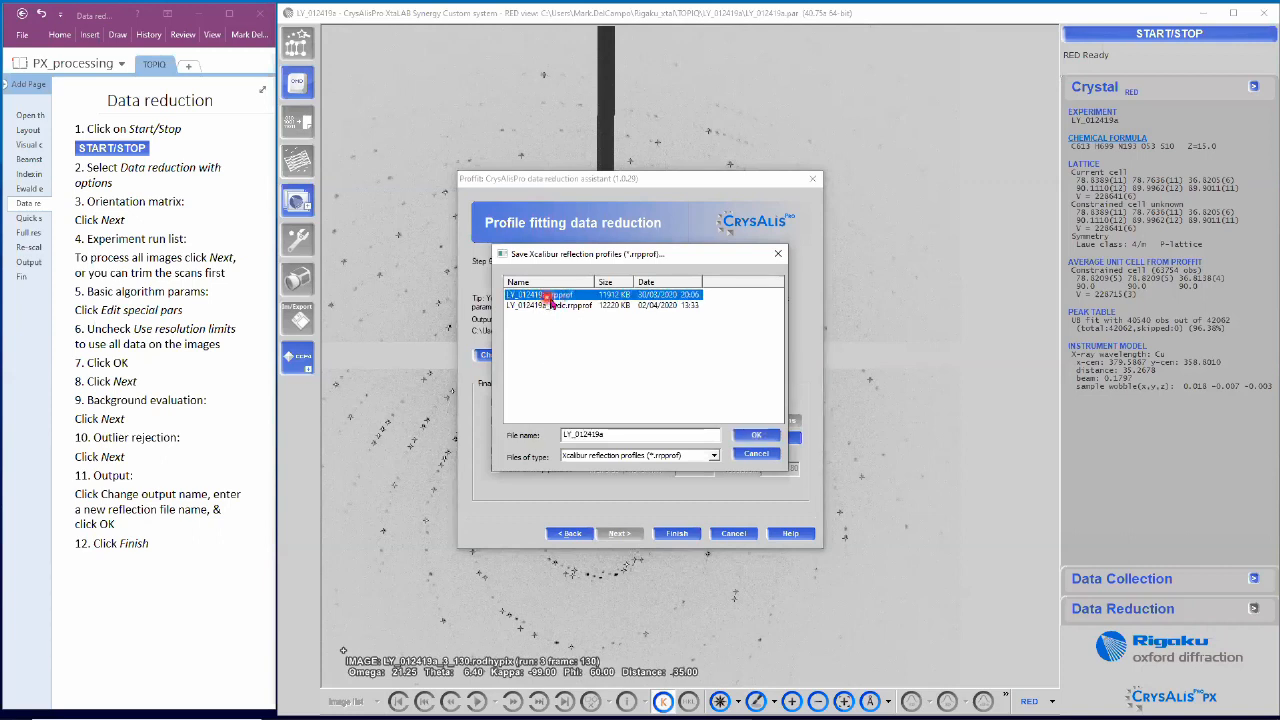
pyautogui.click(602, 431)
pyautogui.click(619, 436)
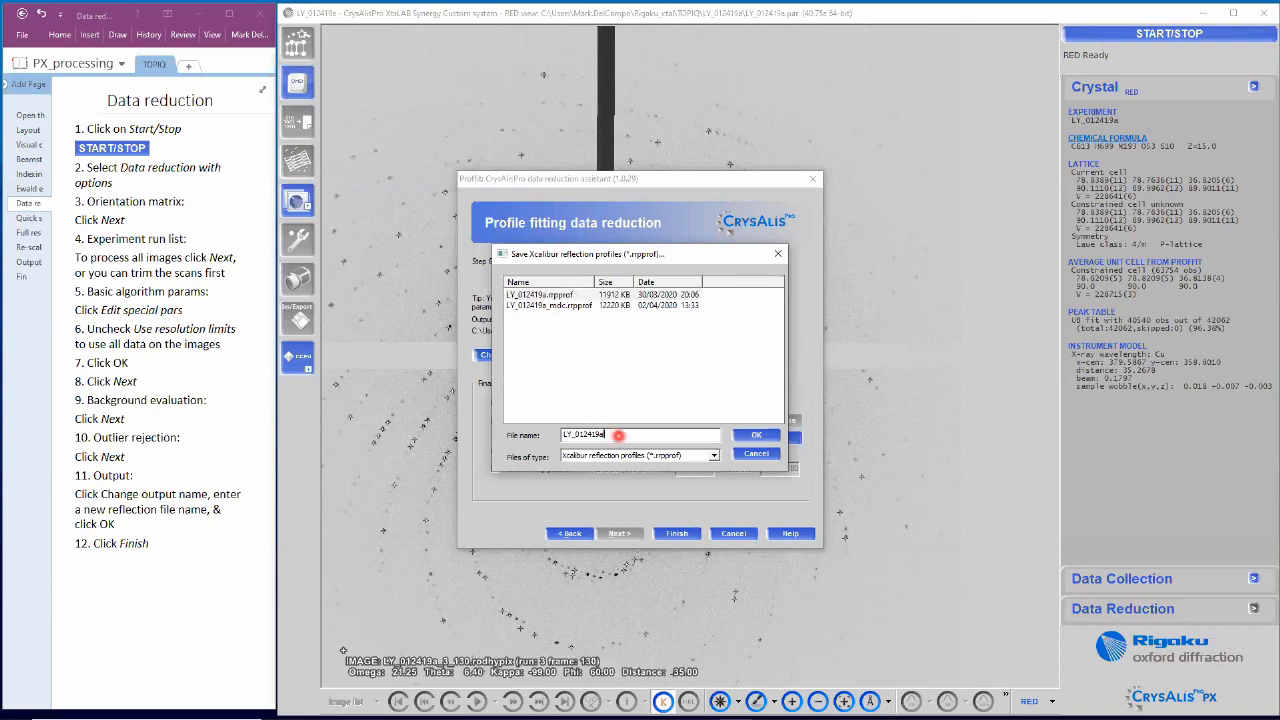
pyautogui.write('_mdc')
pyautogui.click(756, 438)
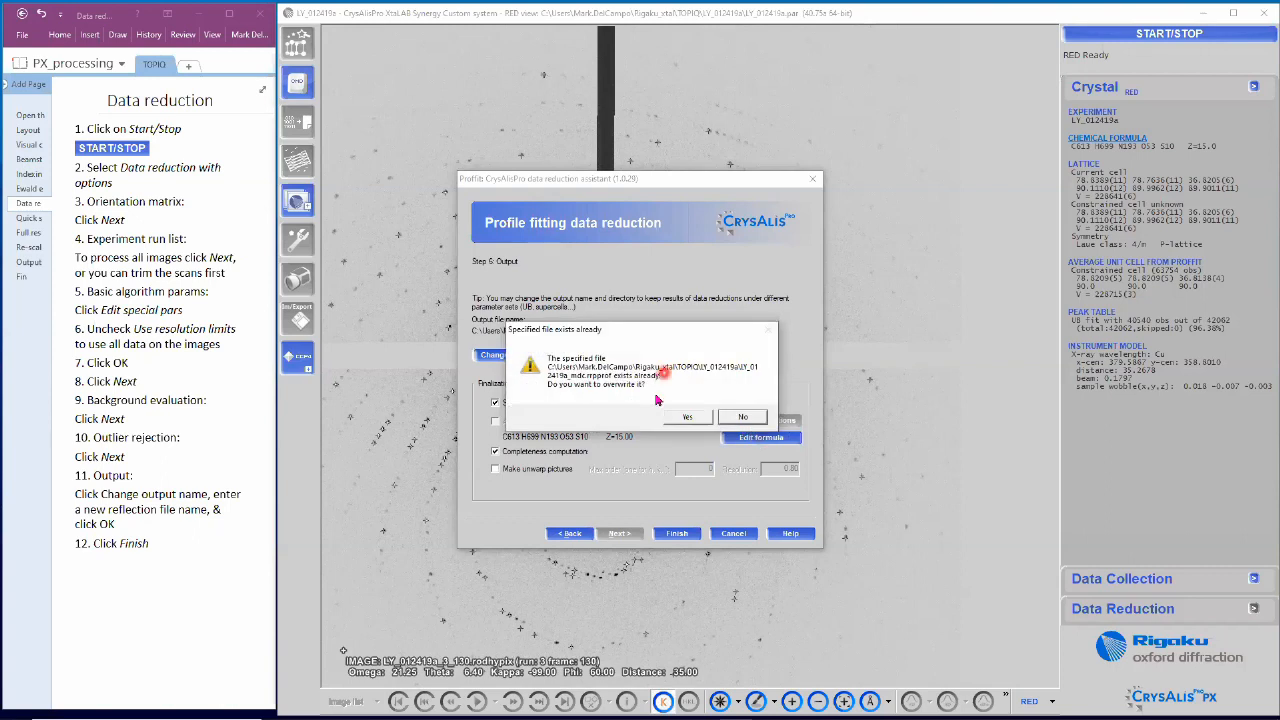
pyautogui.click(688, 416)
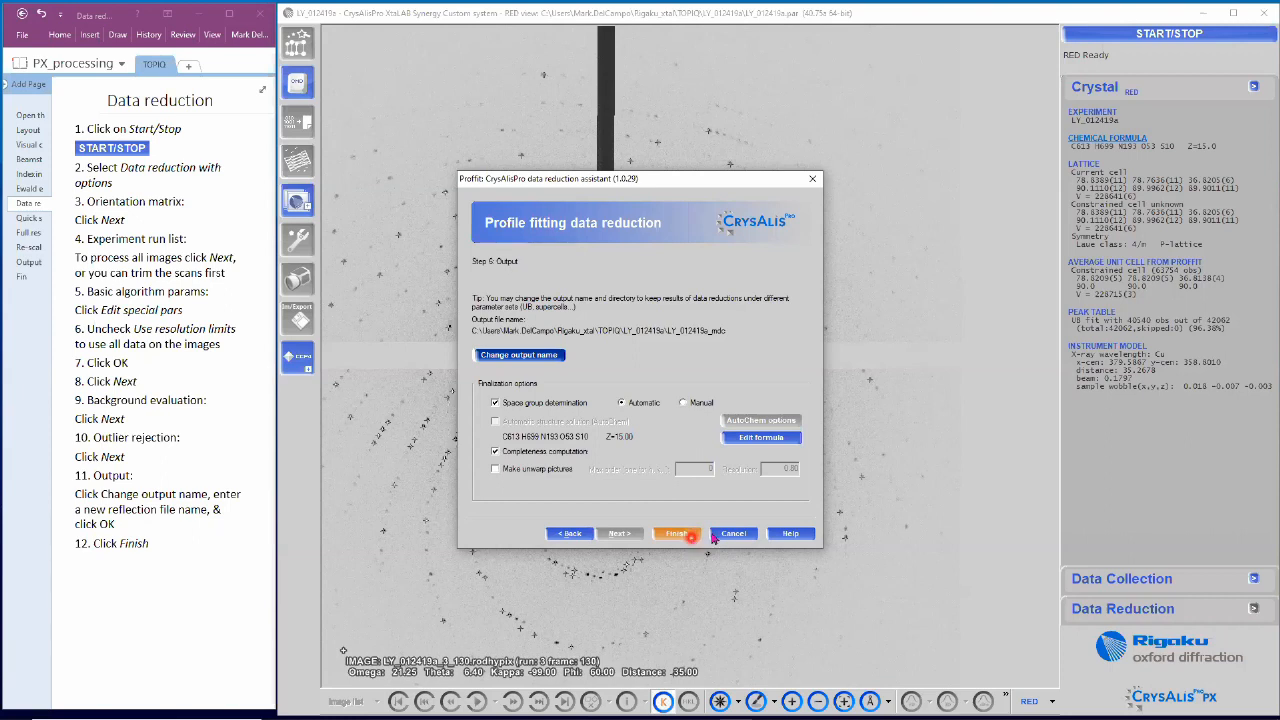
pyautogui.click(733, 534)
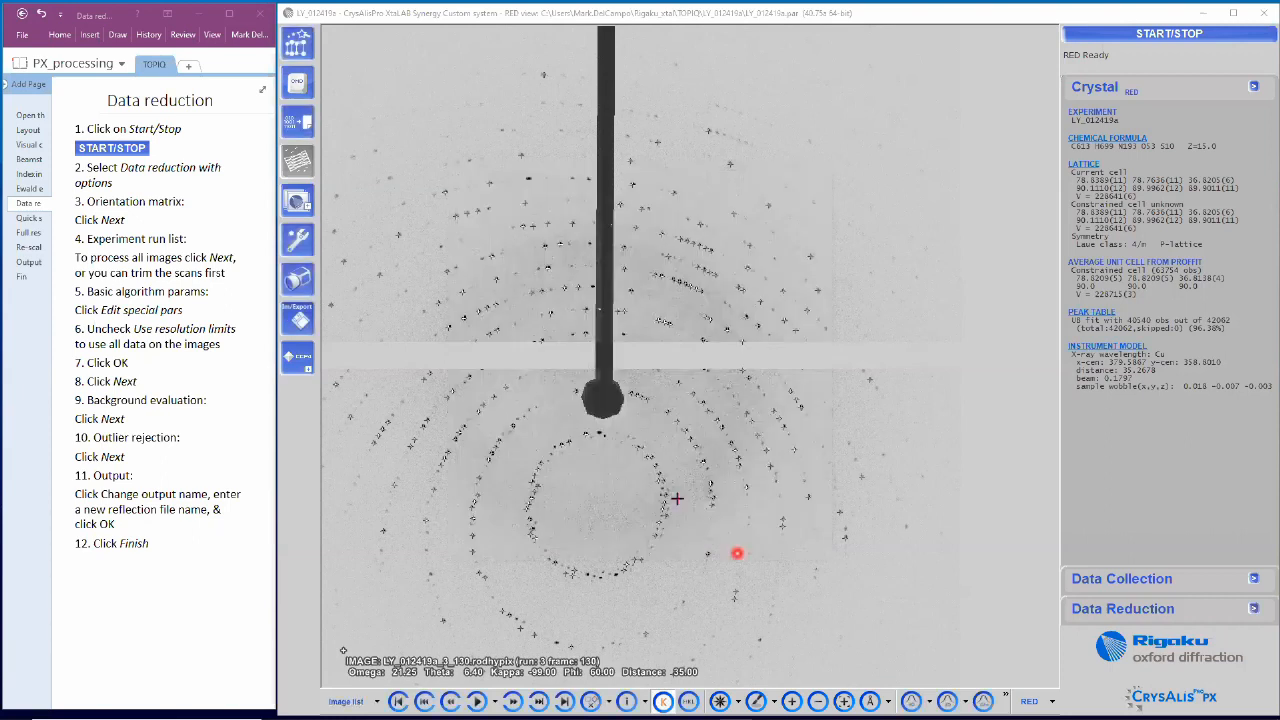
# Step: Show the Data Reduction summary: 686 frames, 98.2% completeness to 1.50 Å, space group P4(3)2(1)2
pyautogui.click(29, 218)
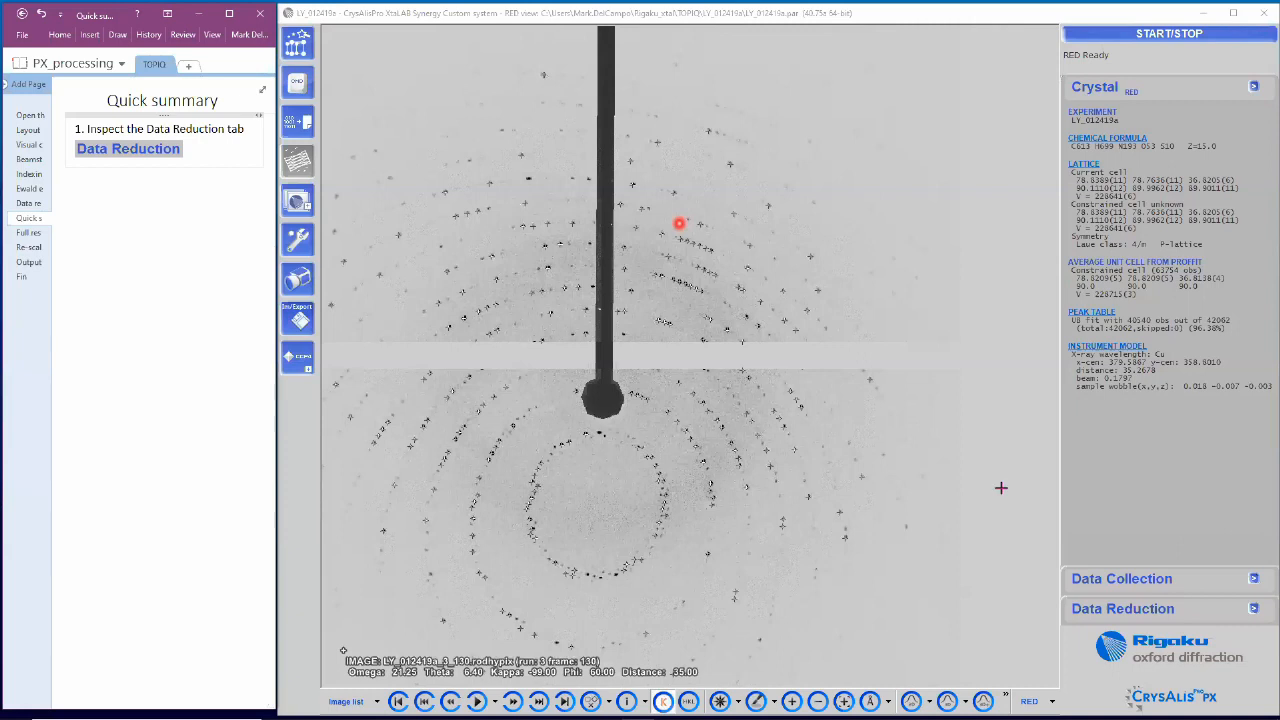
pyautogui.click(1141, 608)
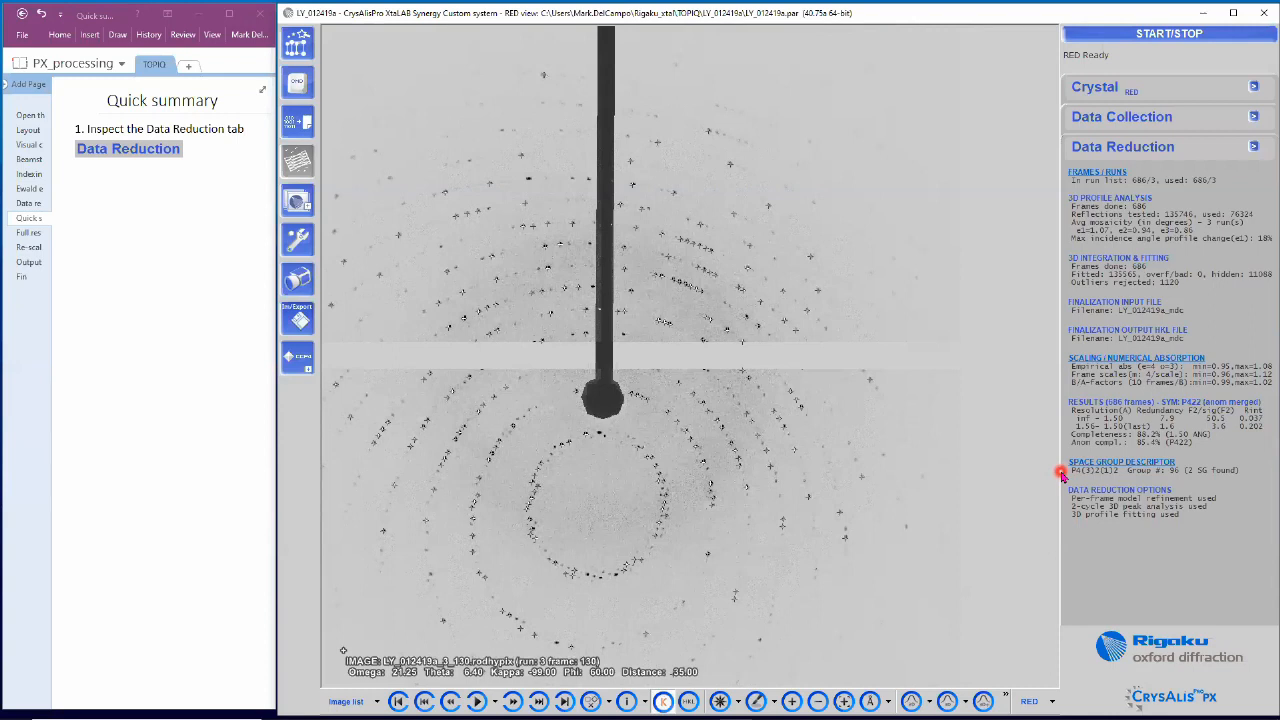
pyautogui.click(34, 236)
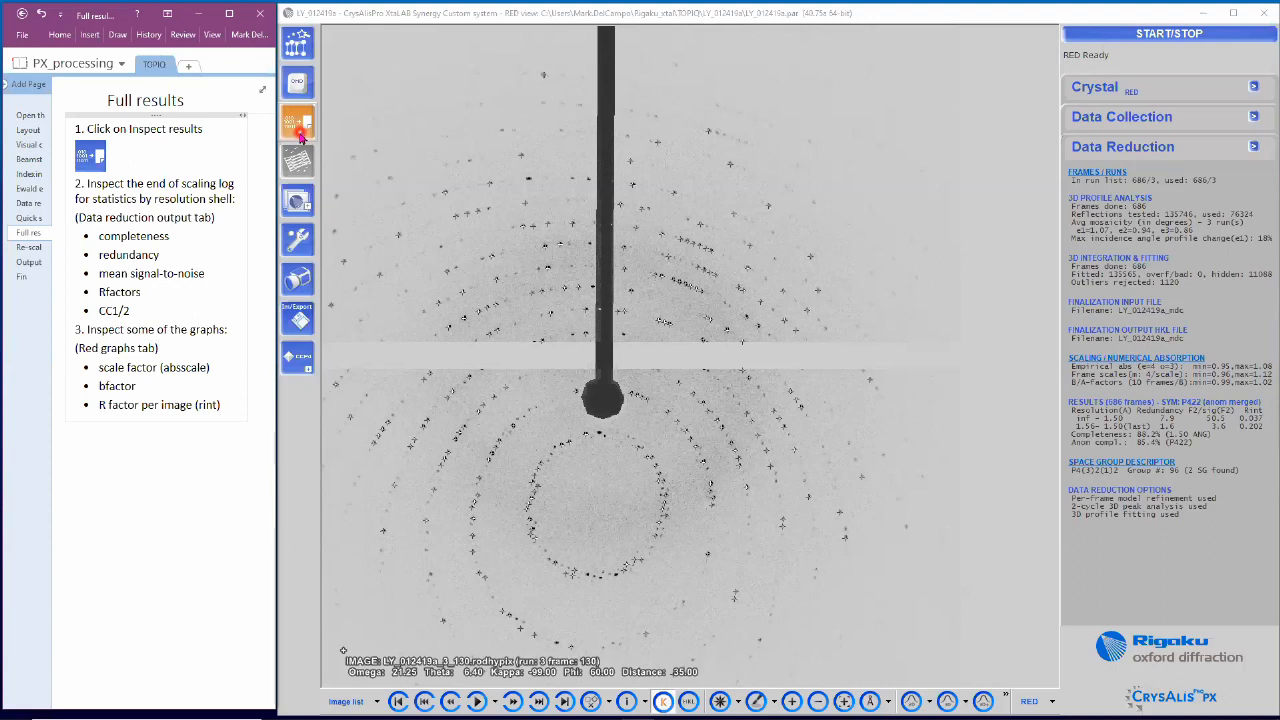
# Step: Open Inspect results and enlarge its window to see the P422 resolution-shell statistics
pyautogui.click(300, 135)
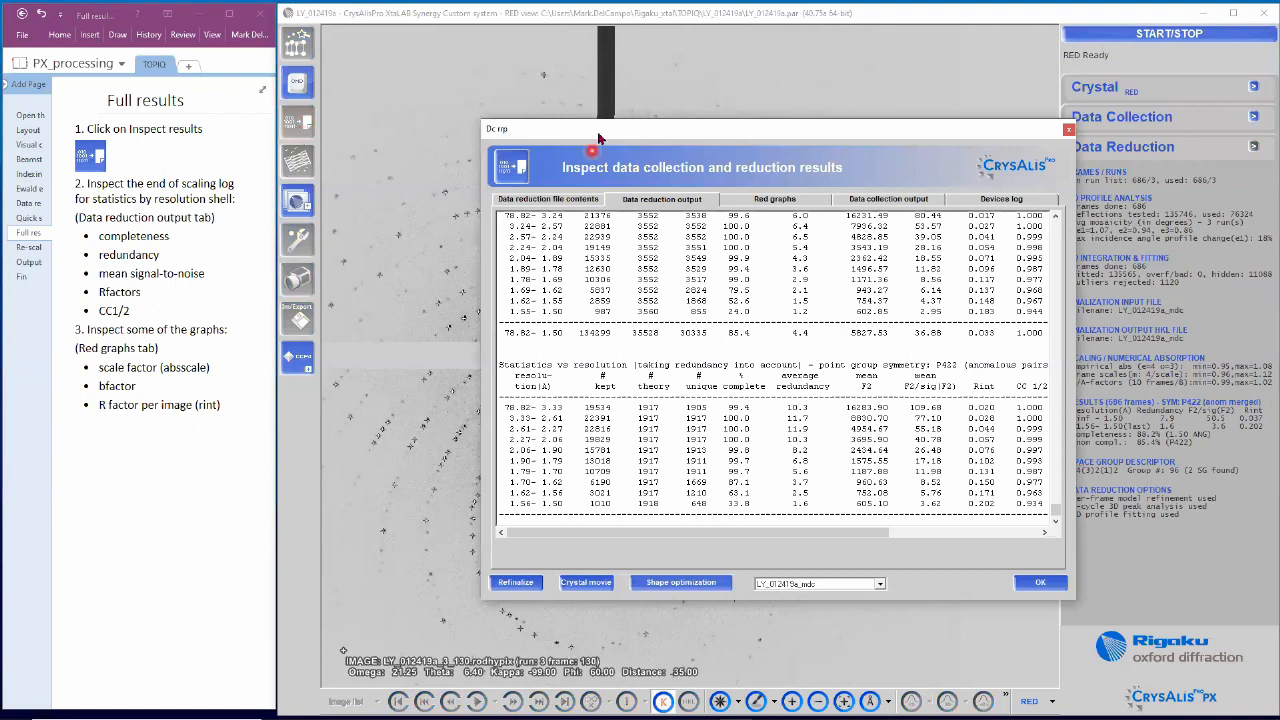
pyautogui.moveTo(598, 138); pyautogui.dragTo(433, 92)
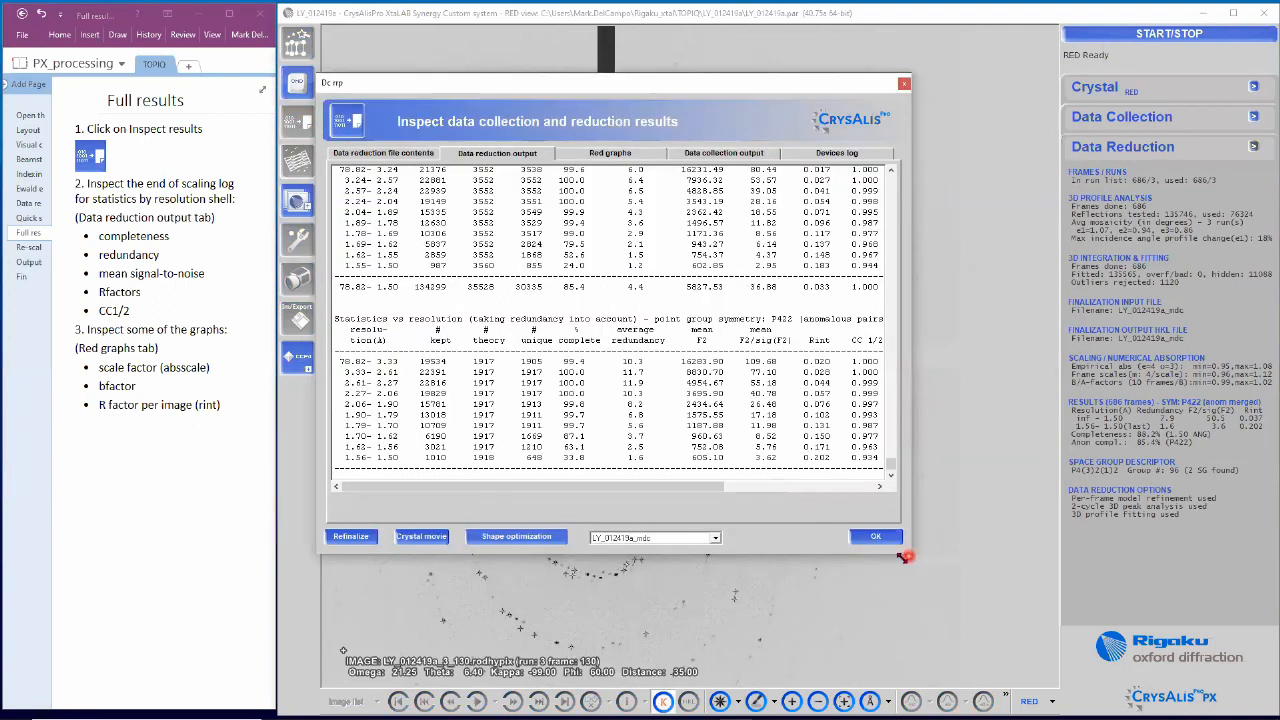
pyautogui.moveTo(903, 557); pyautogui.dragTo(1210, 654)
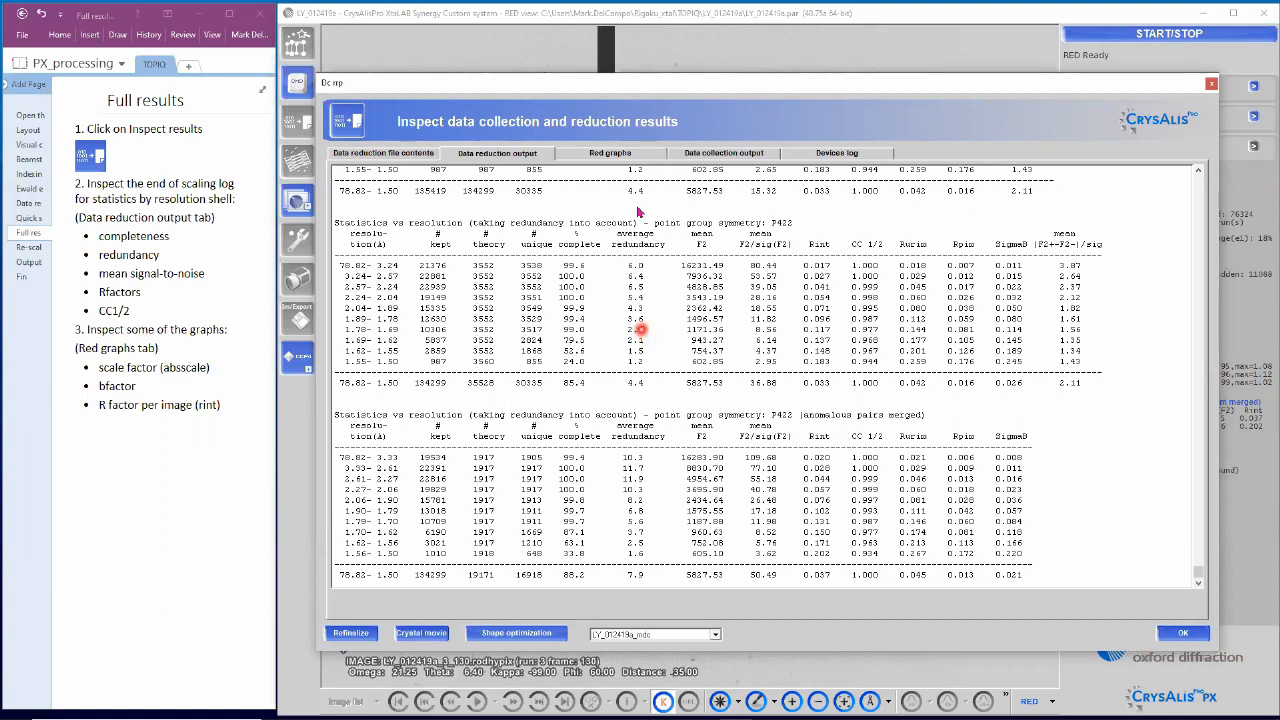
# Step: Switch the Red graphs source data from the scale factor to bfactor against frame number
pyautogui.click(634, 157)
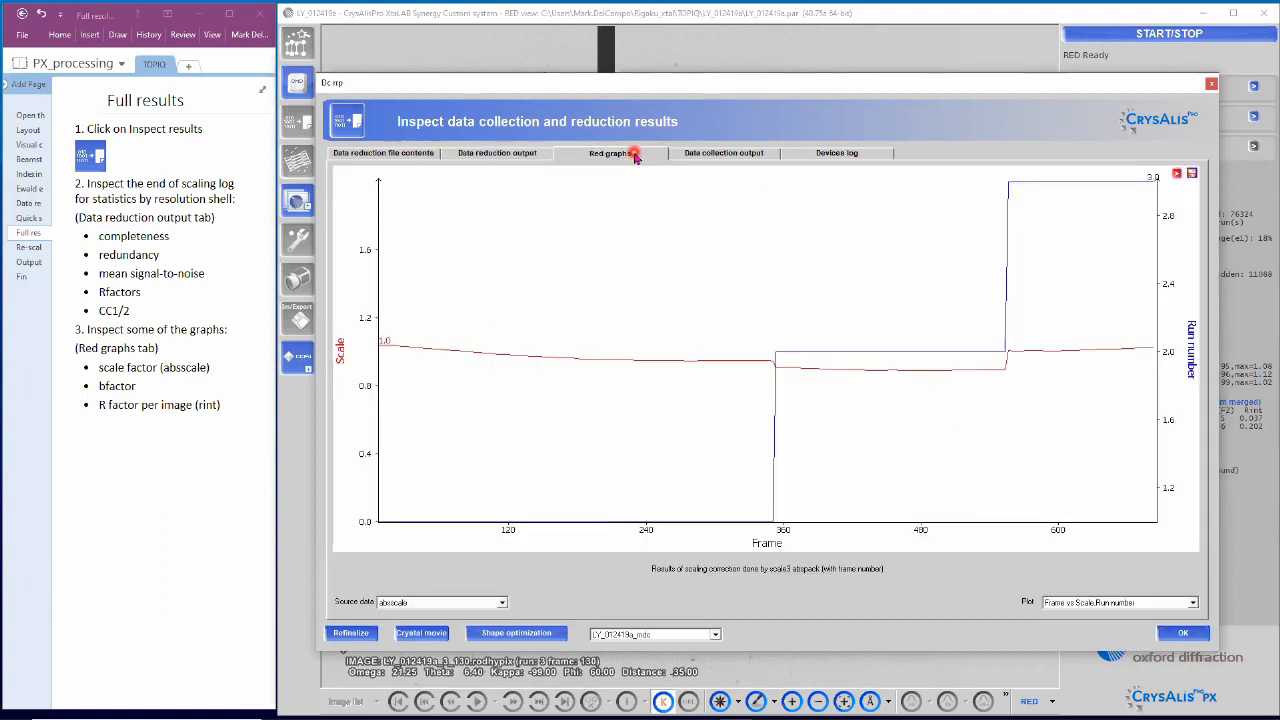
pyautogui.moveTo(470, 343)
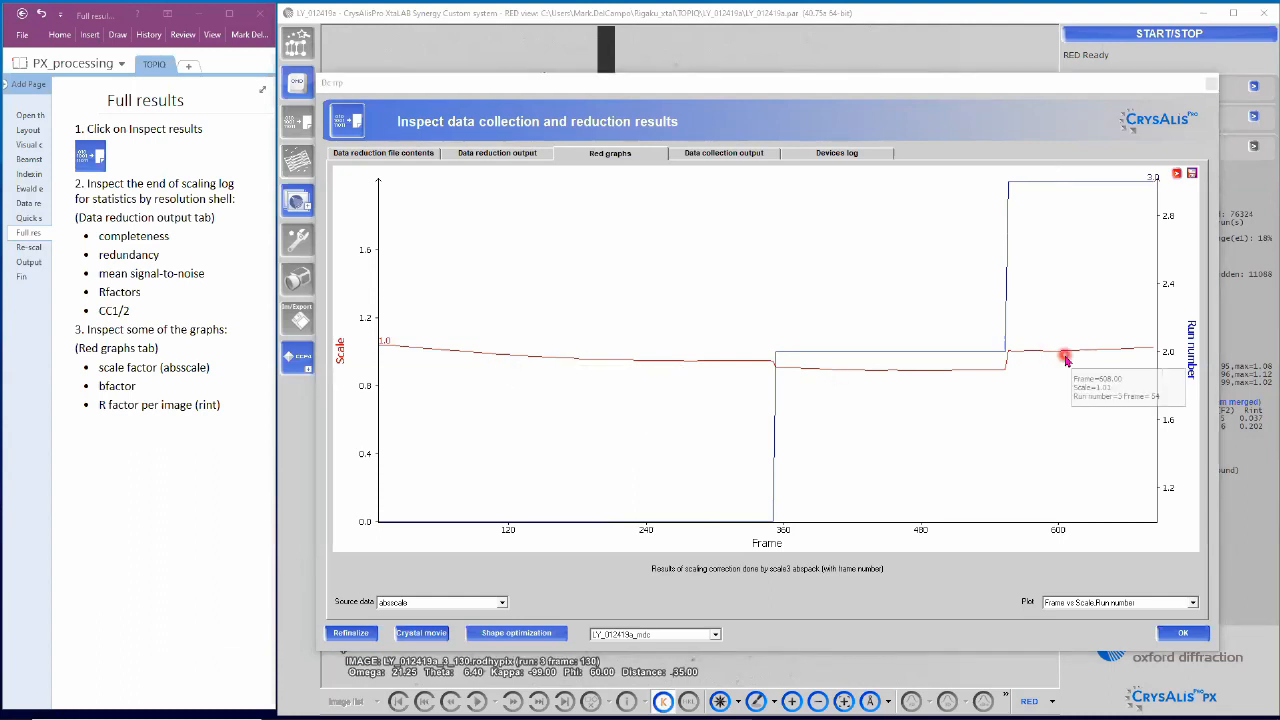
pyautogui.click(504, 603)
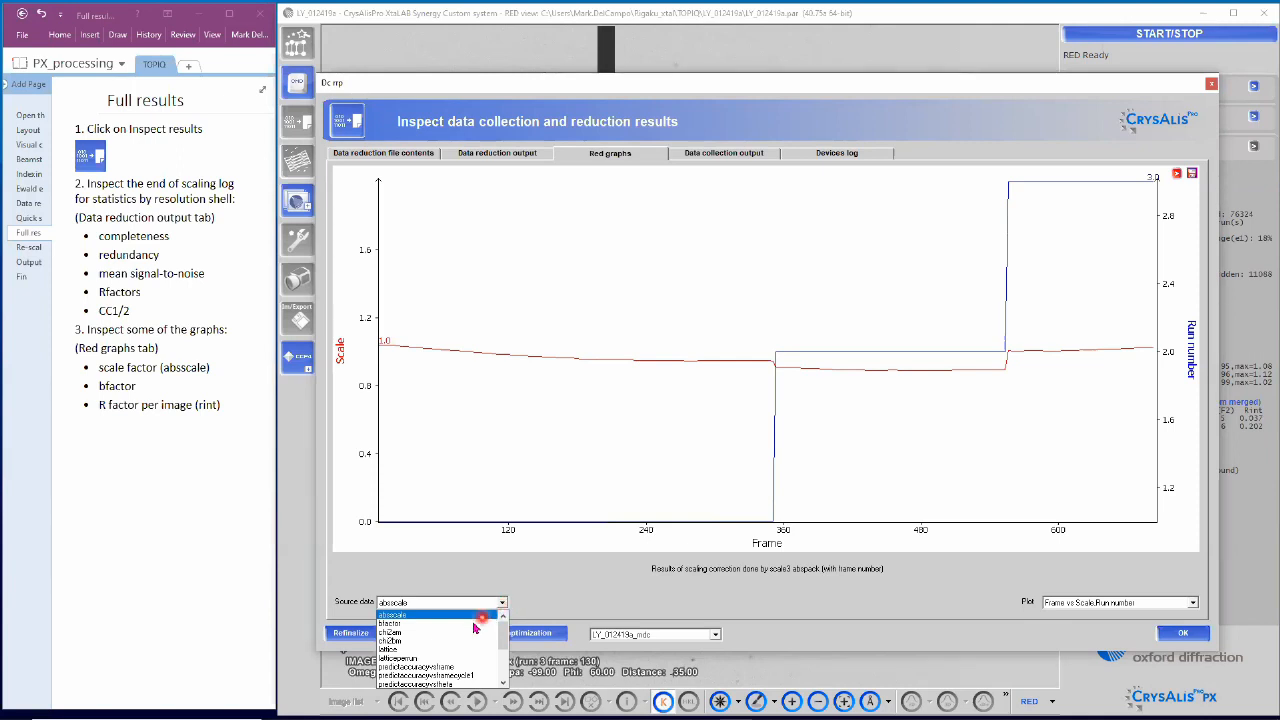
pyautogui.click(395, 623)
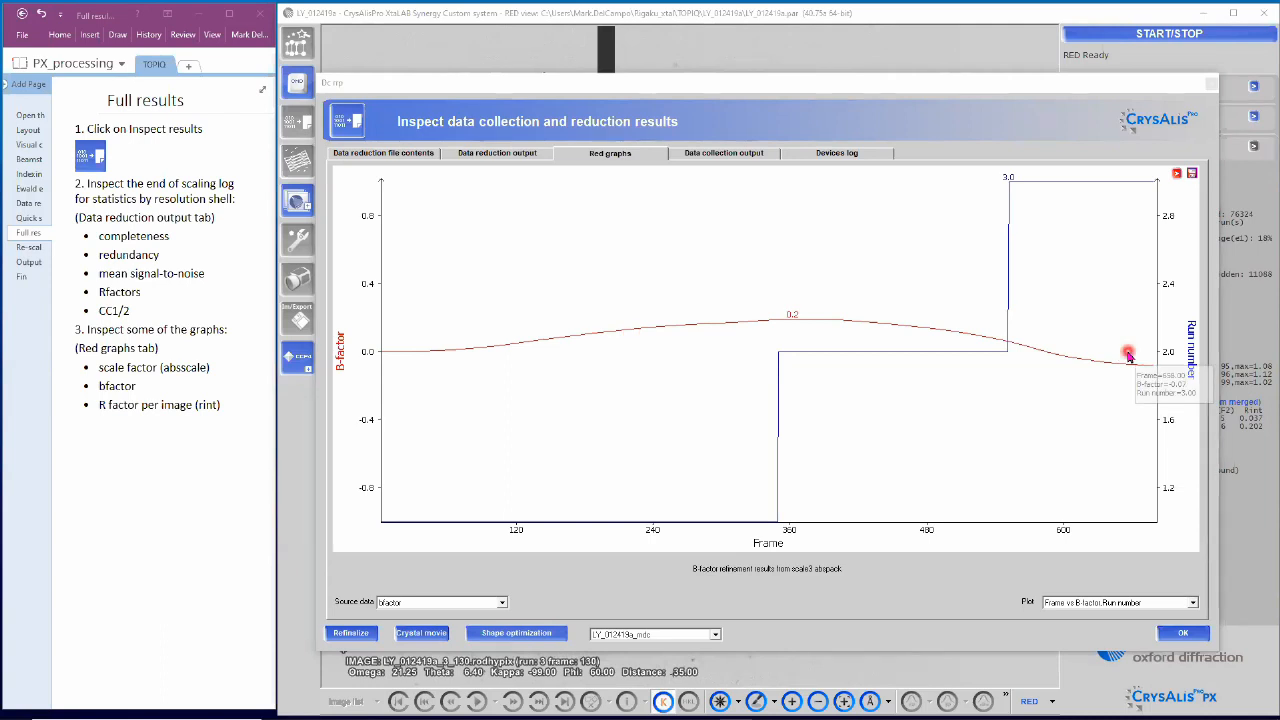
# Step: Plot rint against frame, then bring up the Finalize experiment-to-hkl dialog for re-scaling
pyautogui.click(503, 606)
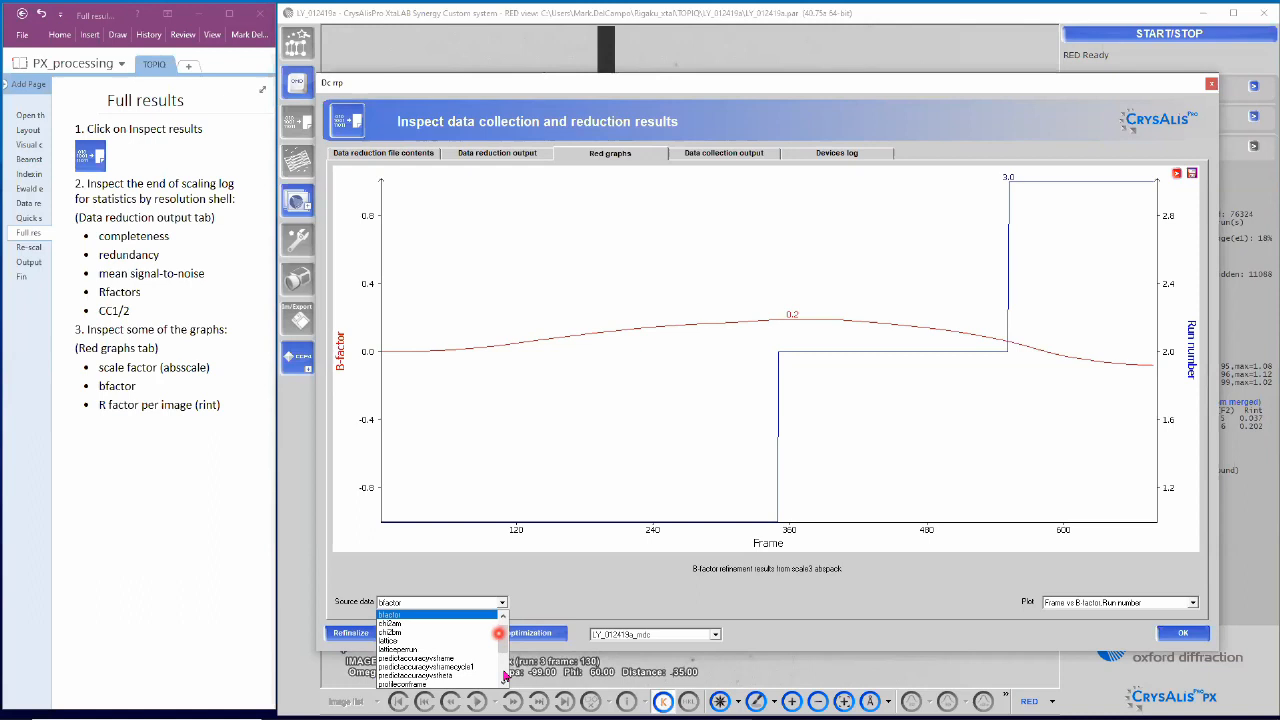
pyautogui.scroll(-3, 505, 676)
pyautogui.click(449, 680)
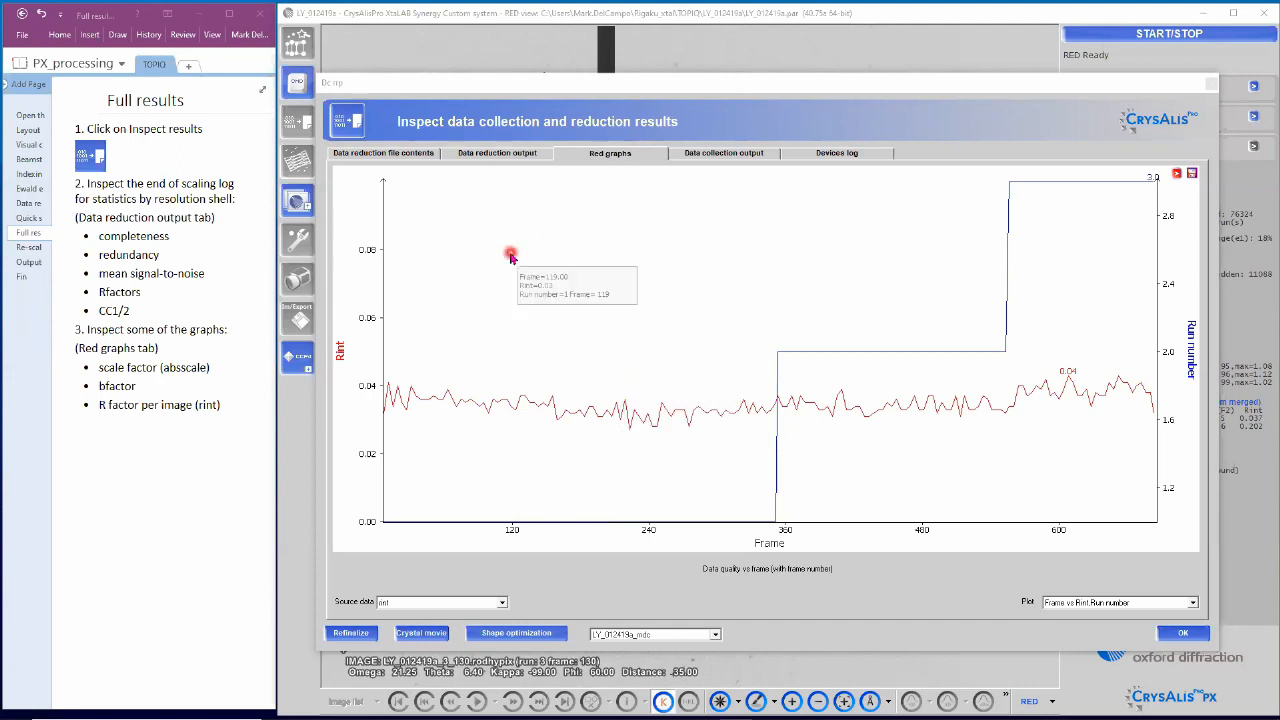
pyautogui.click(31, 248)
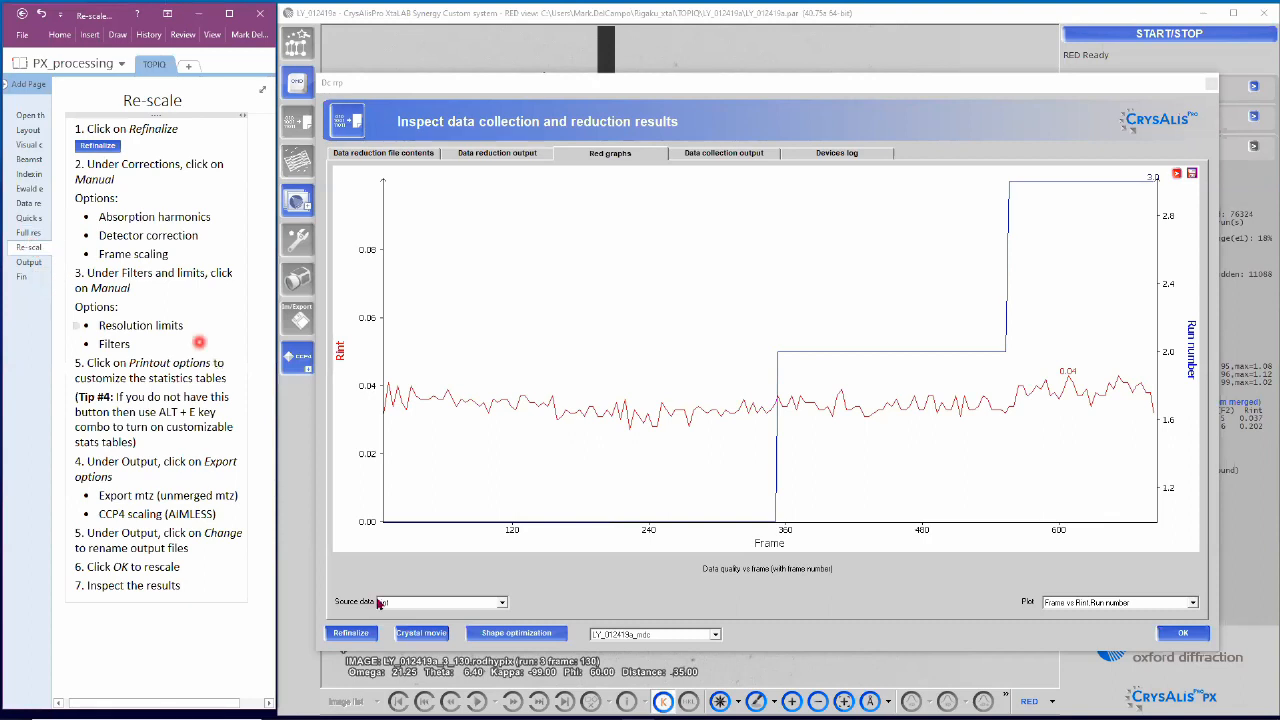
pyautogui.click(350, 633)
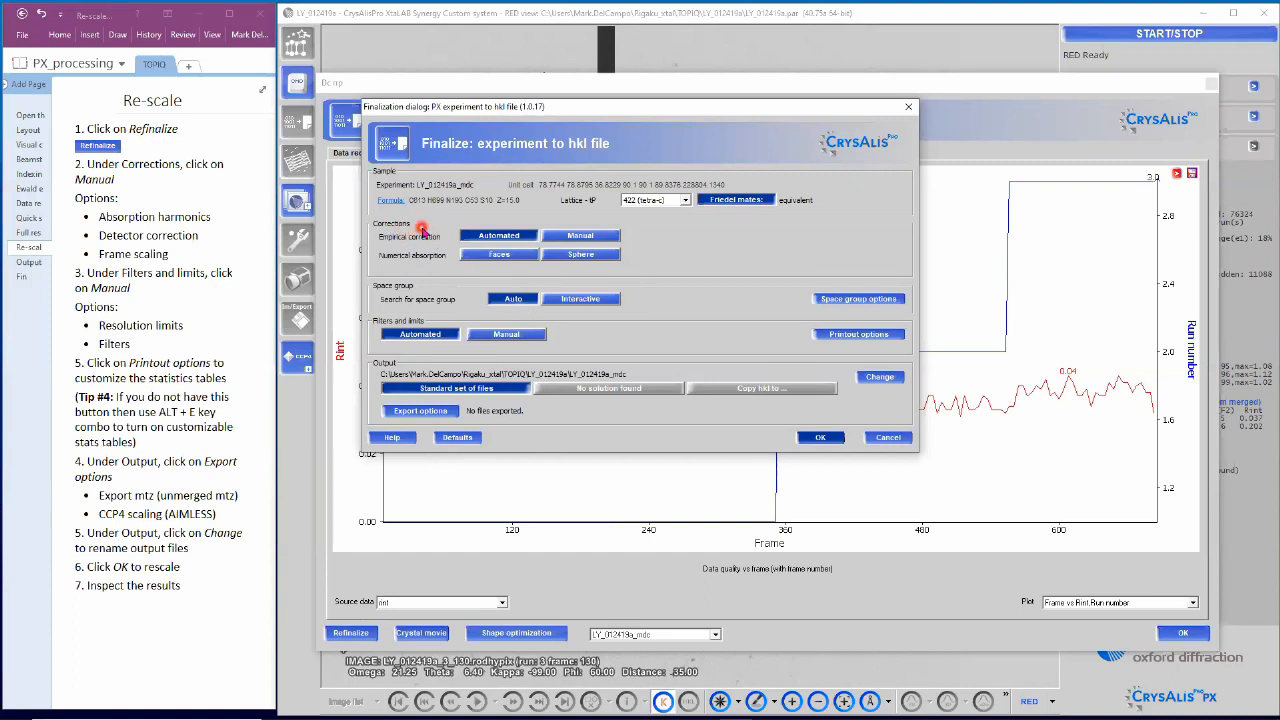
# Step: Set Empirical correction to Manual in the Finalize dialog
pyautogui.click(604, 239)
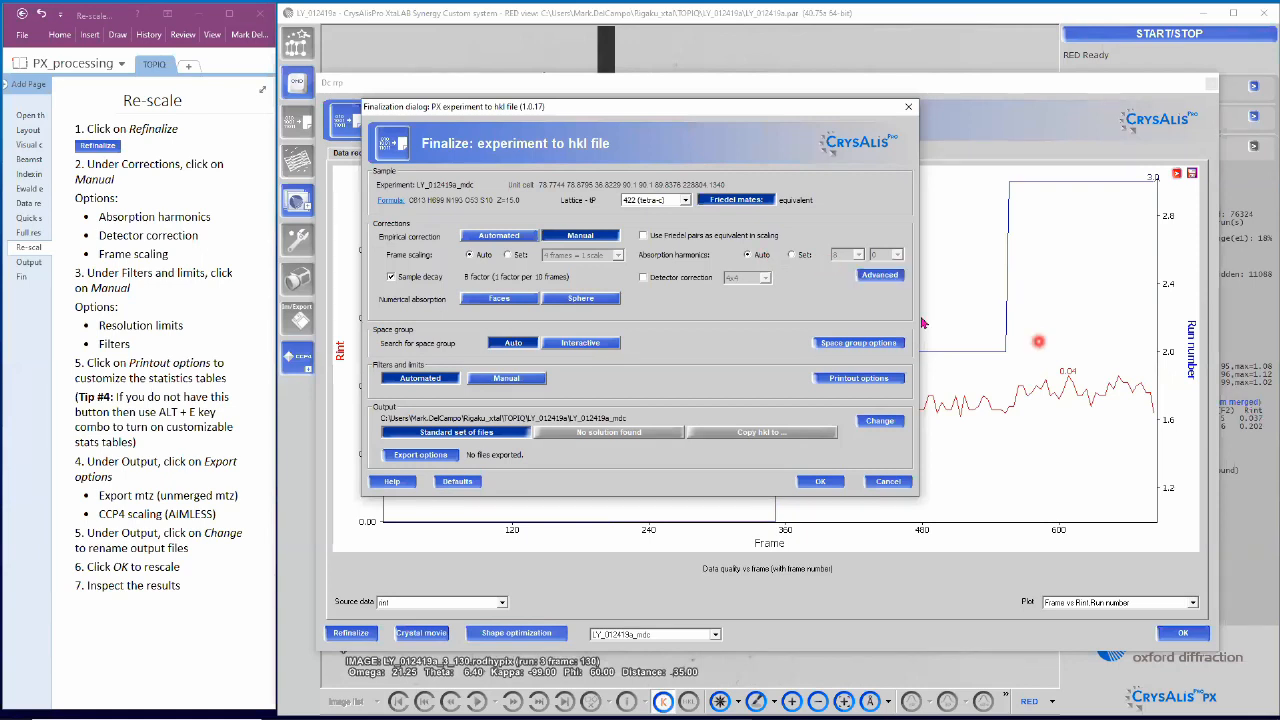
pyautogui.click(792, 256)
pyautogui.click(872, 256)
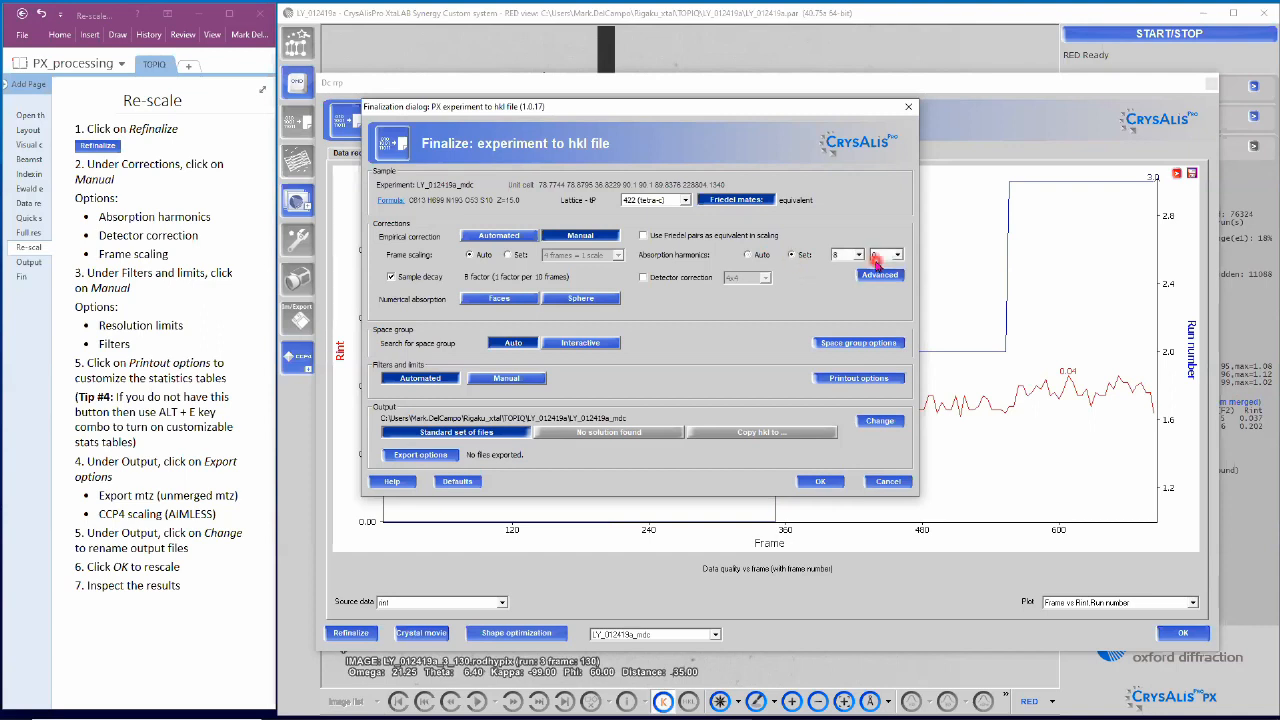
pyautogui.click(758, 257)
pyautogui.click(749, 257)
pyautogui.click(596, 259)
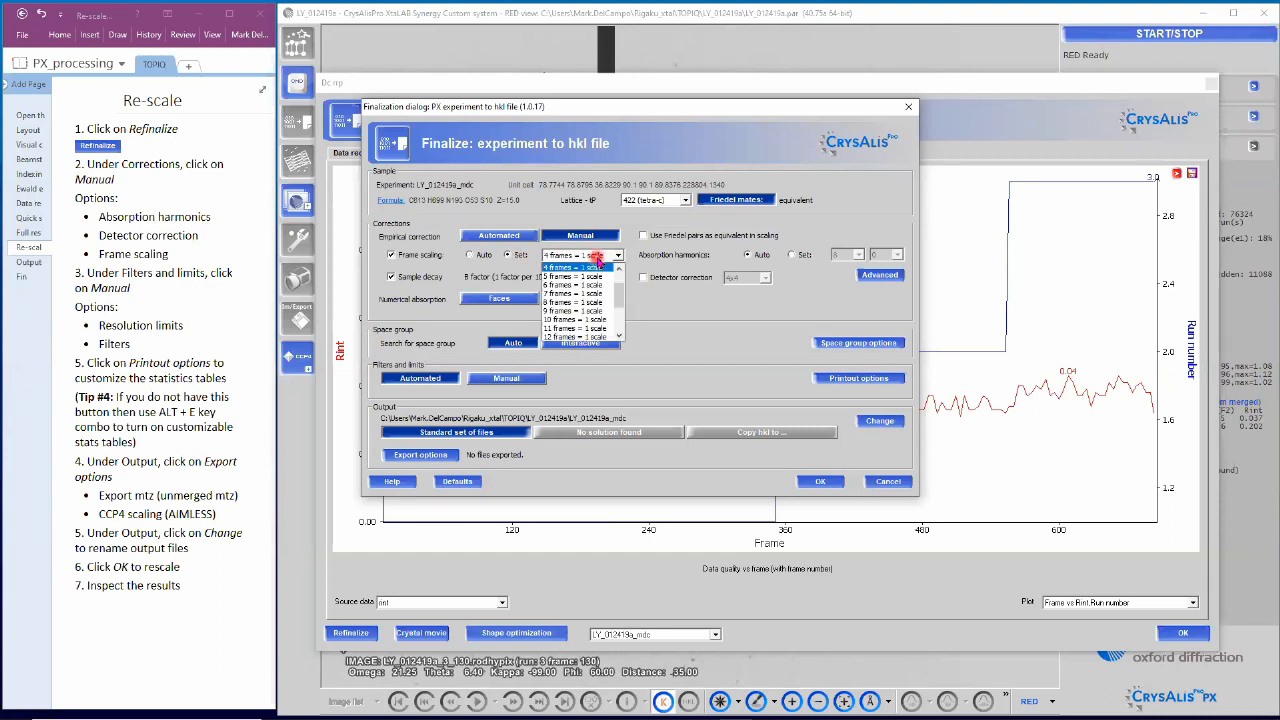
pyautogui.click(596, 260)
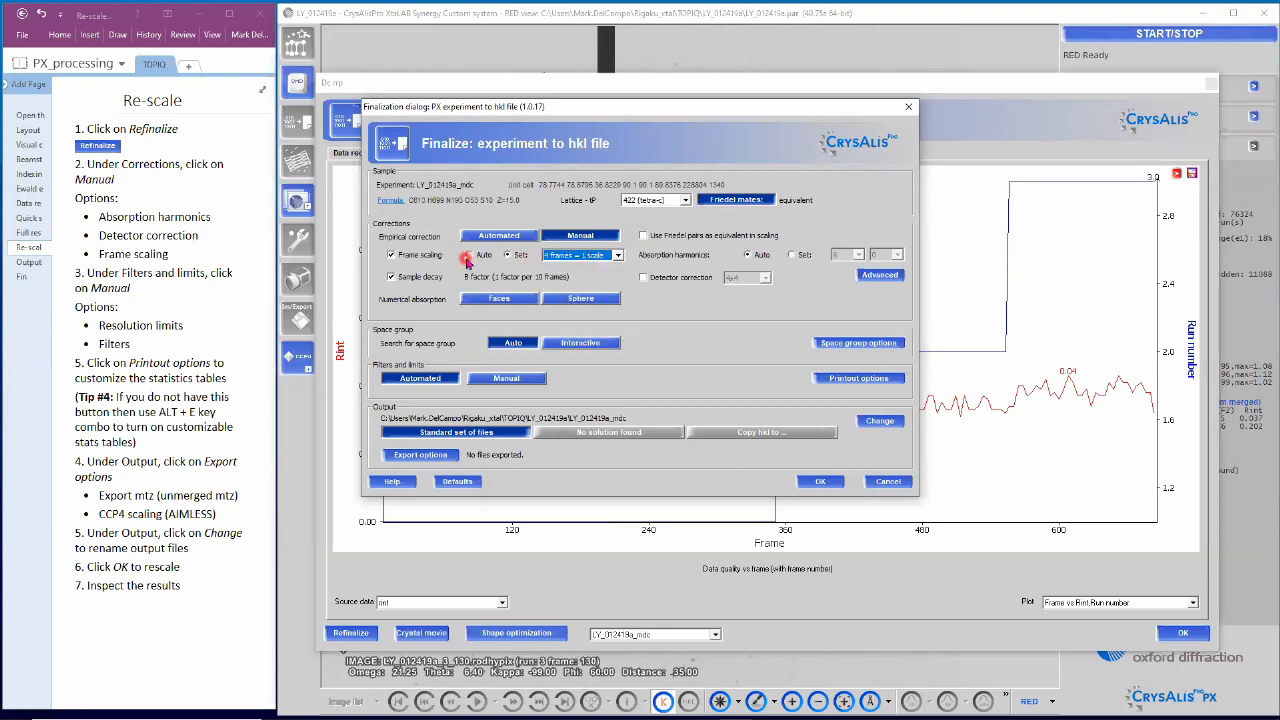
pyautogui.click(469, 256)
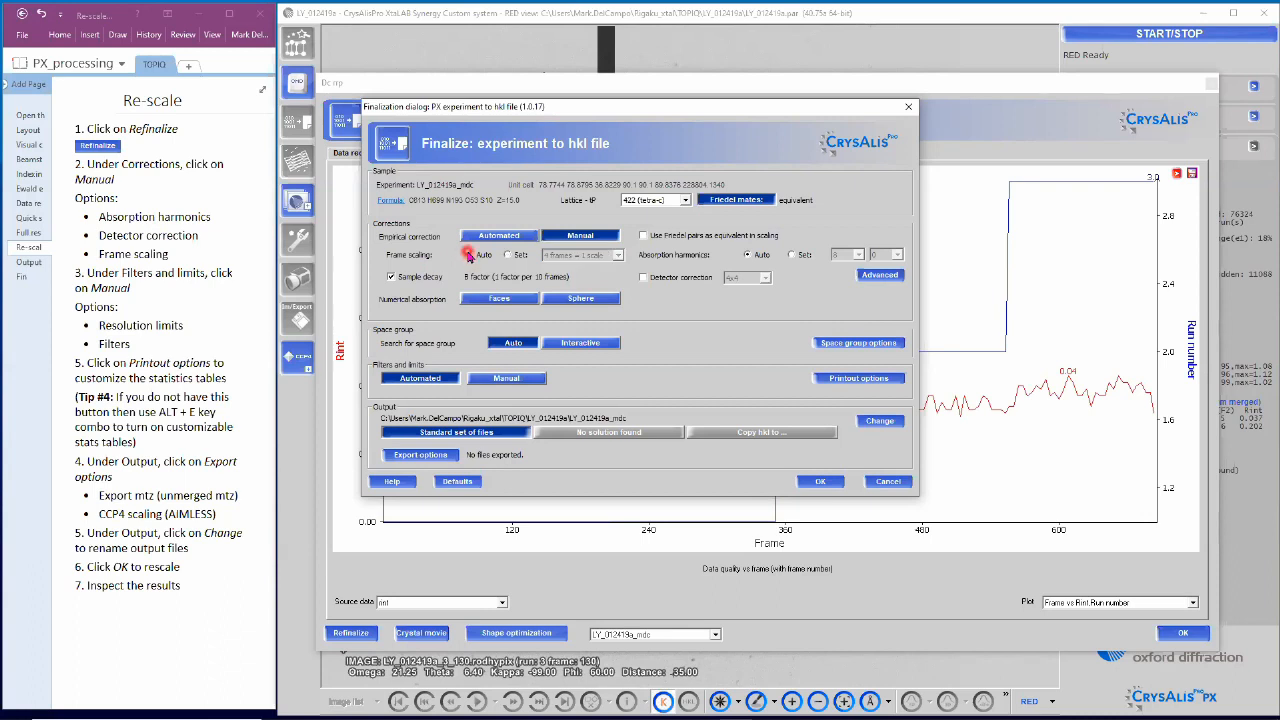
pyautogui.click(643, 278)
pyautogui.click(764, 279)
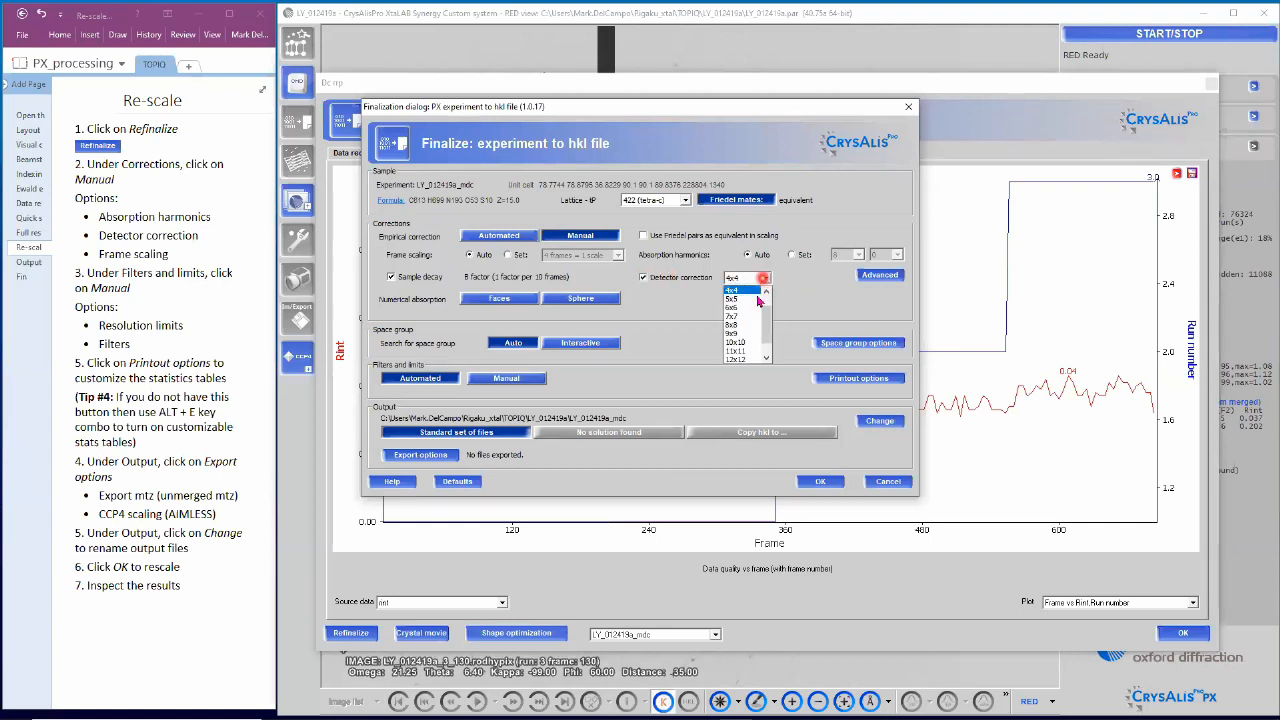
pyautogui.click(740, 307)
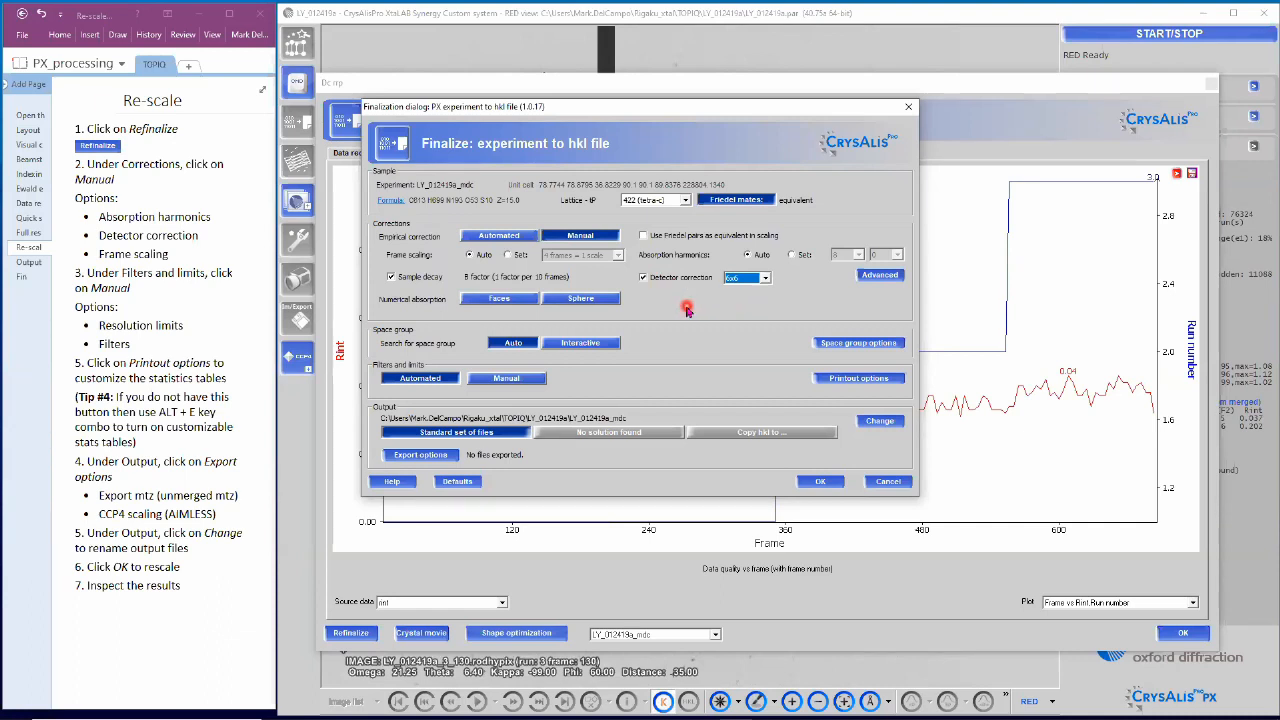
pyautogui.click(644, 279)
# Step: Set Filters and limits to Manual with a 1.6 Å high-resolution limit
pyautogui.click(534, 381)
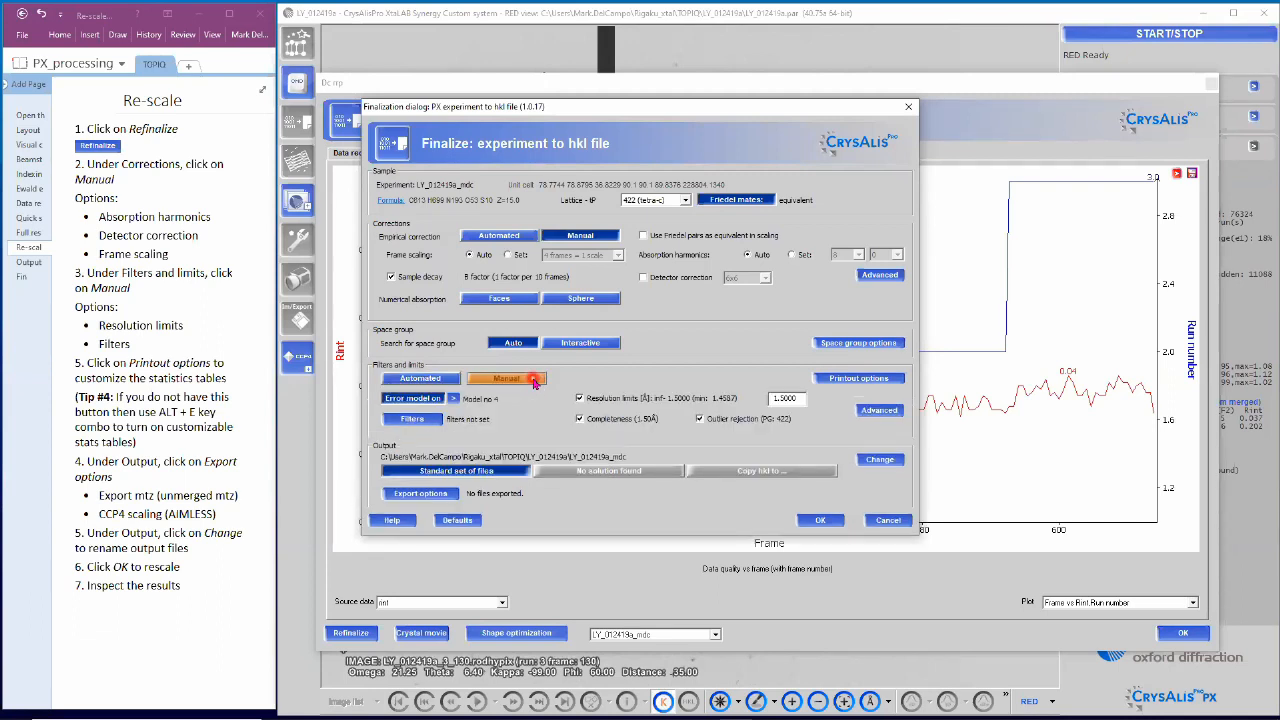
pyautogui.doubleClick(783, 398)
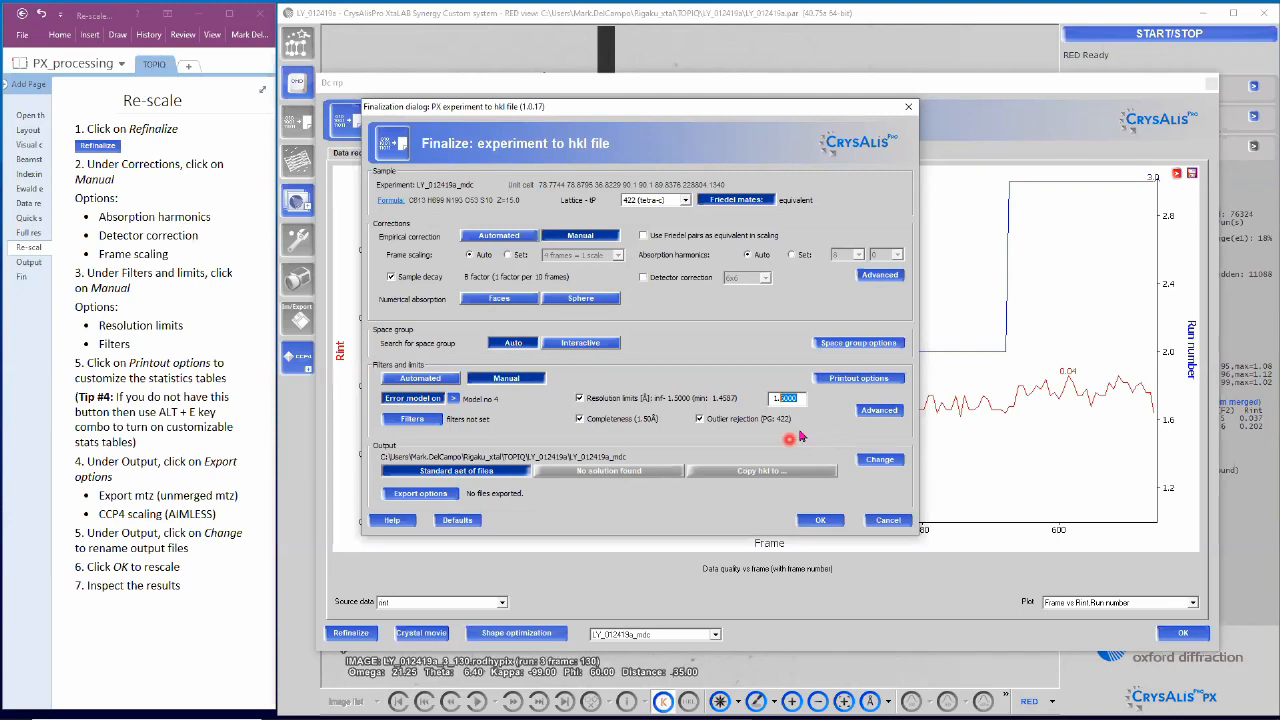
pyautogui.write('1.6')
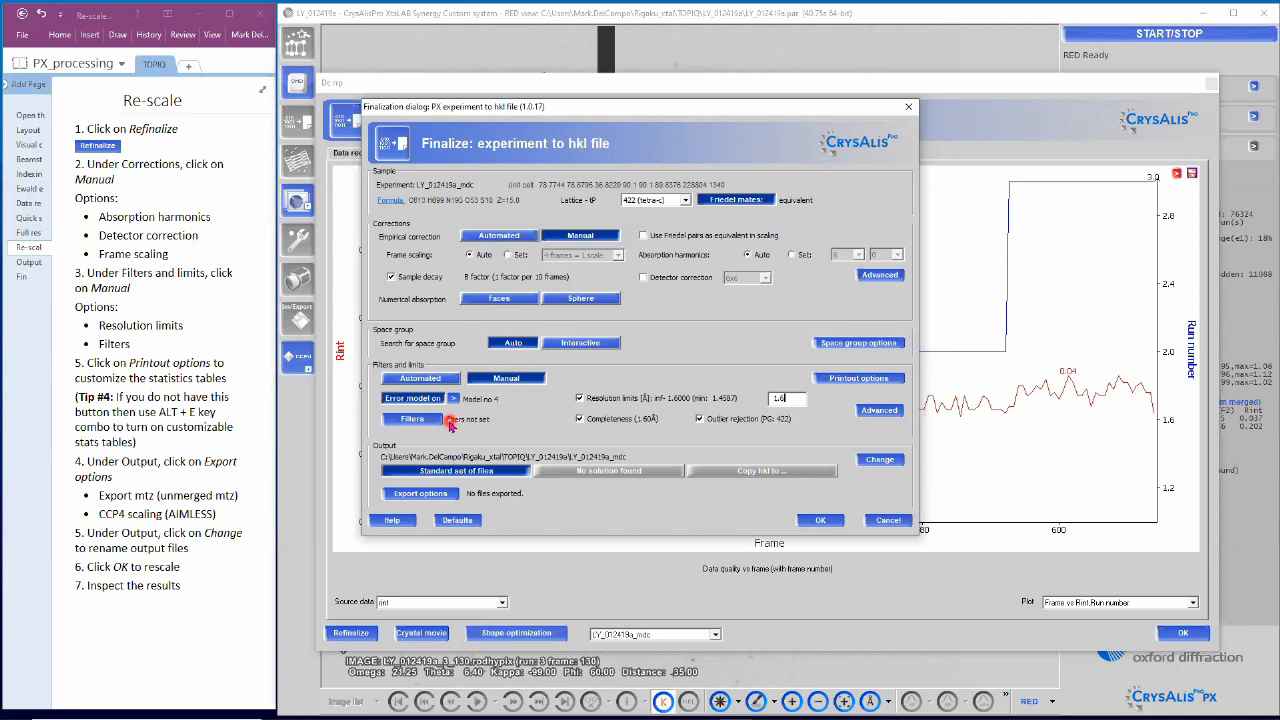
# Step: Add an Rint frame filter that rejects frames with Rint greater than 0.3
pyautogui.click(437, 421)
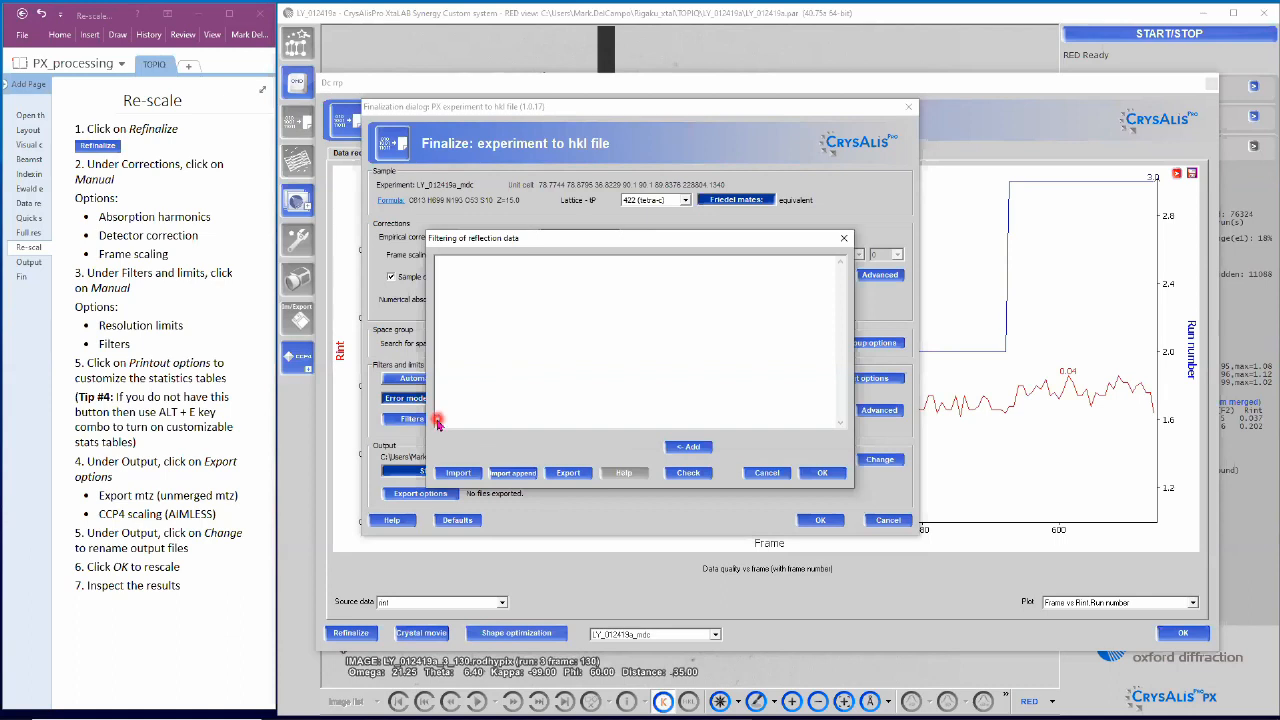
pyautogui.click(688, 447)
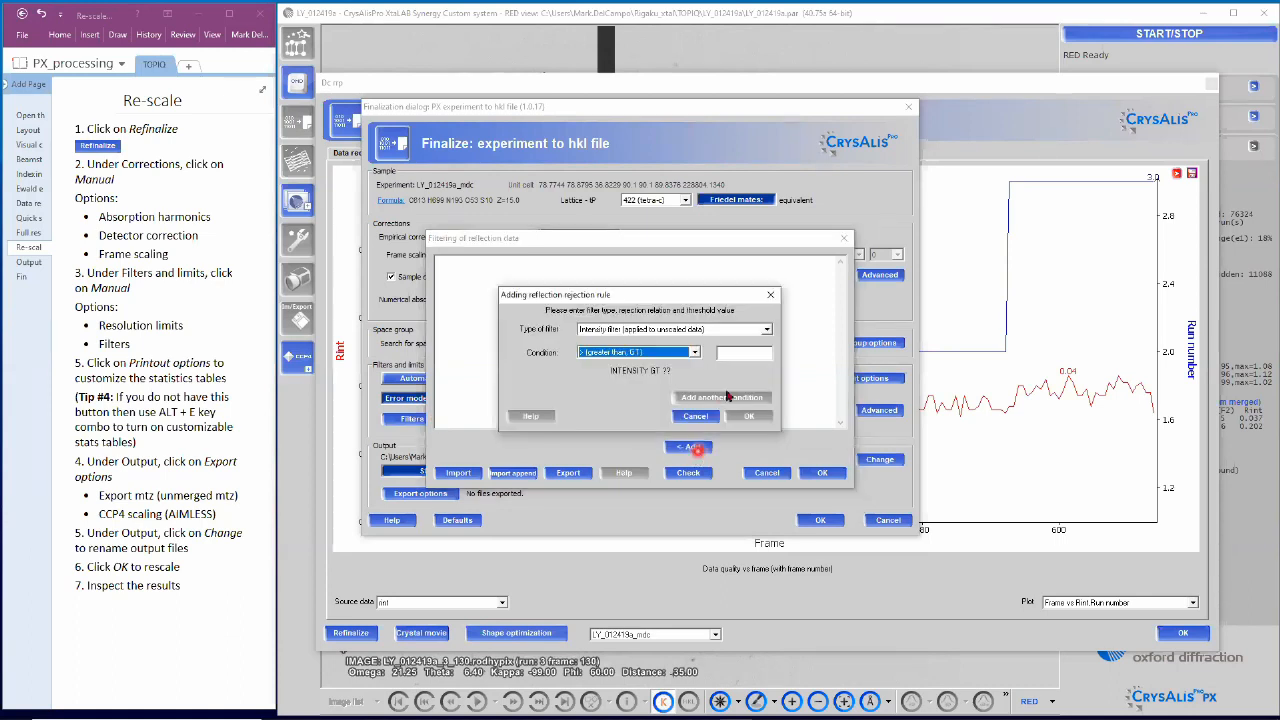
pyautogui.click(757, 334)
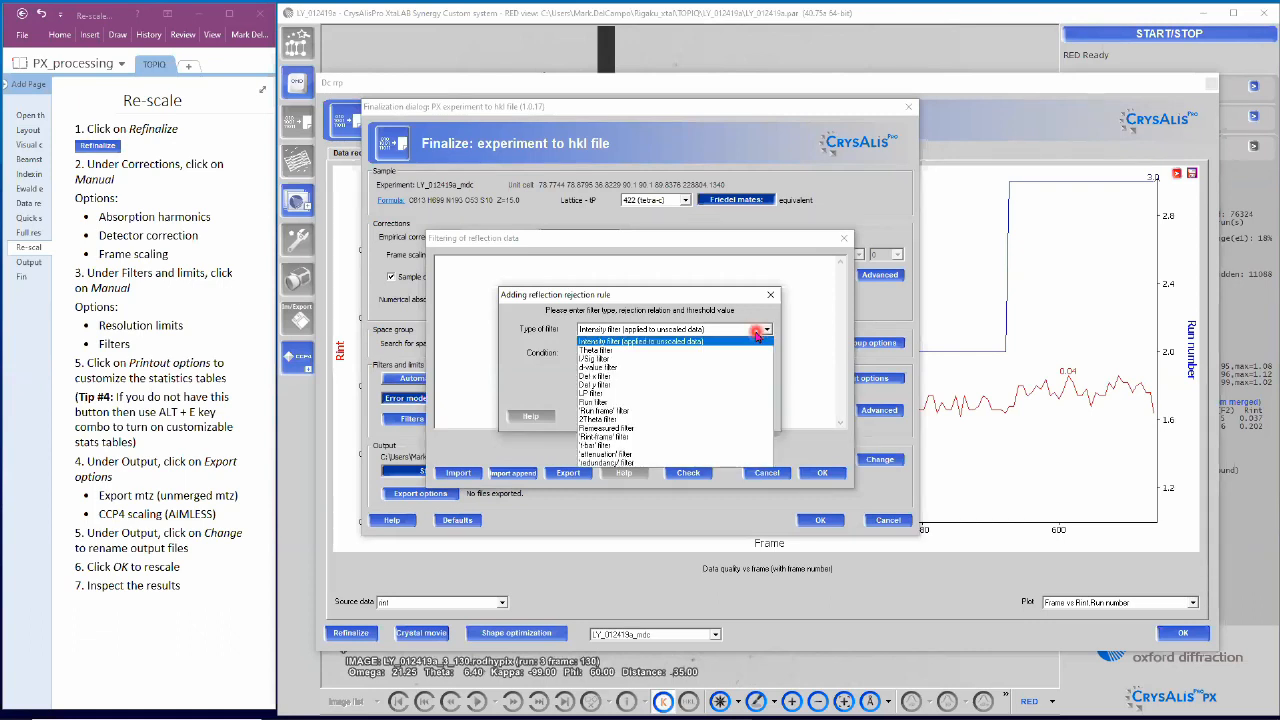
pyautogui.click(607, 437)
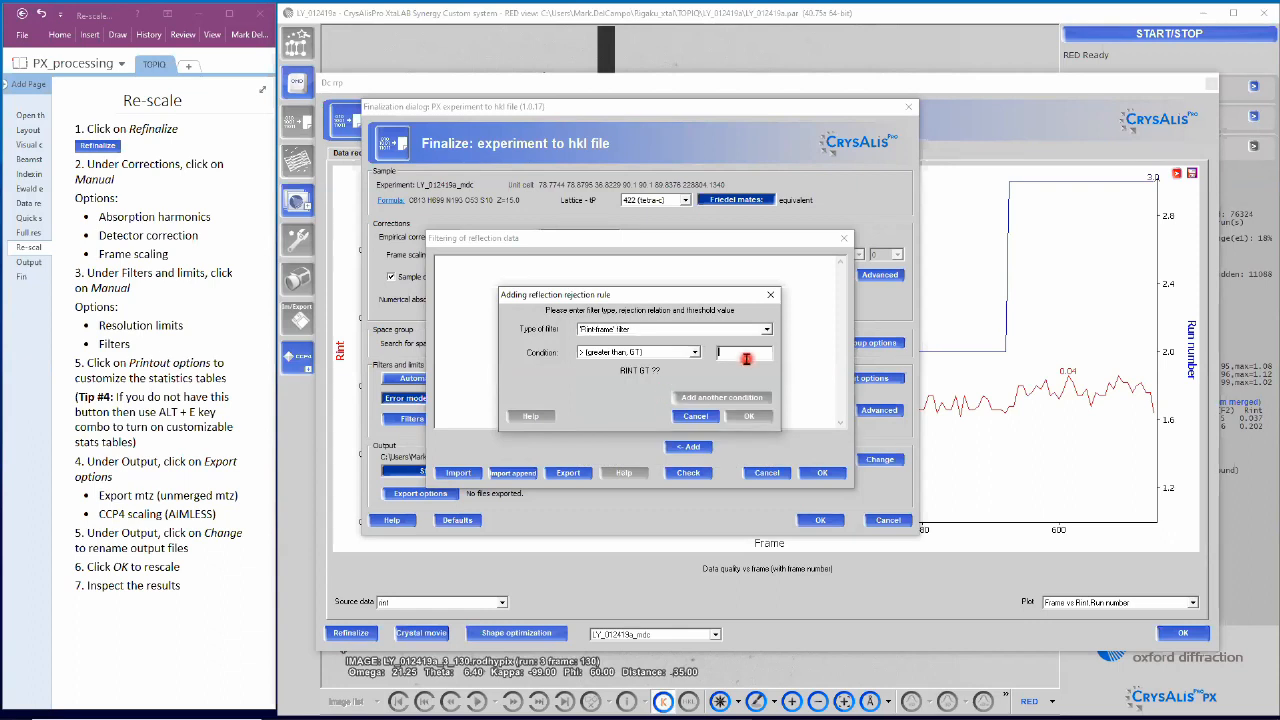
pyautogui.write('0.3')
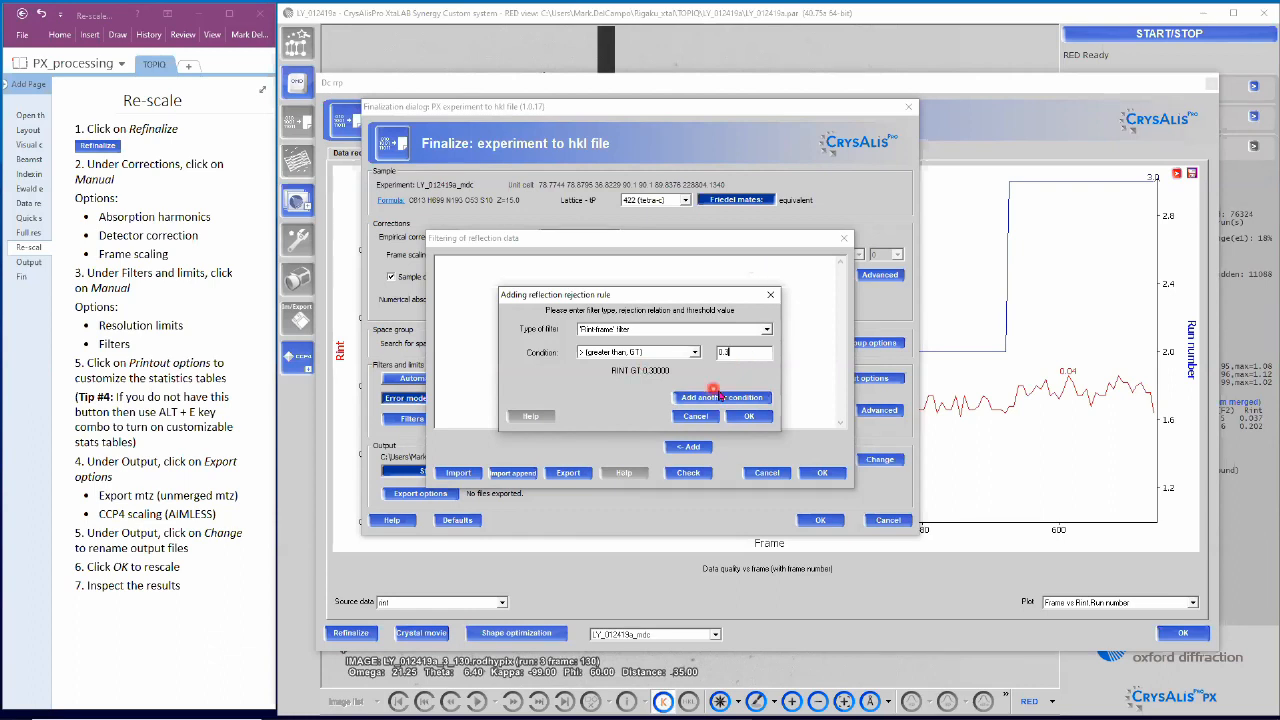
pyautogui.click(746, 413)
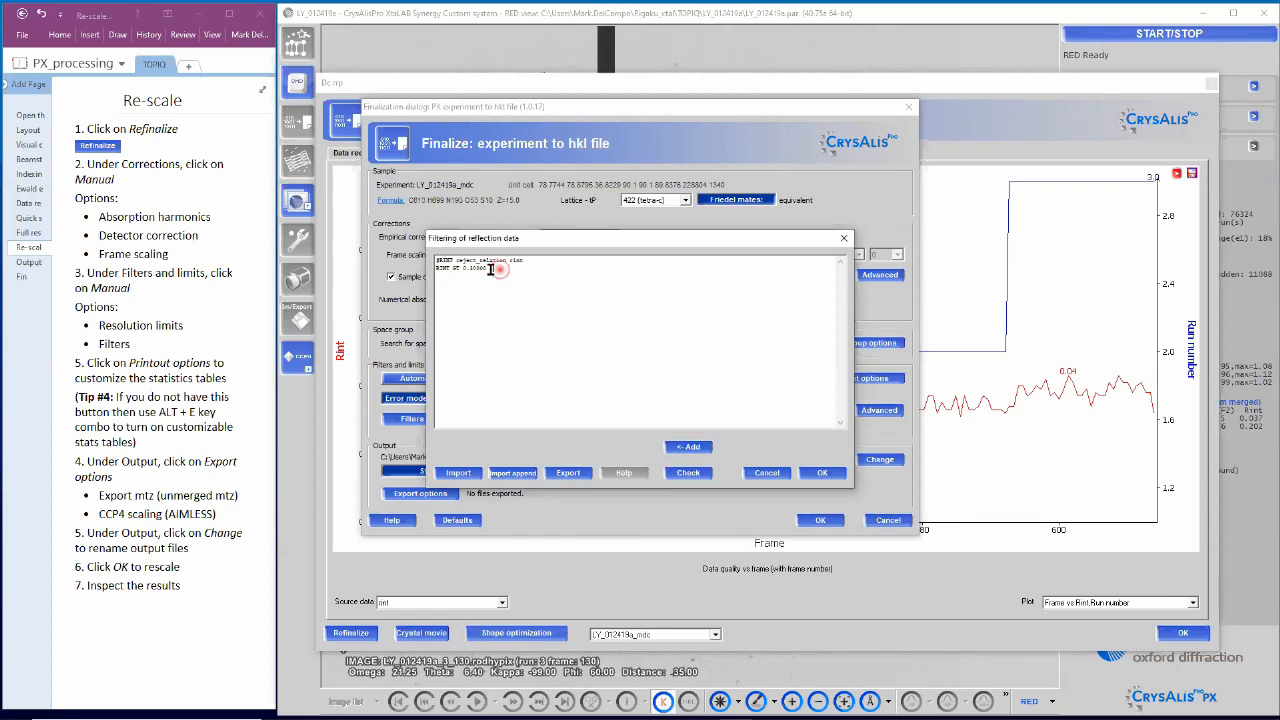
pyautogui.moveTo(437, 260); pyautogui.dragTo(533, 340)
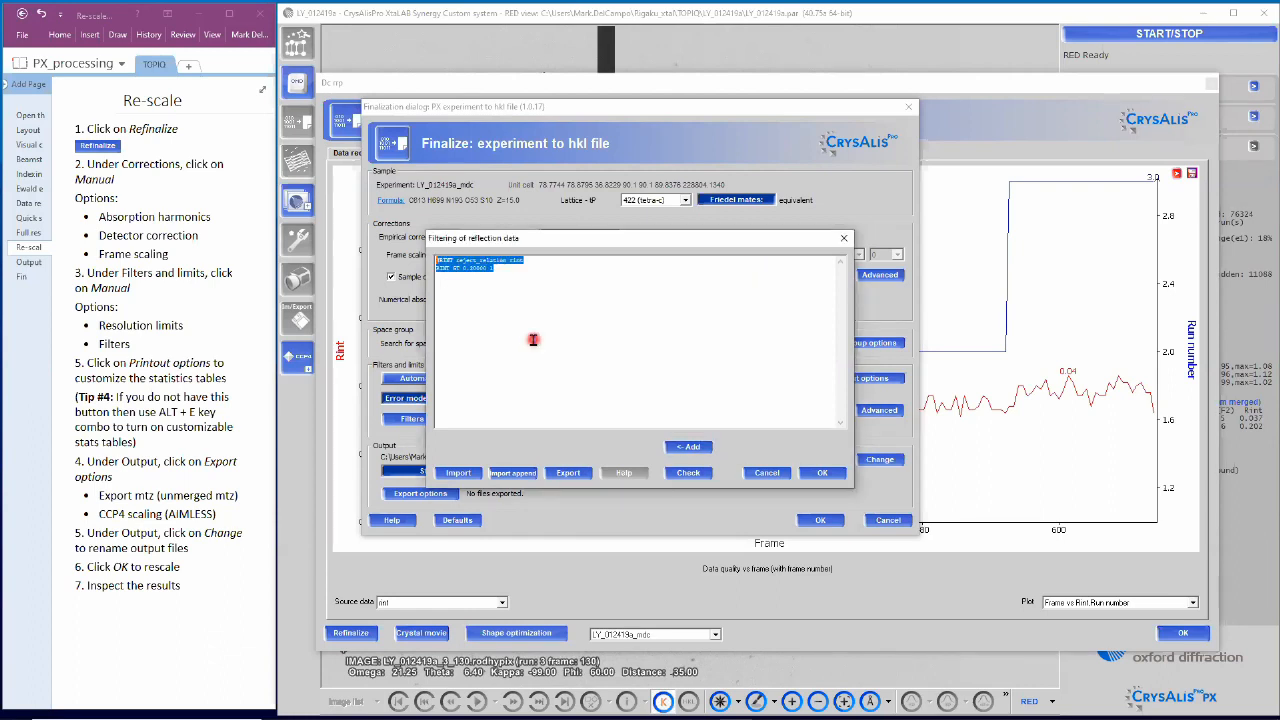
pyautogui.click(819, 477)
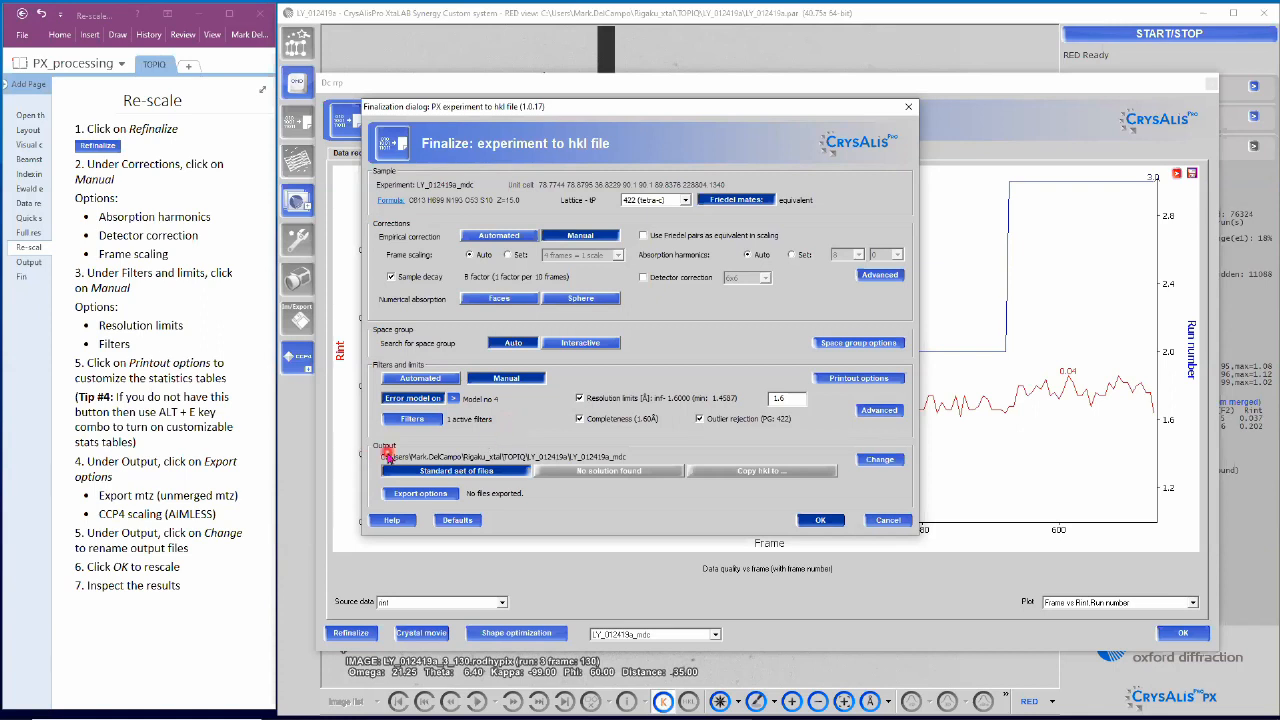
# Step: Turn on Export MTZ in the File export options
pyautogui.click(449, 495)
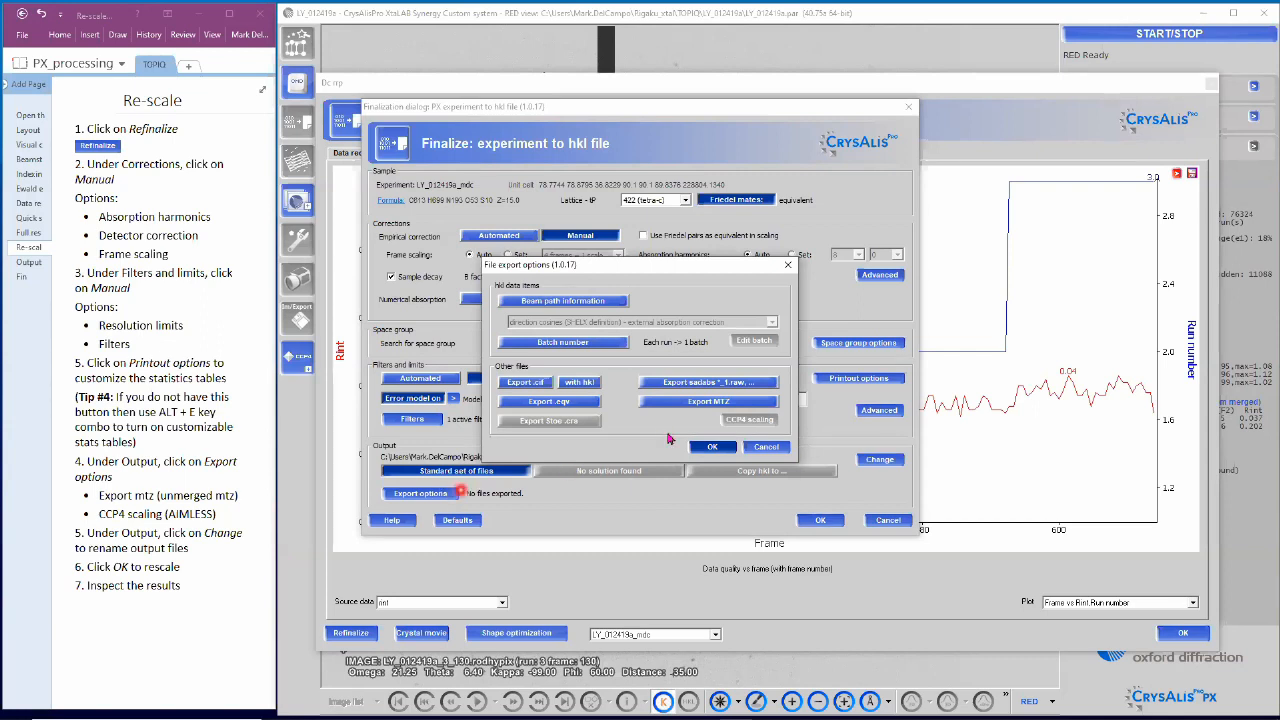
pyautogui.click(683, 408)
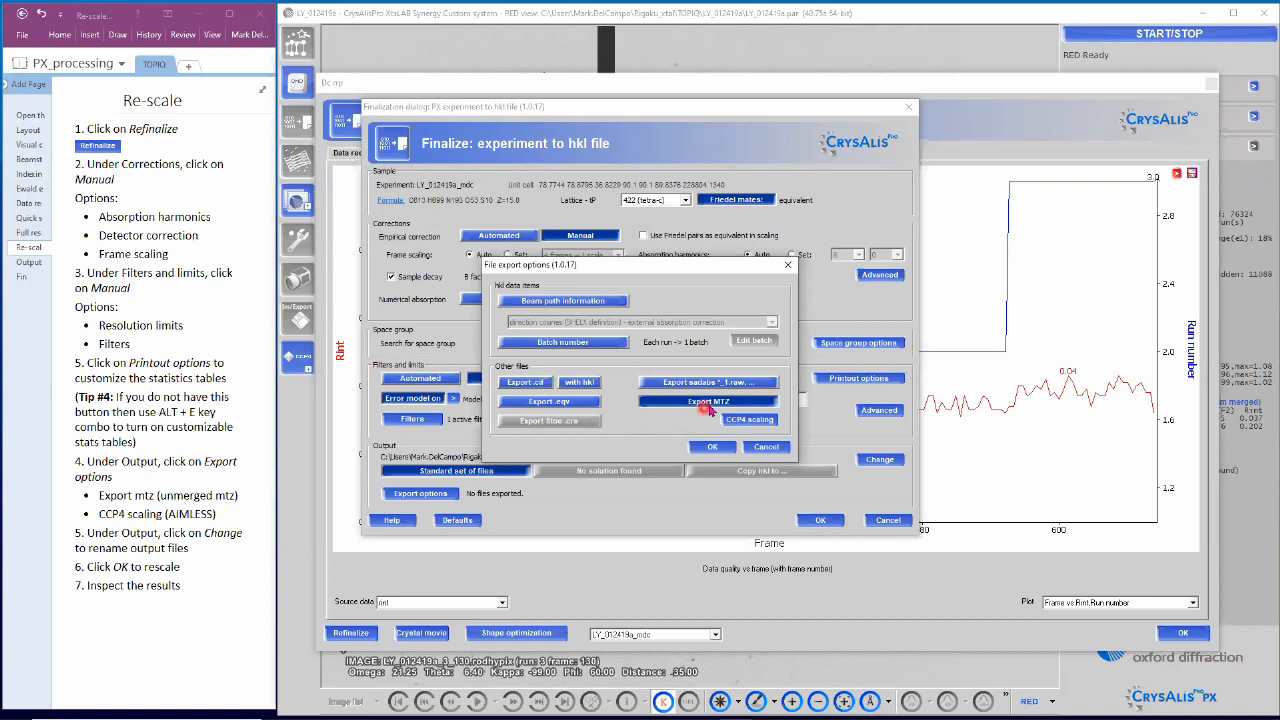
pyautogui.click(702, 404)
# Step: Enable MTZ data scaling with CCP4 for project LY_012419a, dataset 0
pyautogui.click(745, 420)
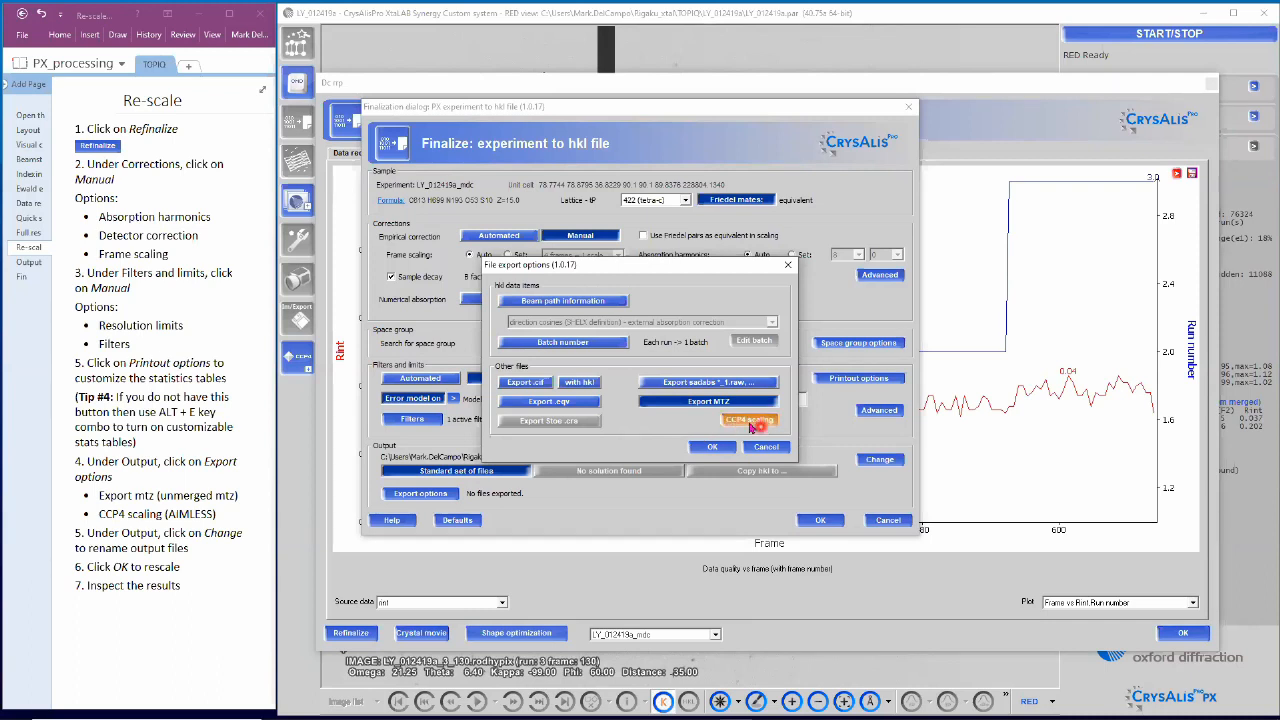
pyautogui.click(748, 422)
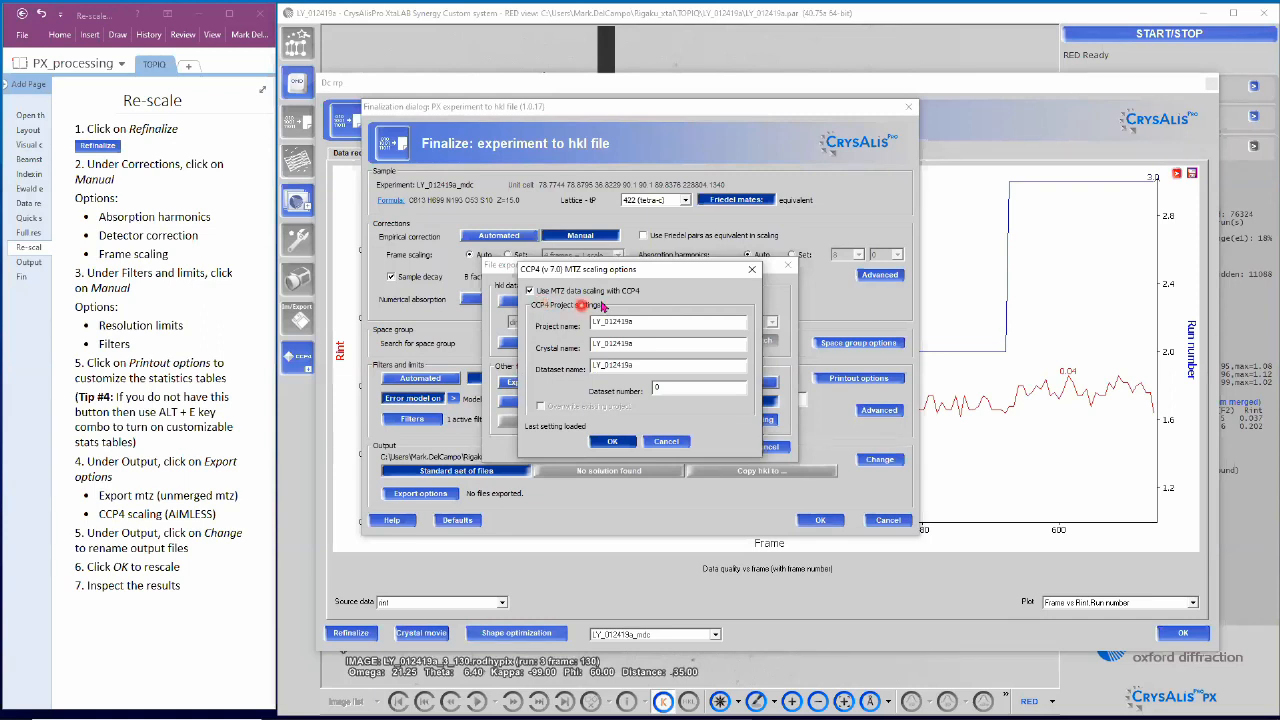
pyautogui.click(530, 291)
pyautogui.press('Return')
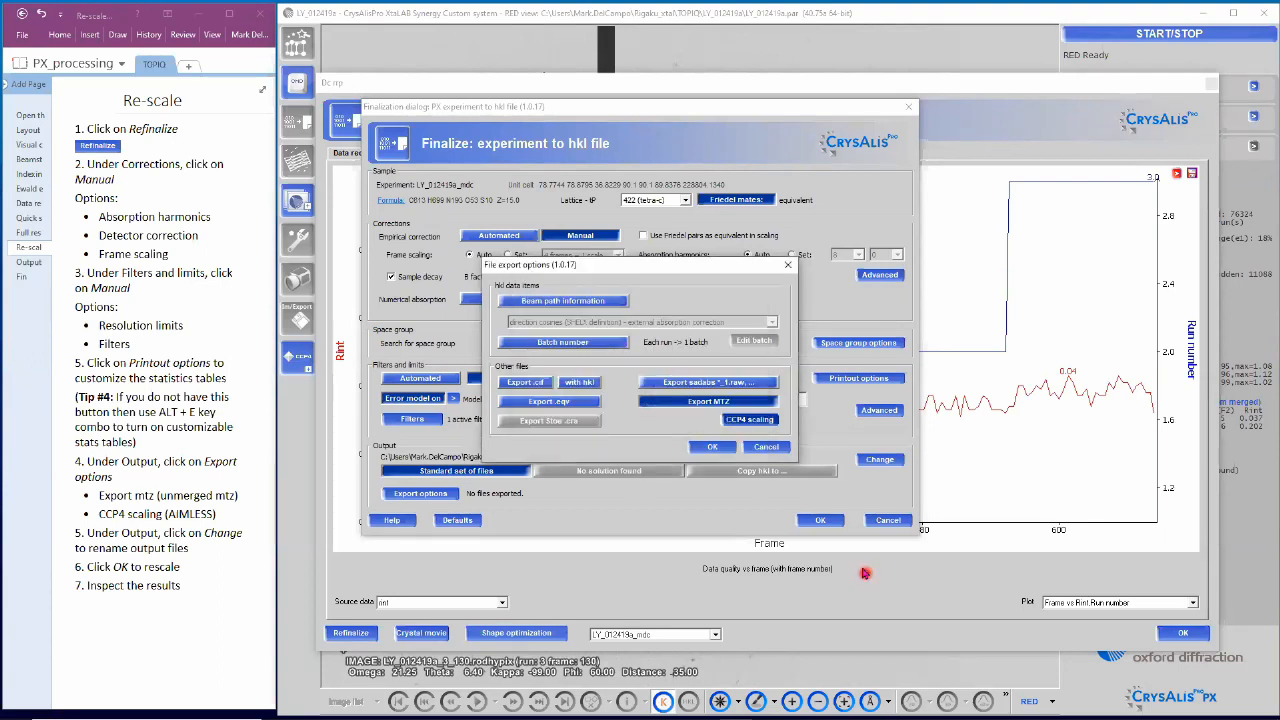
pyautogui.click(721, 450)
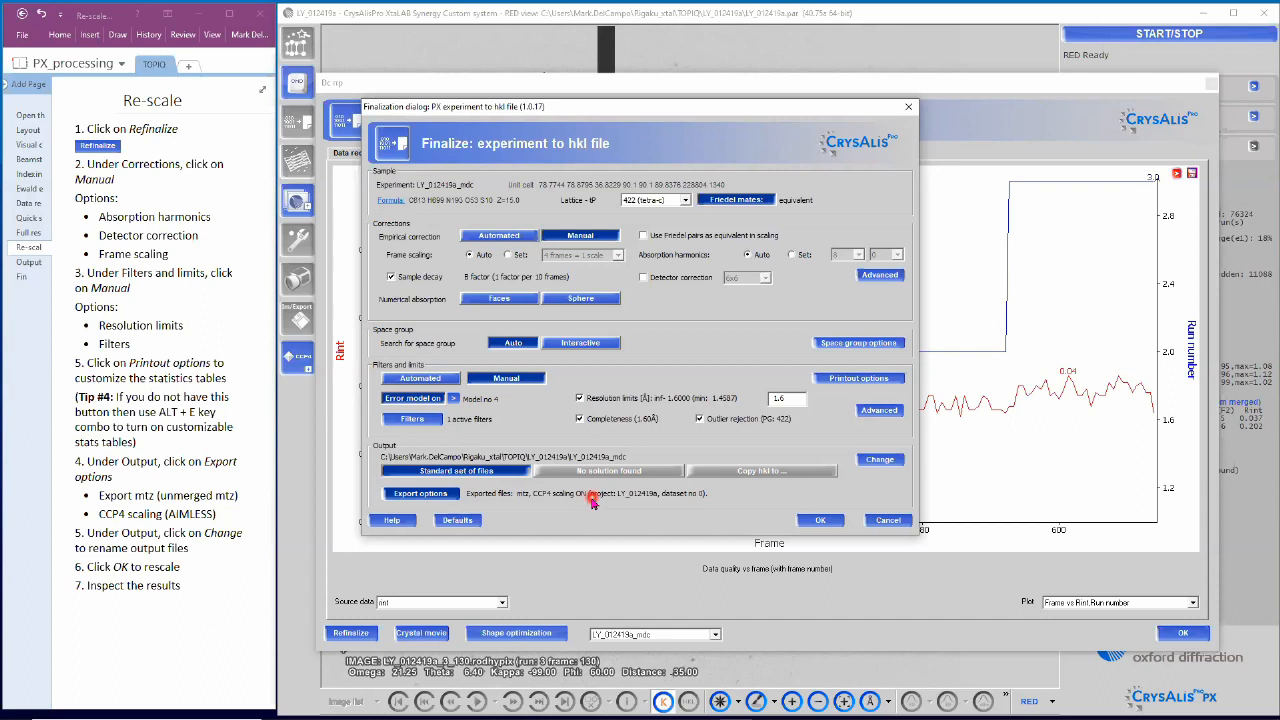
# Step: Start the re-scaling run, which offers space groups P4(1)2(1)2 and P4(3)2(1)2
pyautogui.click(815, 521)
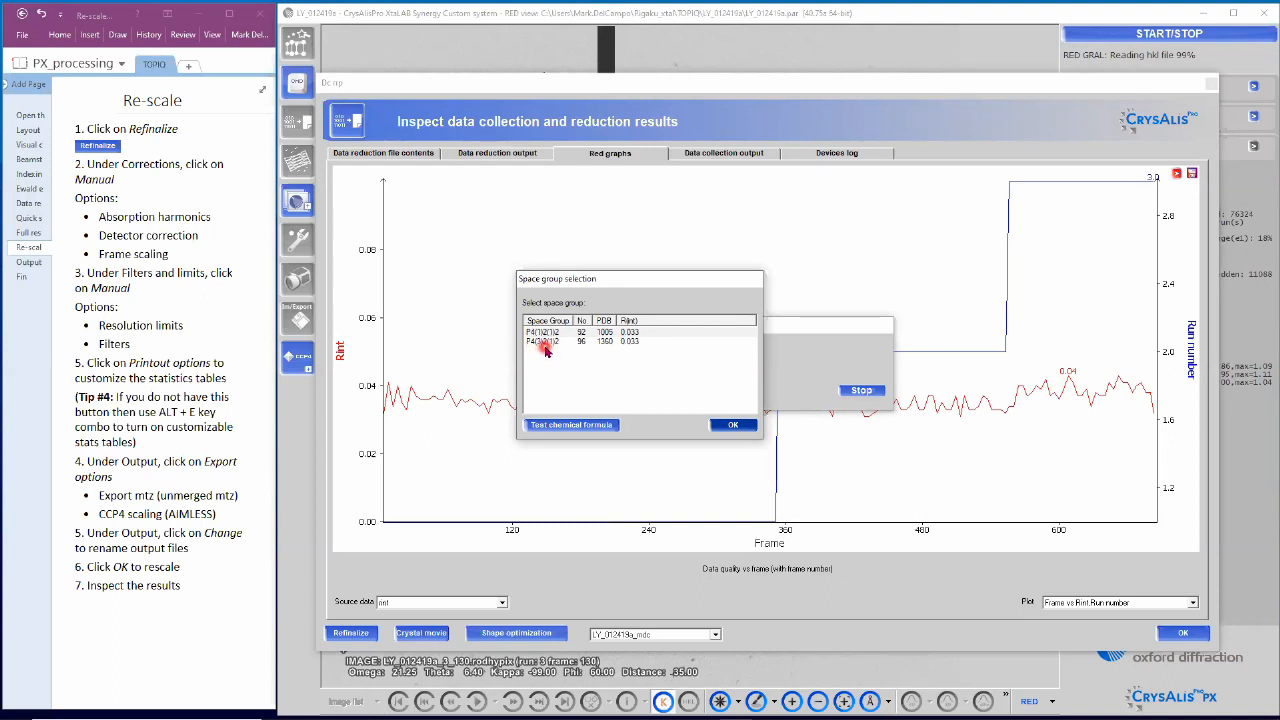
# Step: Pick space group P4(3)2(1)2 and confirm it so the re-scaling runs to completion
pyautogui.click(543, 343)
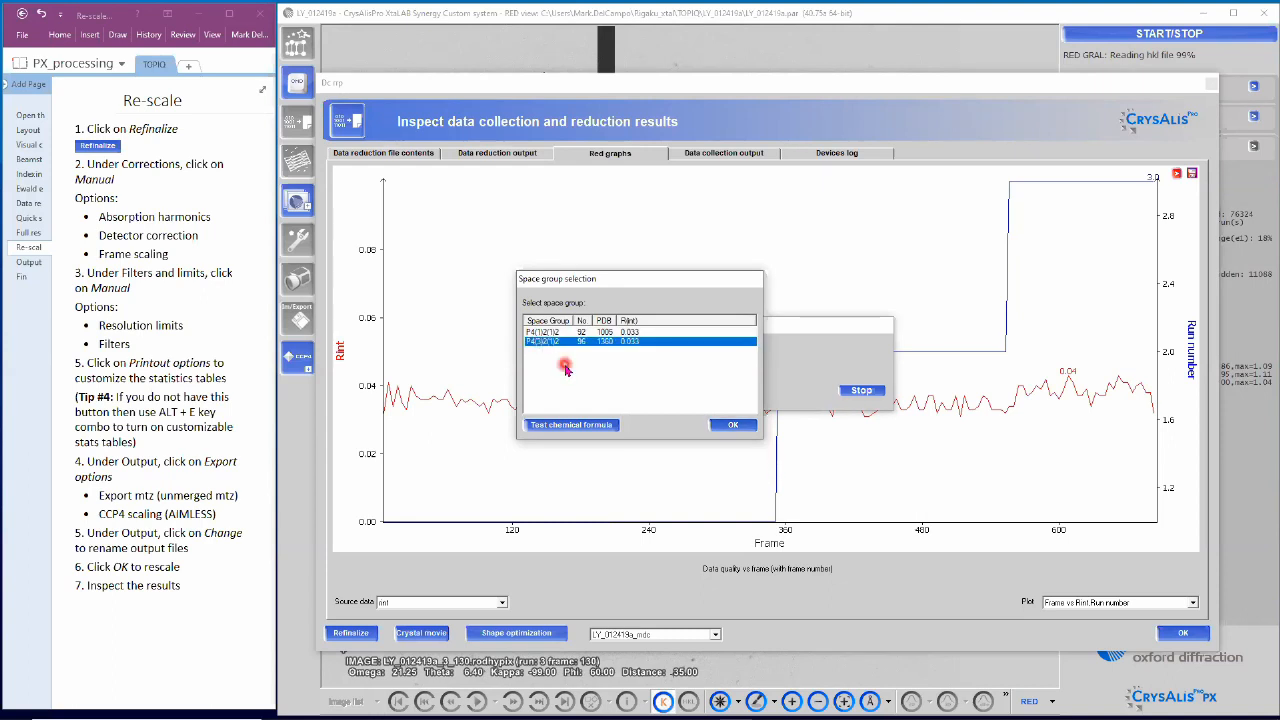
pyautogui.click(747, 429)
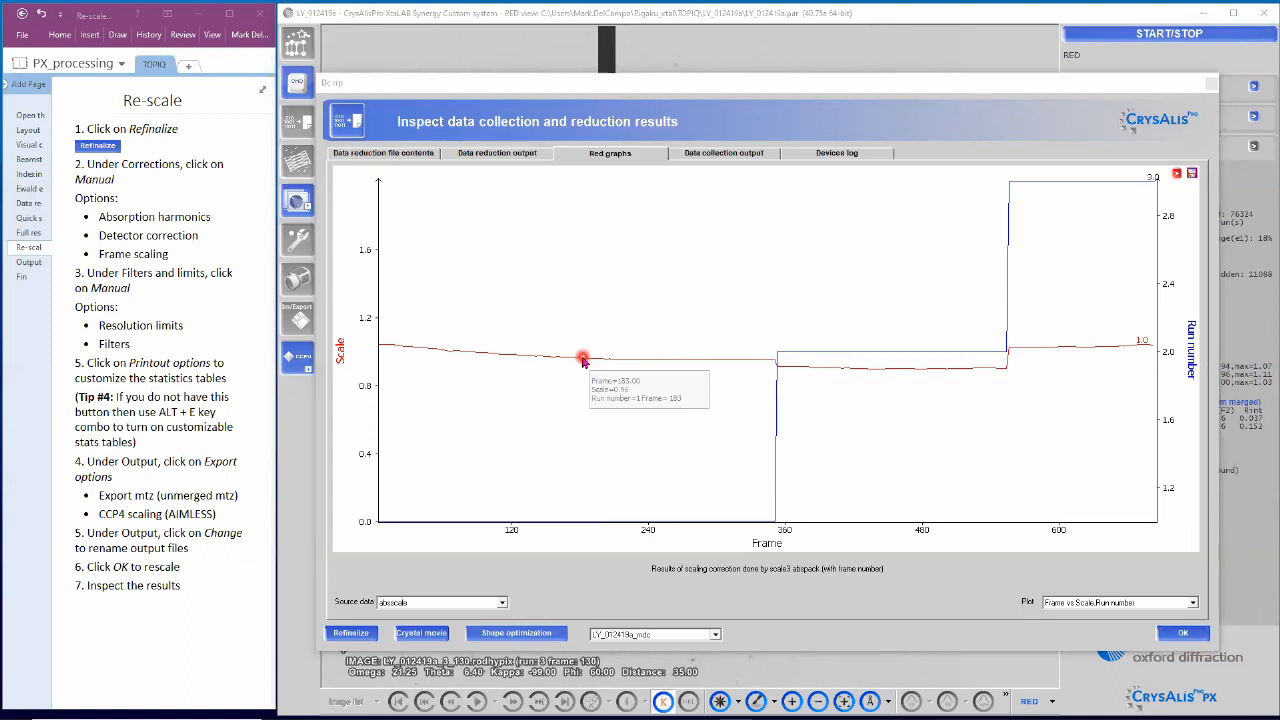
# Step: Review the Data reduction output statistics tables, then close the results window
pyautogui.click(517, 158)
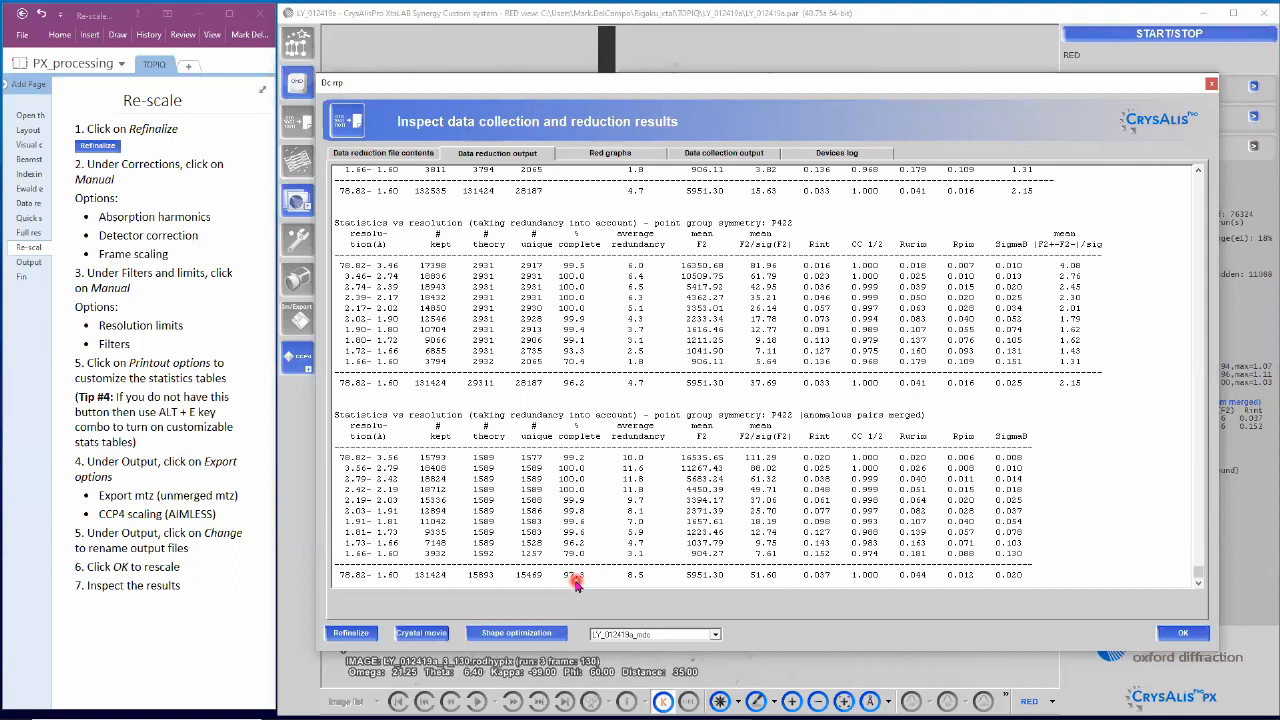
pyautogui.click(1168, 634)
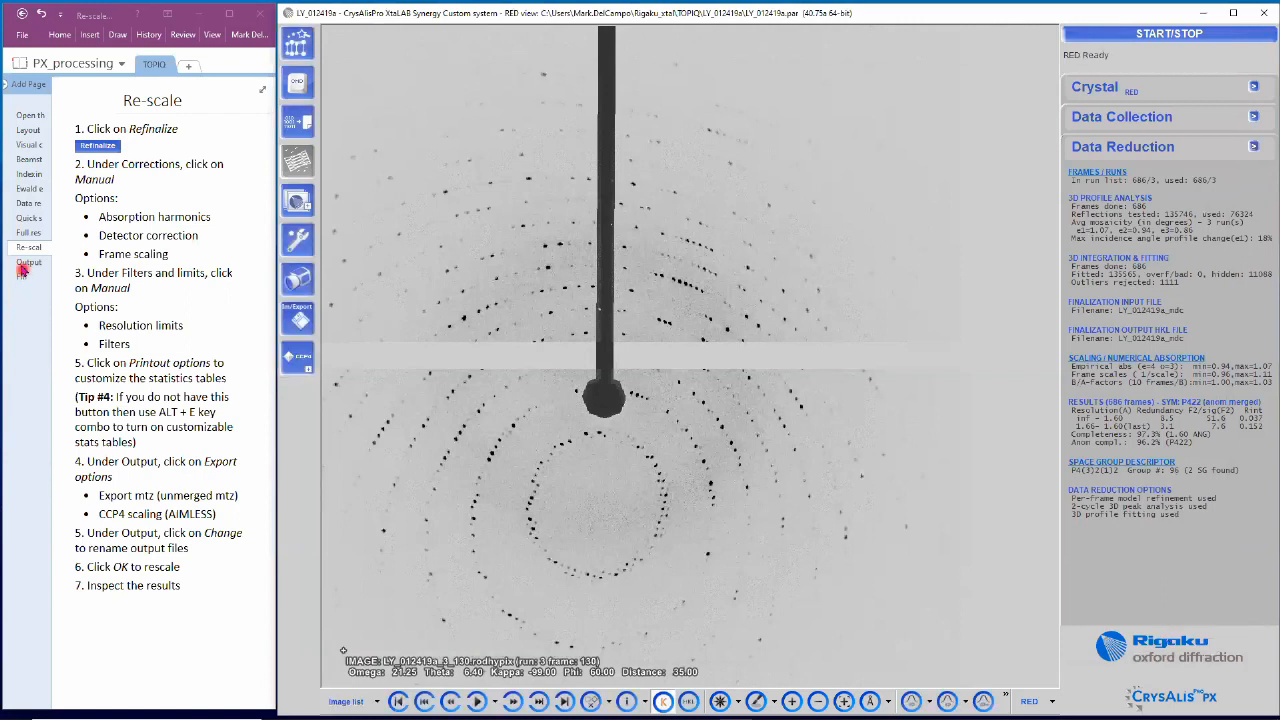
# Step: Show the Output files page in OneNote, then return focus to CrysAlisPro
pyautogui.click(24, 266)
pyautogui.click(182, 387)
pyautogui.click(337, 695)
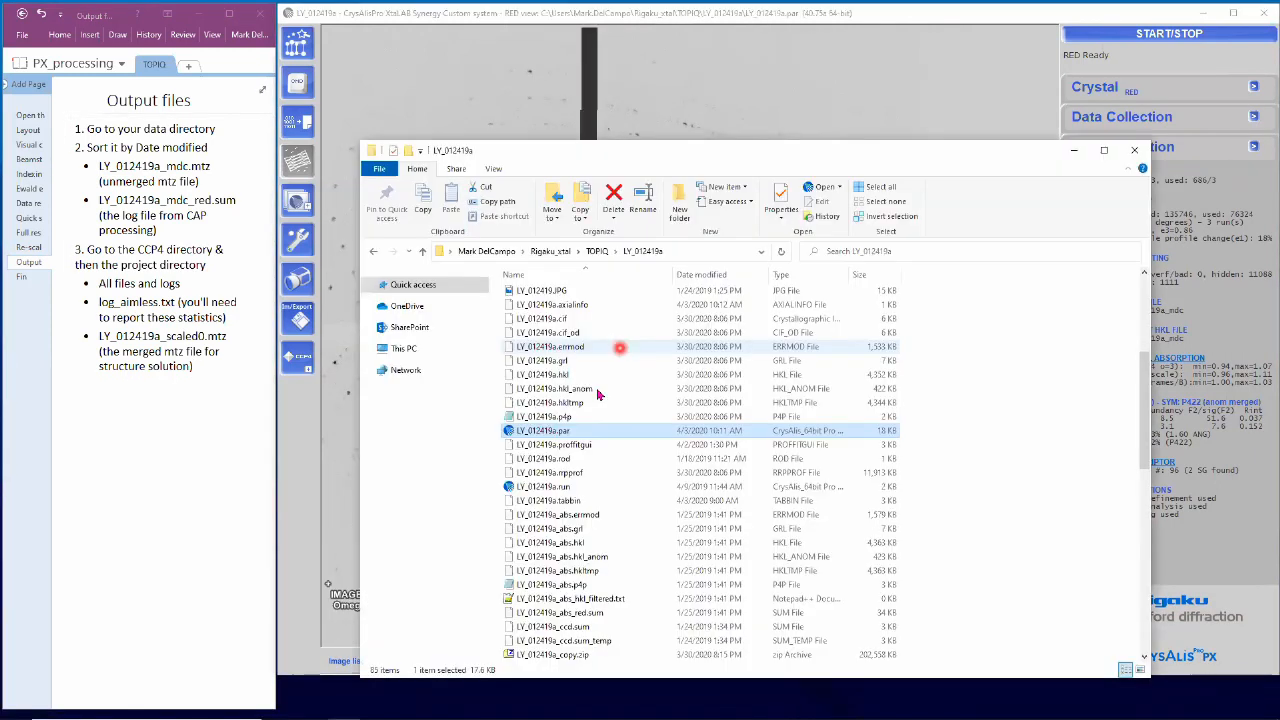
# Step: Sort by date, pick out LY_012419a_mdc.mtz and LY_012419a_mdc_red.sum, then re-sort by name
pyautogui.scroll(6, 597, 393)
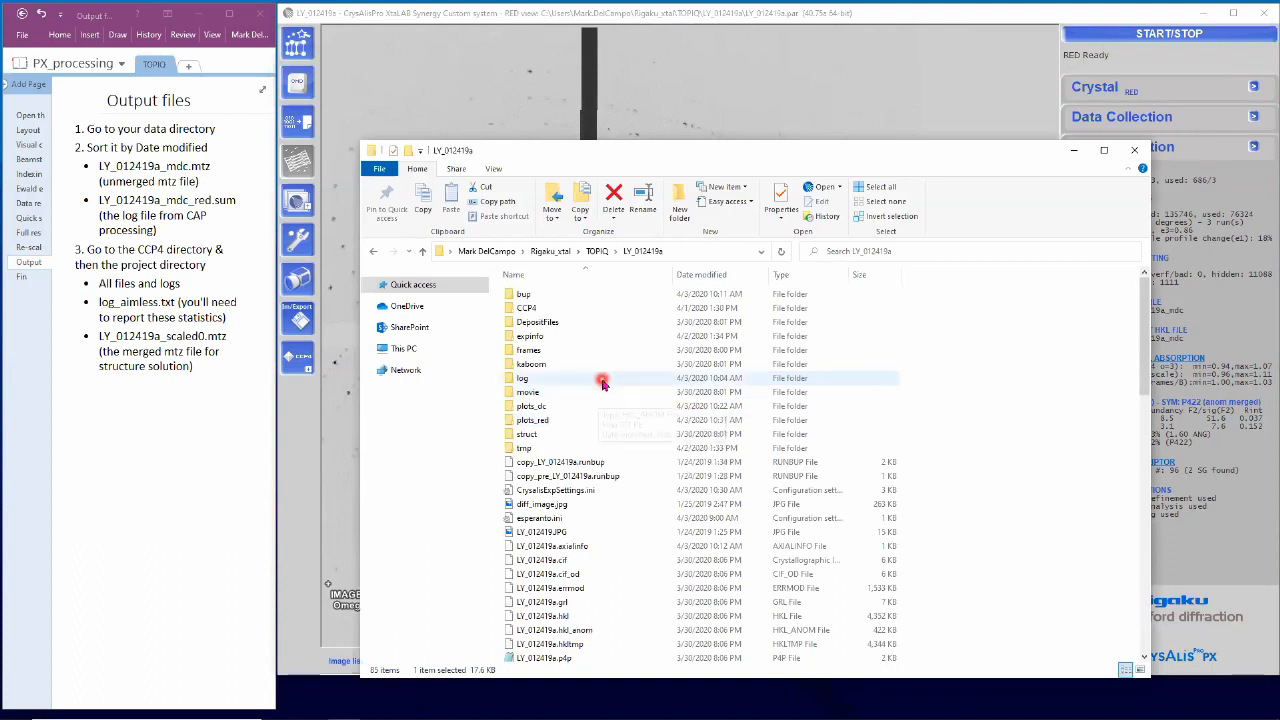
pyautogui.click(698, 279)
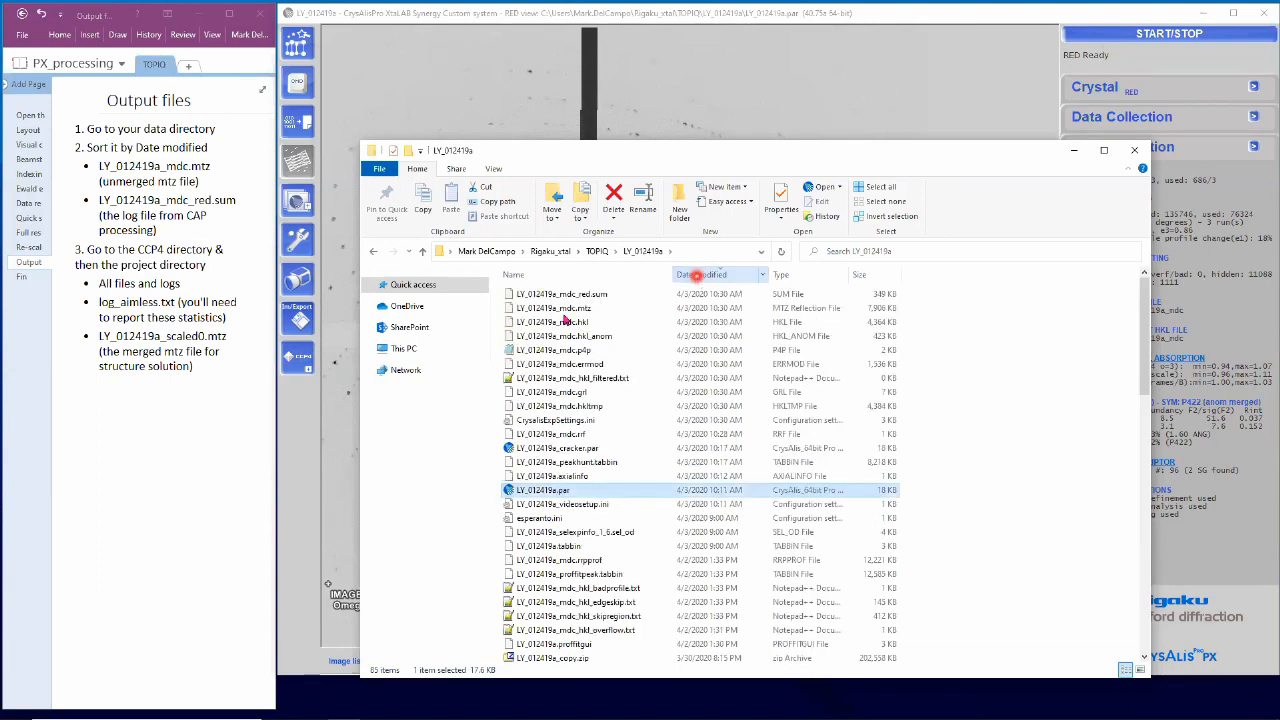
pyautogui.click(568, 310)
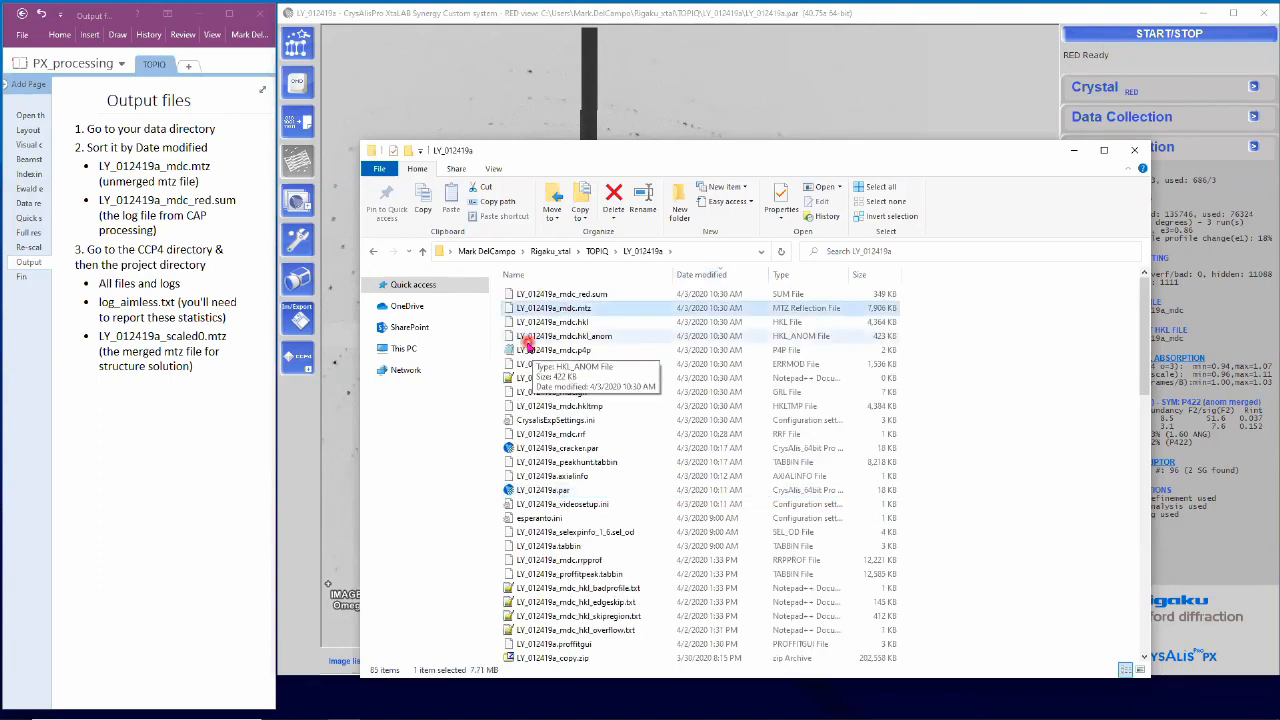
pyautogui.click(578, 298)
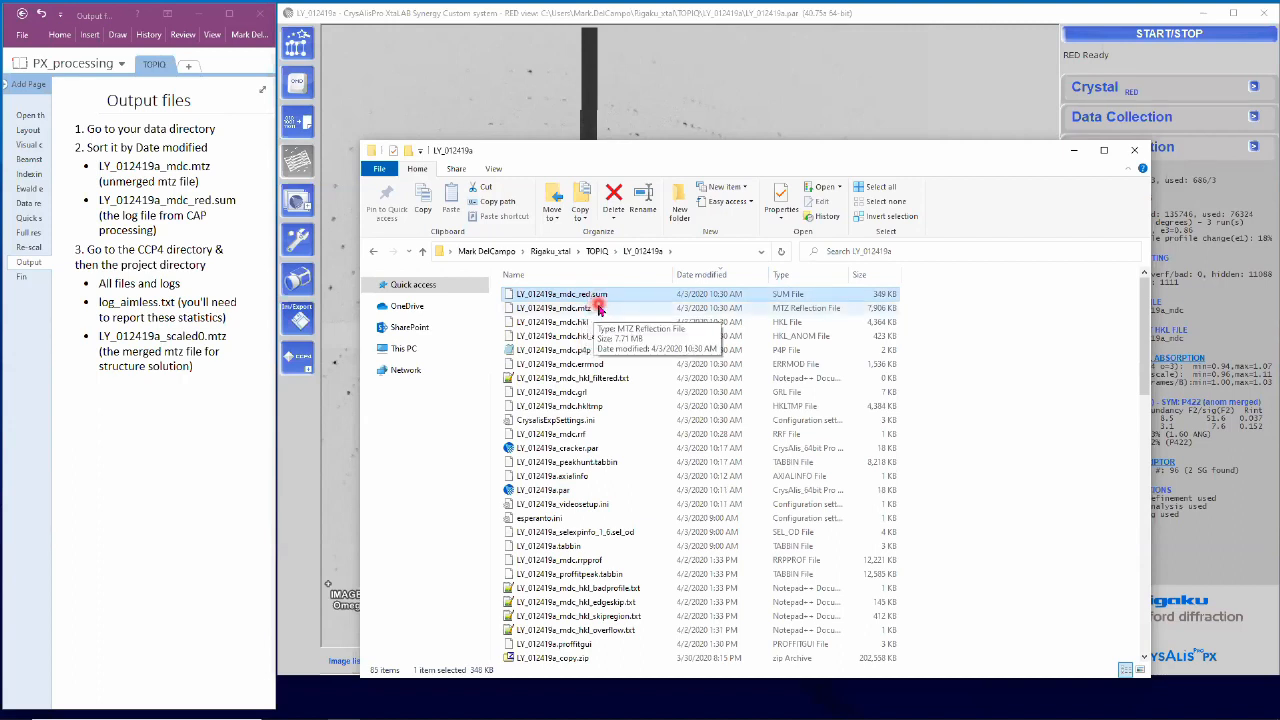
pyautogui.click(527, 272)
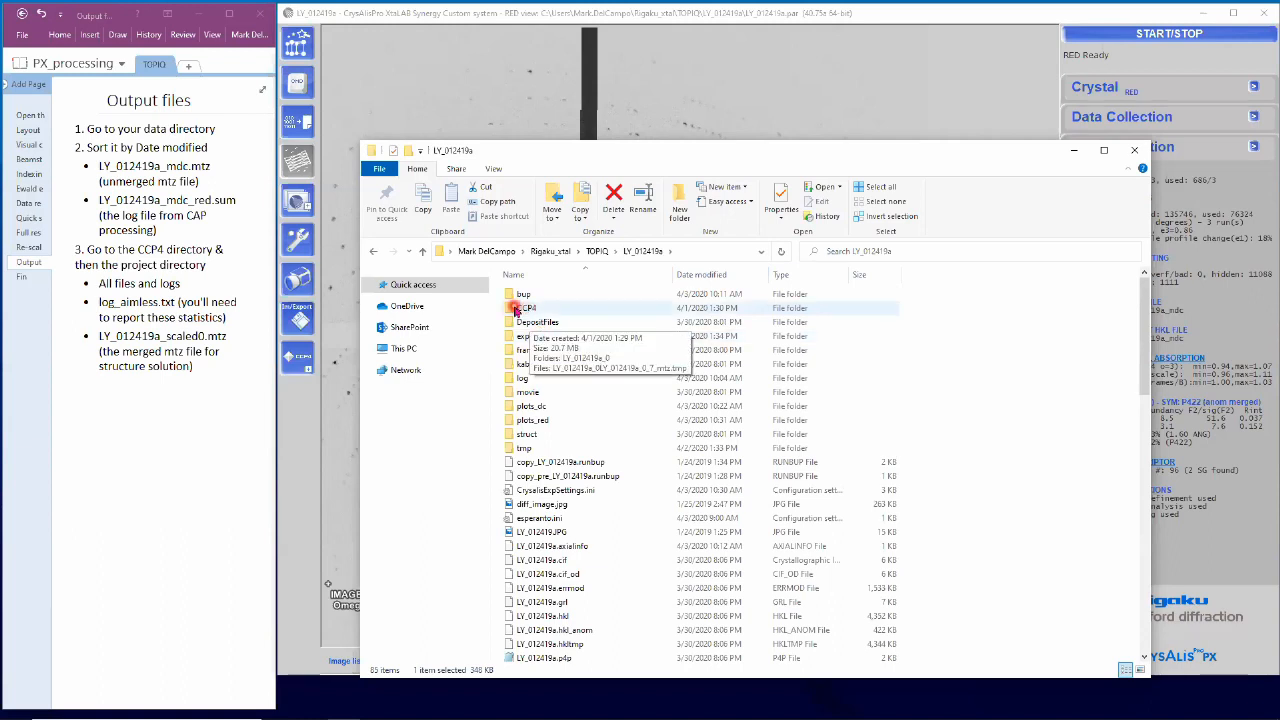
# Step: Enter CCP4/LY_012419a_0, inspect LY_012419a.mtz and LY_012419a_scaled0.mtz, and open log_aimless.txt
pyautogui.doubleClick(512, 308)
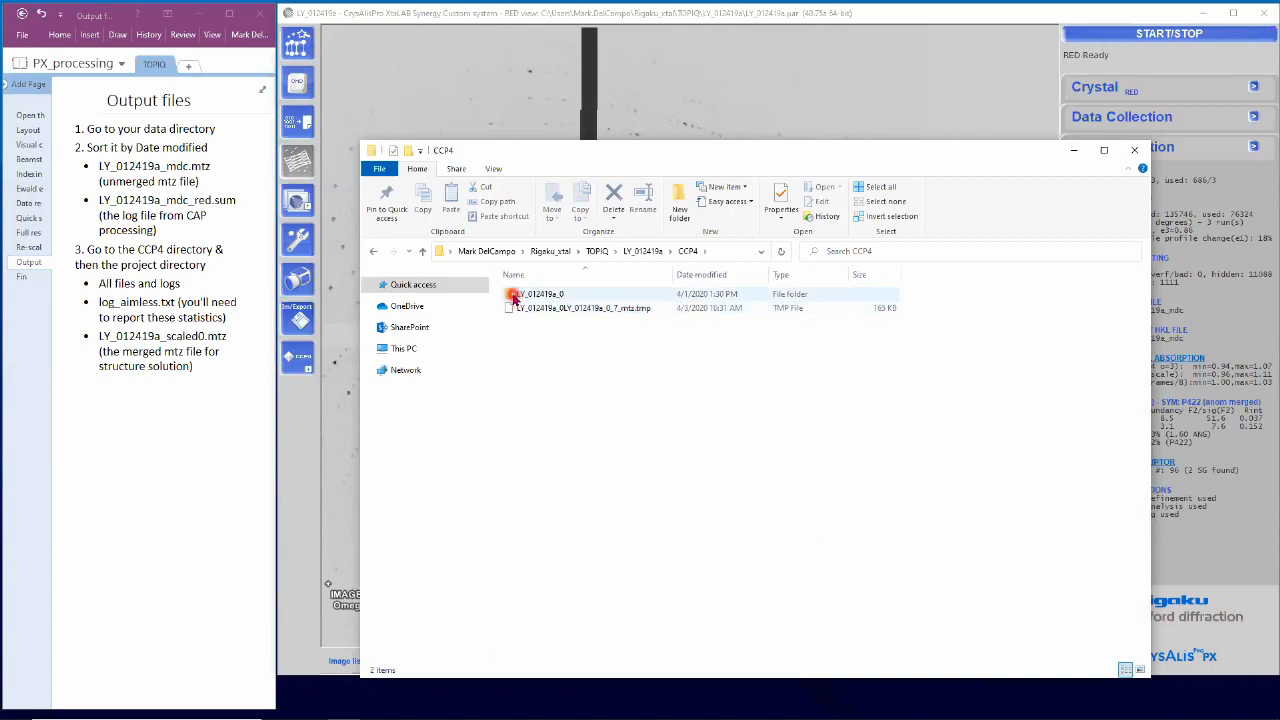
pyautogui.doubleClick(514, 297)
pyautogui.moveTo(681, 141); pyautogui.dragTo(681, 64)
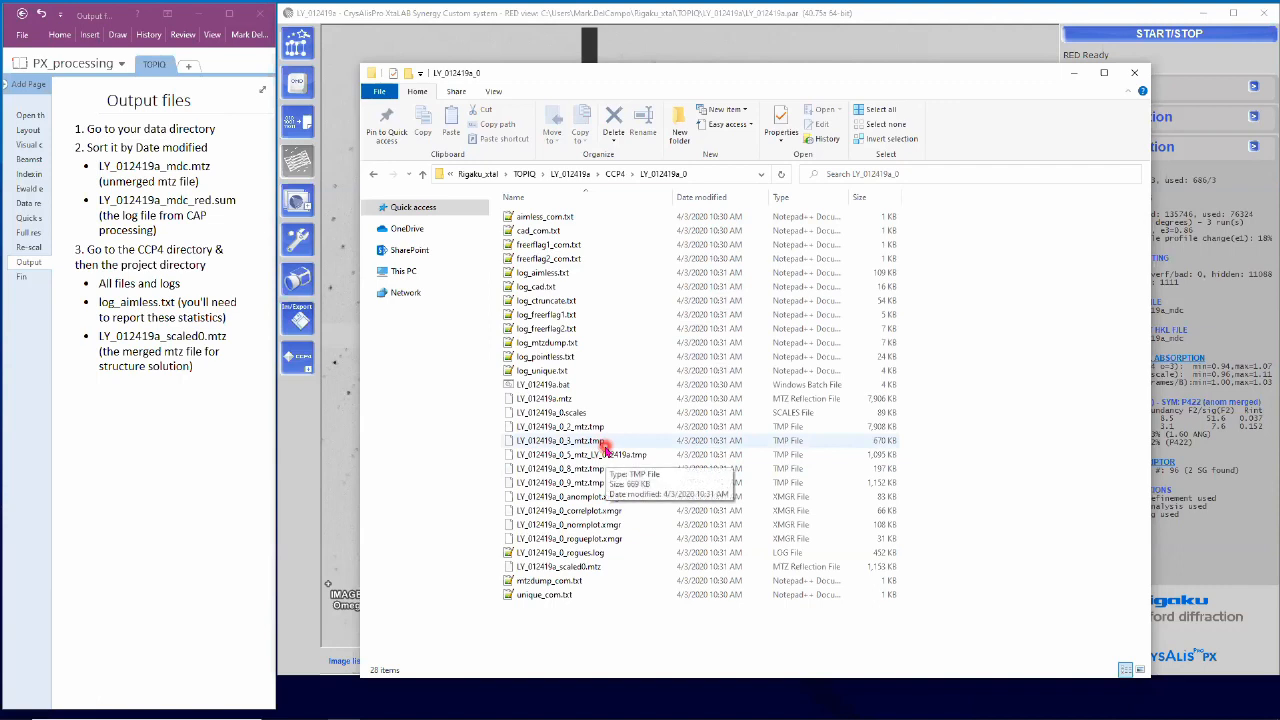
pyautogui.click(551, 401)
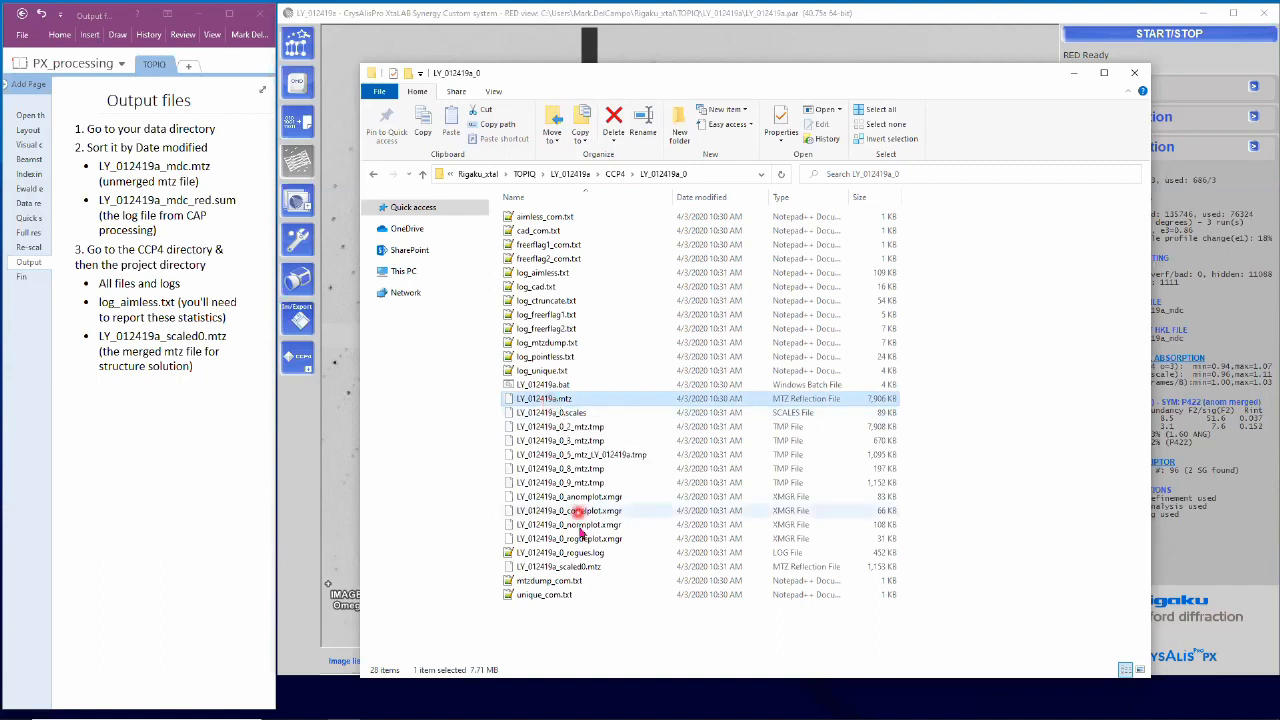
pyautogui.click(575, 568)
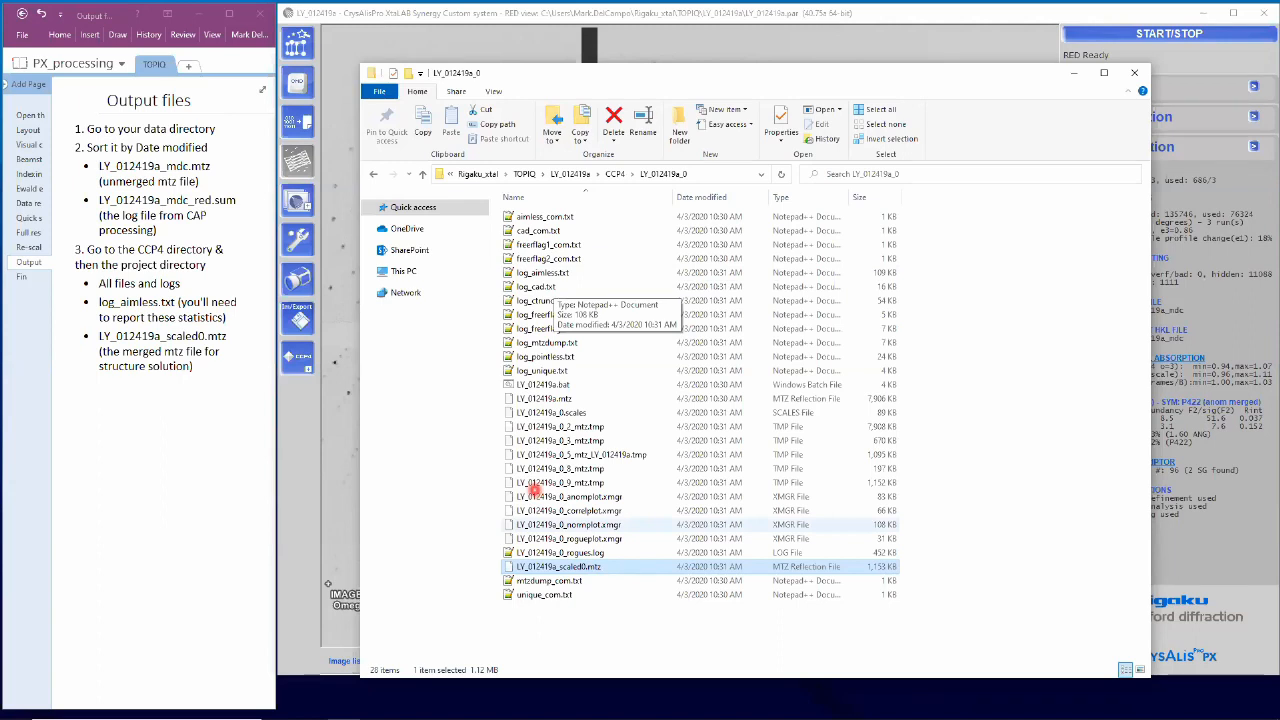
pyautogui.click(685, 419)
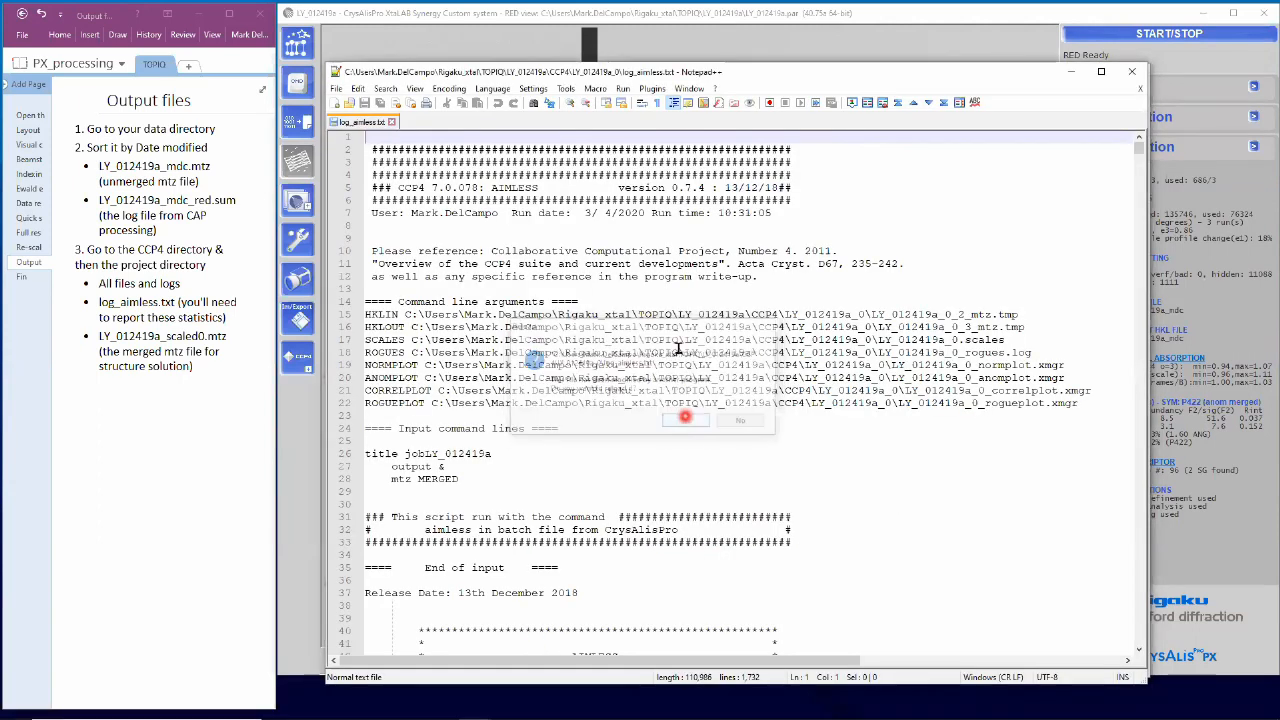
# Step: Scroll log_aimless.txt to the AIMLESS summary table and enlarge the log window
pyautogui.moveTo(1138, 152); pyautogui.dragTo(1138, 191)
pyautogui.moveTo(1115, 444); pyautogui.dragTo(1142, 653)
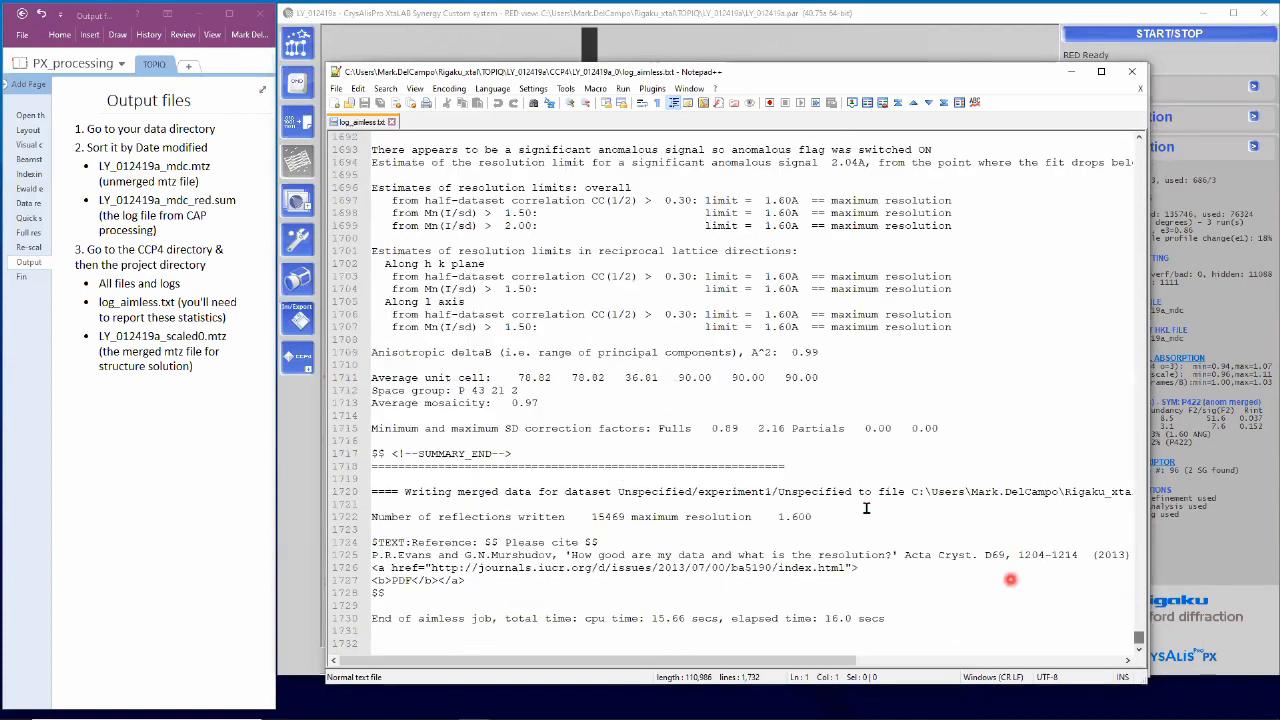
pyautogui.scroll(9, 866, 508)
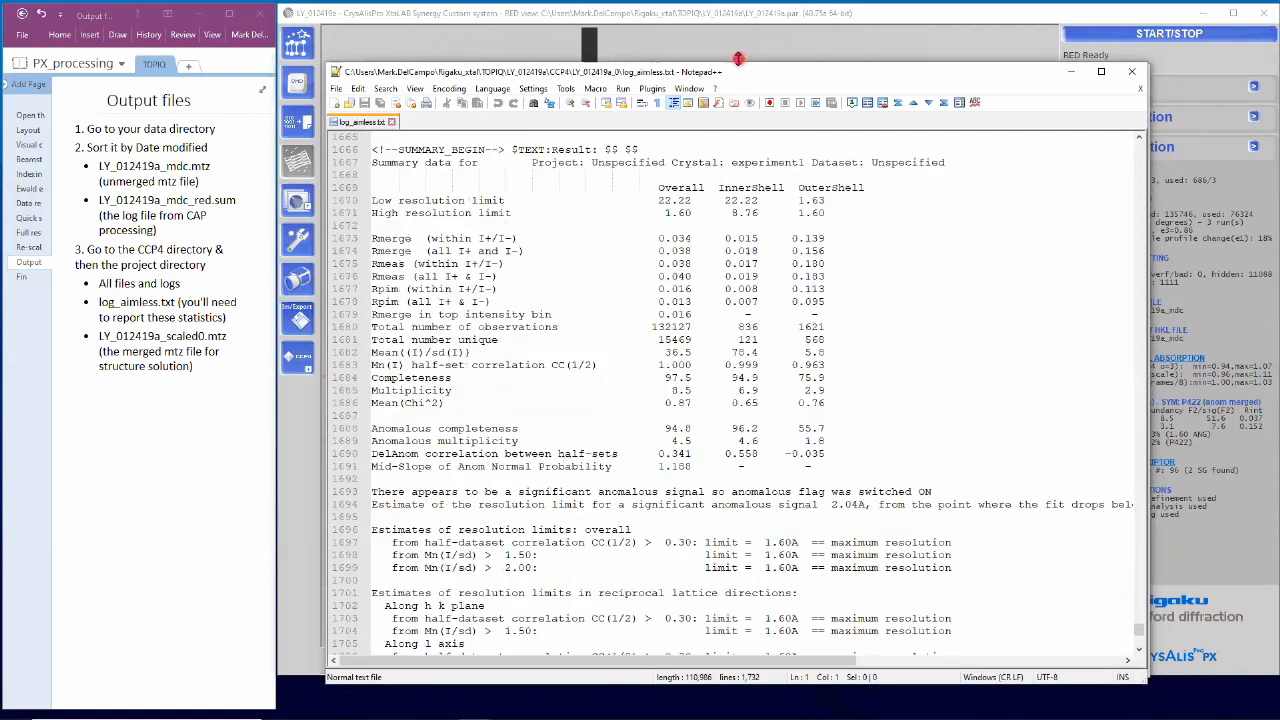
pyautogui.moveTo(742, 60); pyautogui.dragTo(742, 17)
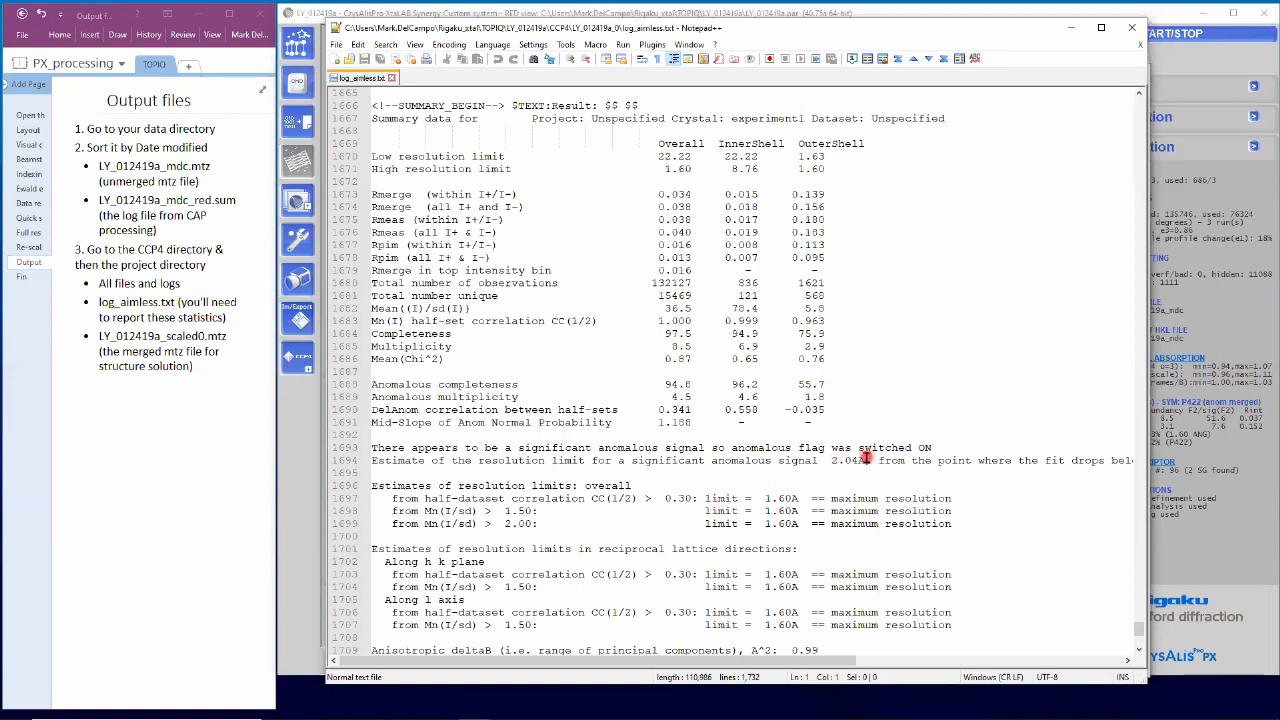
# Step: Minimise Notepad++ and File Explorer, leaving OneNote on the Fin page
pyautogui.click(1072, 33)
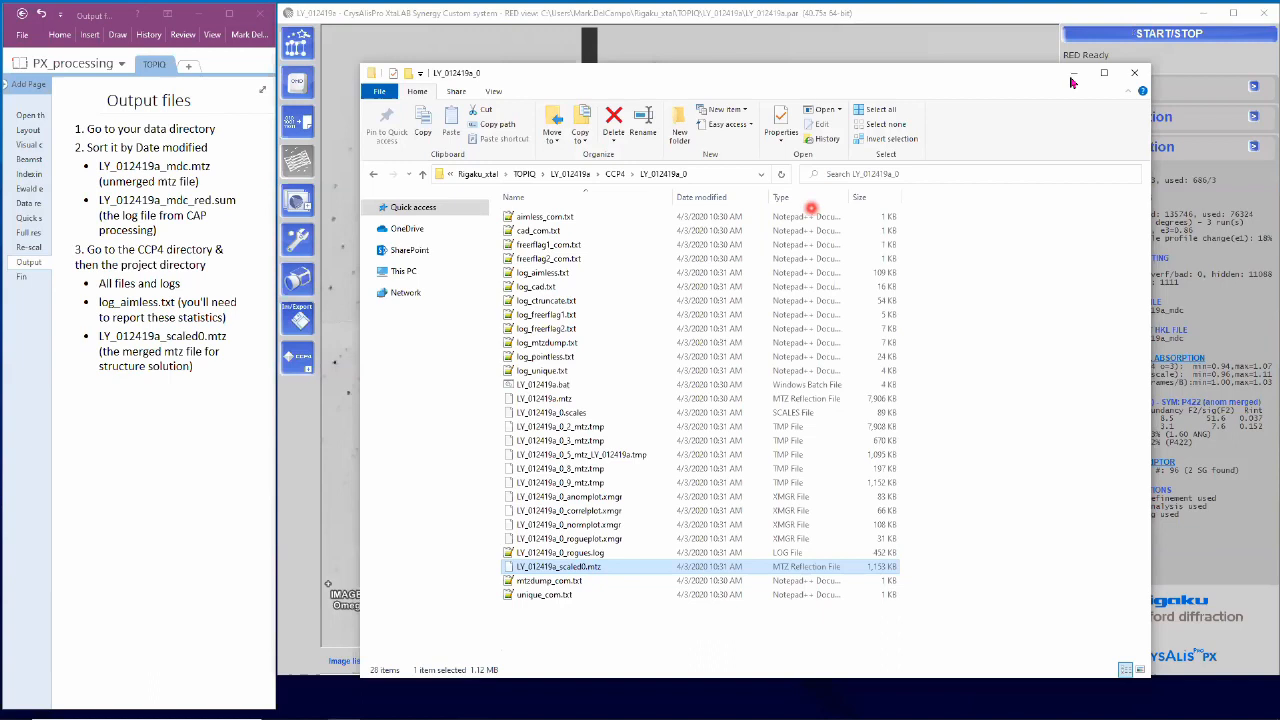
pyautogui.click(1076, 72)
pyautogui.click(24, 278)
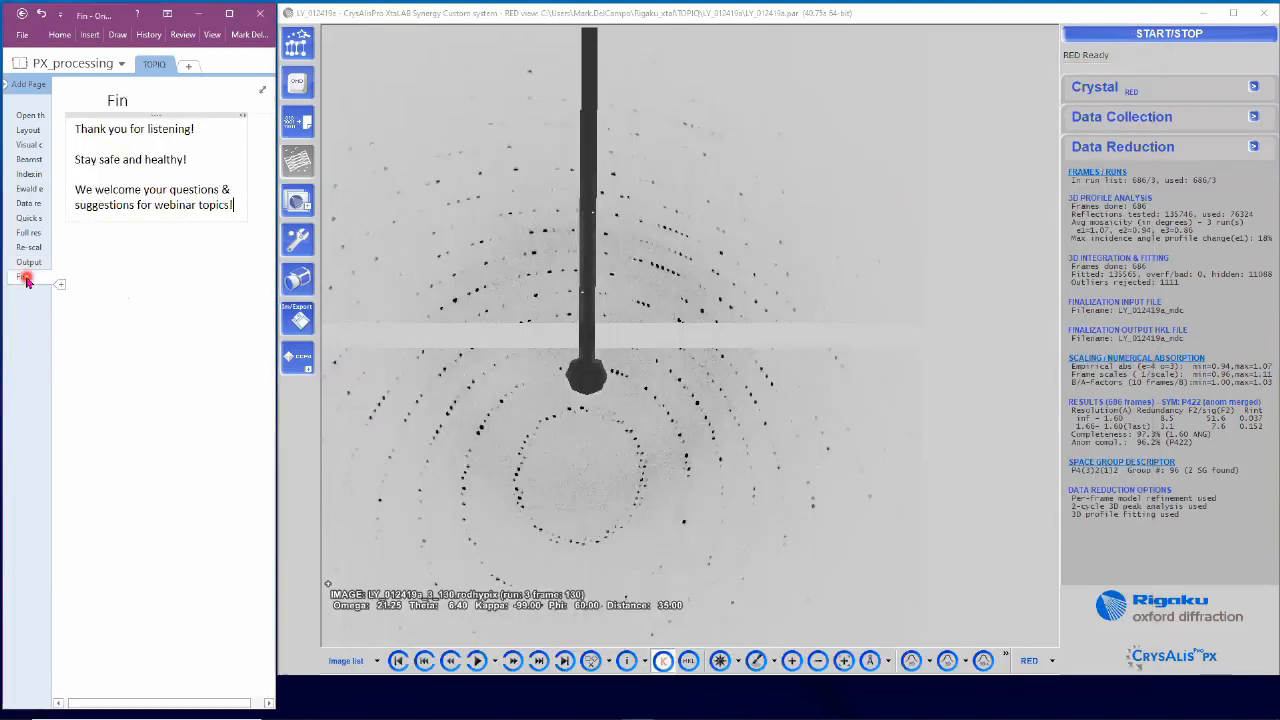